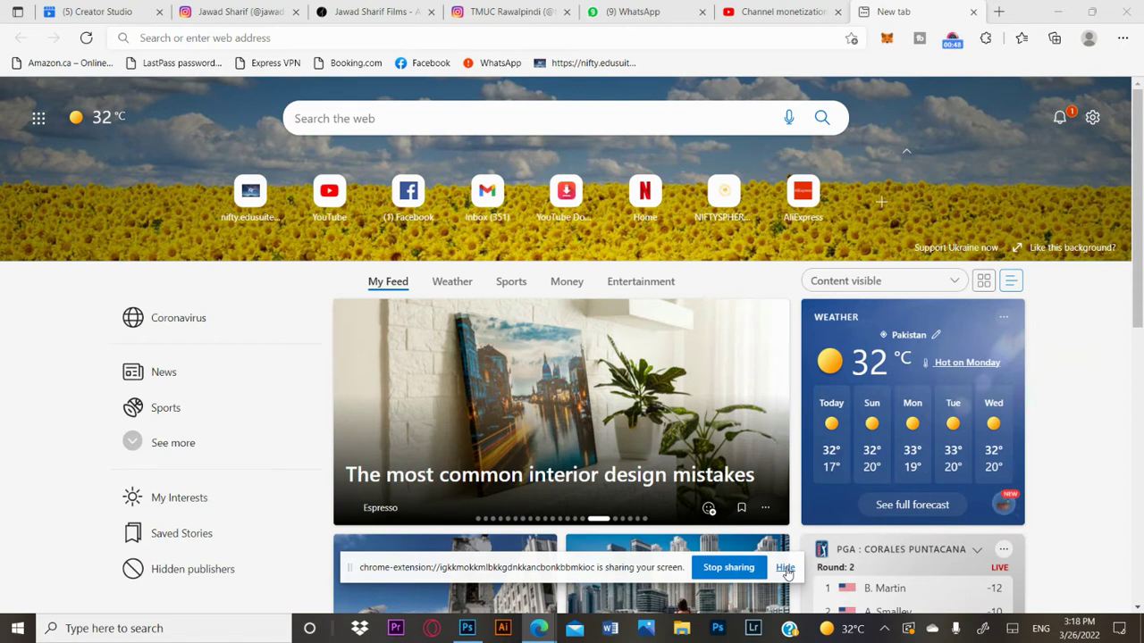
# Create a new A4 document (210 × 297 mm, 300 ppi) from the International Paper preset.
pyautogui.click(474, 631)
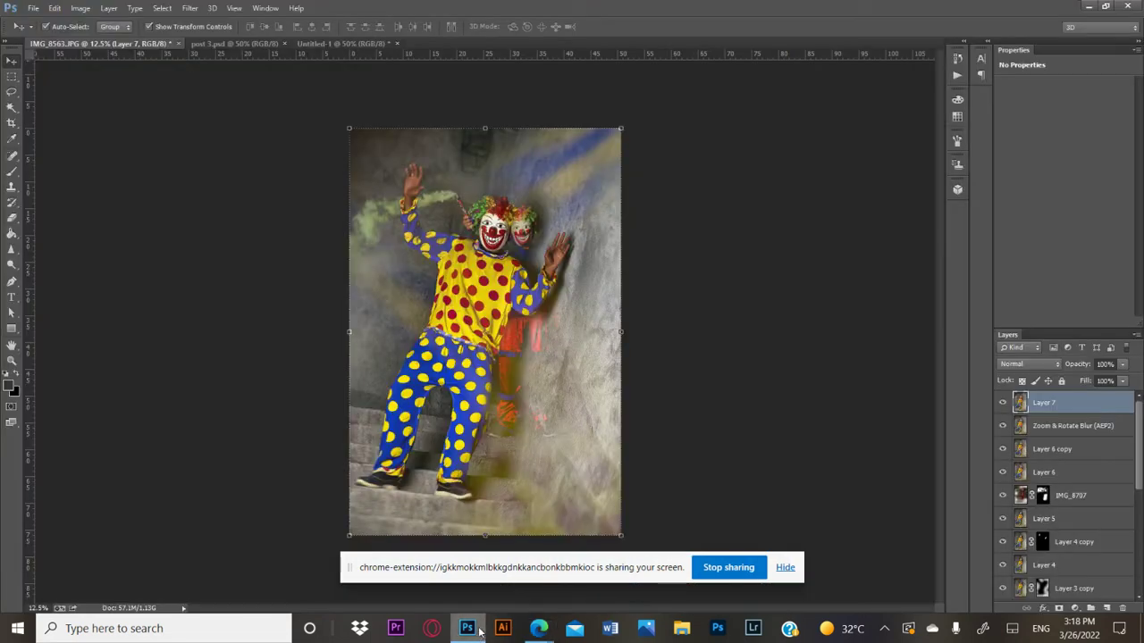
pyautogui.click(784, 567)
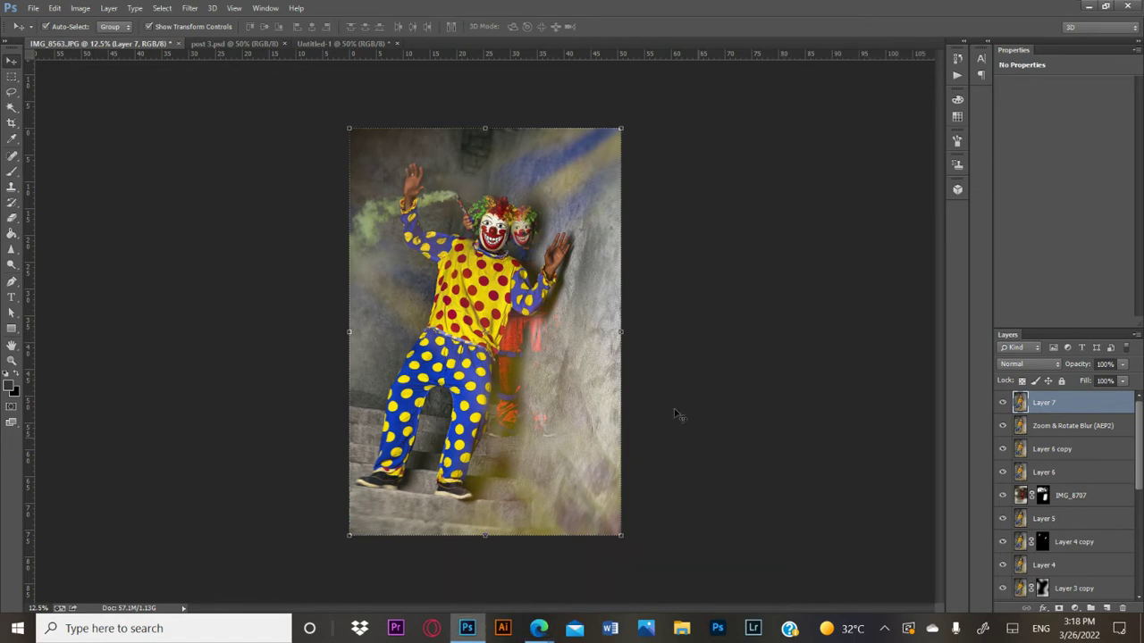
pyautogui.click(34, 9)
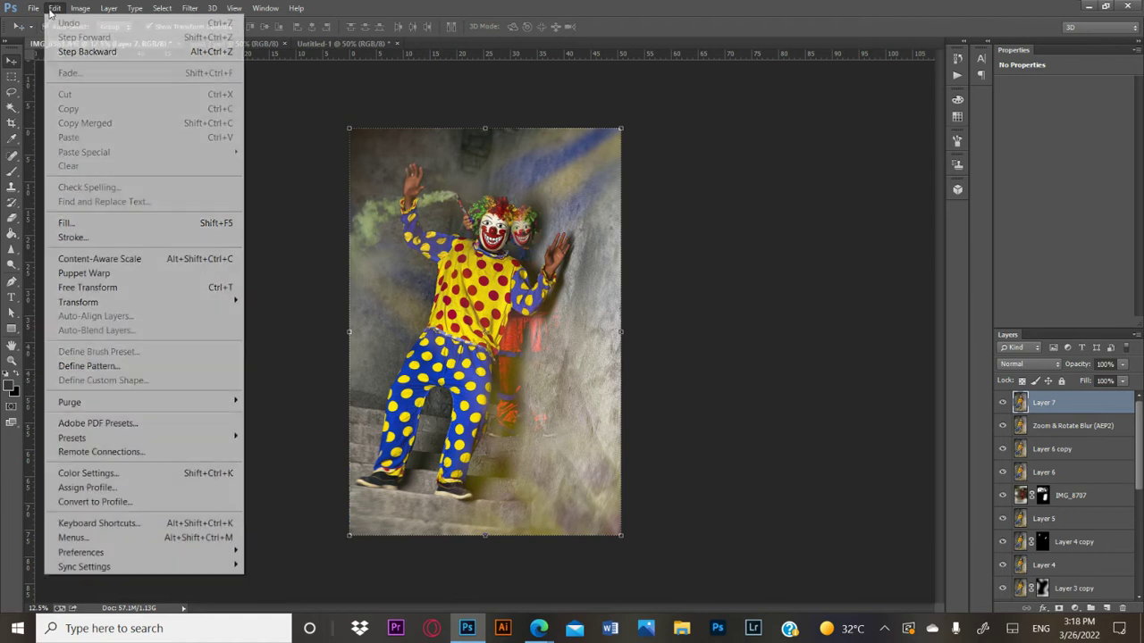
pyautogui.click(47, 22)
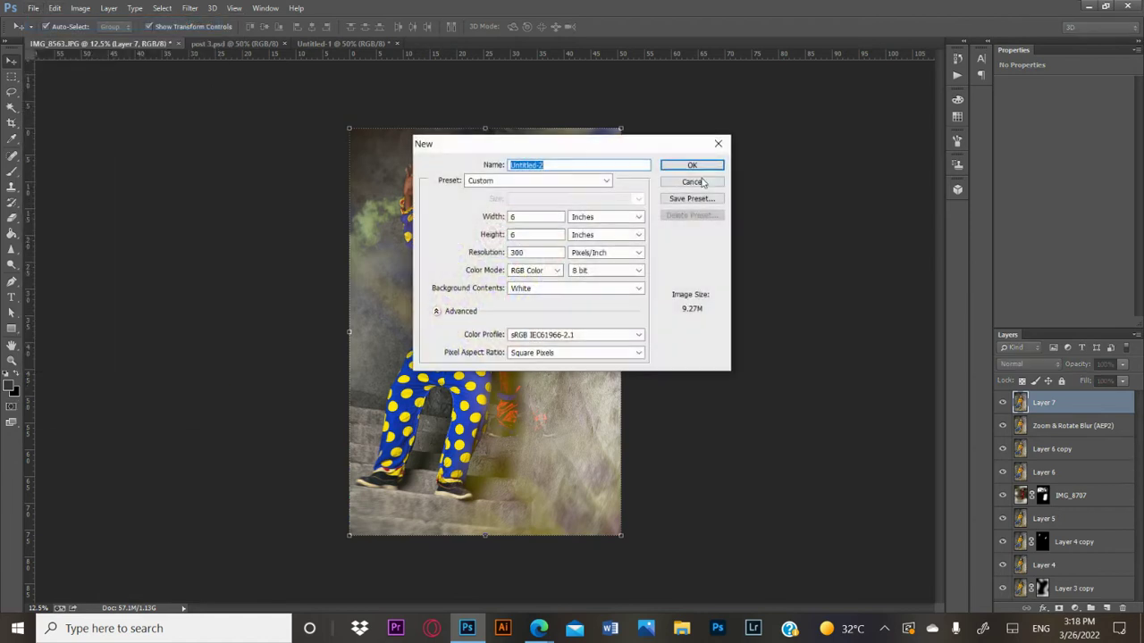
pyautogui.click(582, 180)
pyautogui.click(514, 242)
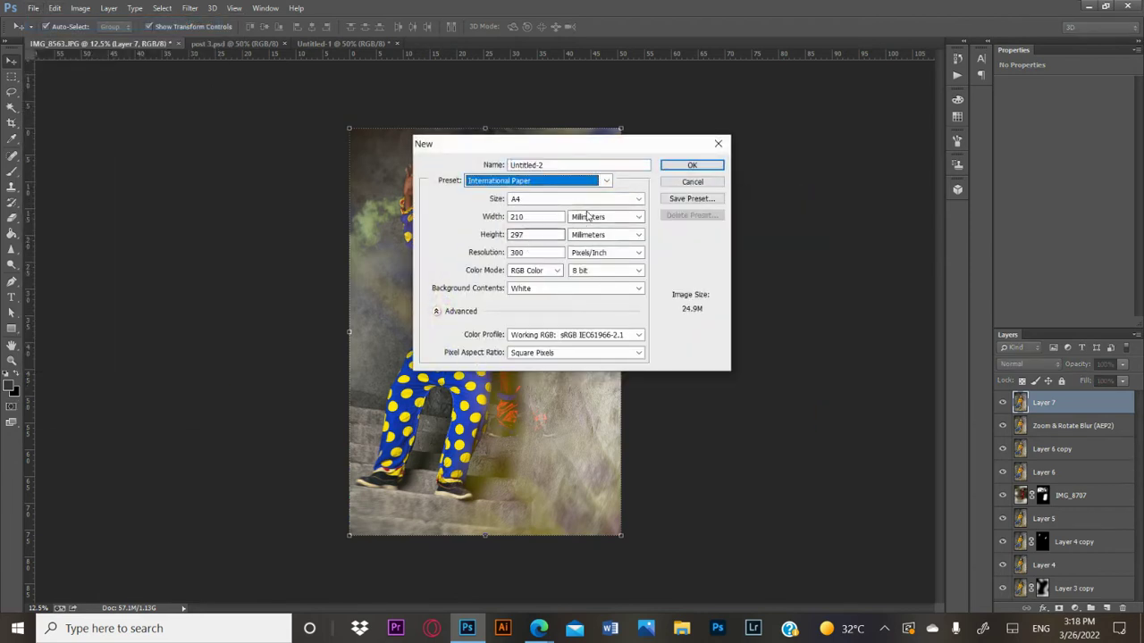
pyautogui.click(679, 166)
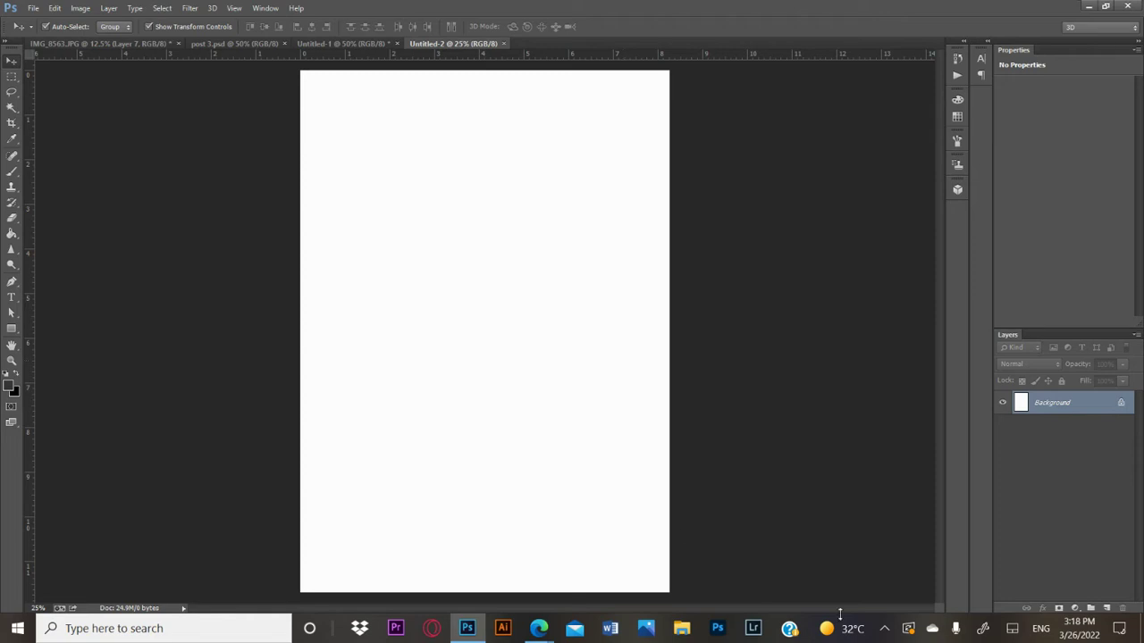
pyautogui.click(539, 628)
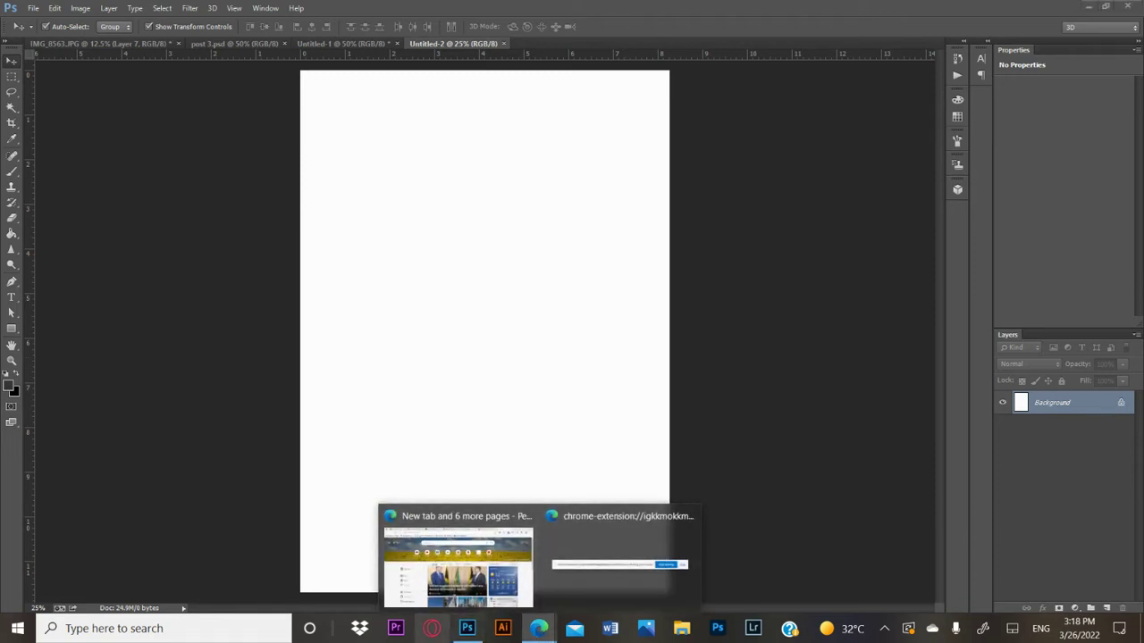
# Search Google for 'jogger company logo' in a new Edge tab.
pyautogui.click(458, 559)
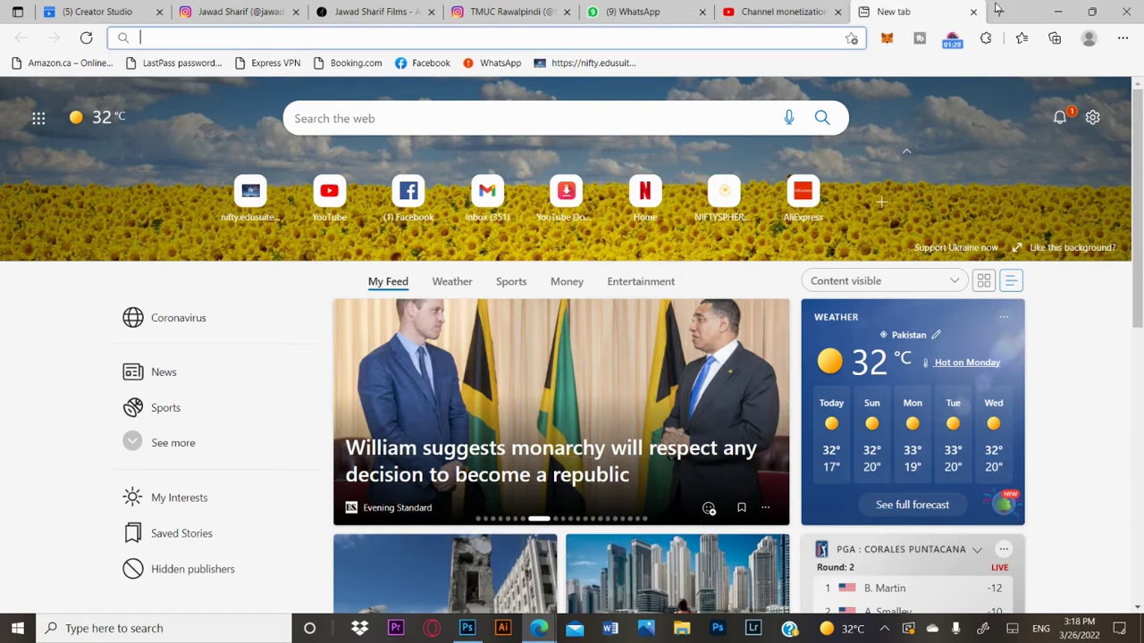
pyautogui.click(1000, 12)
pyautogui.write('www')
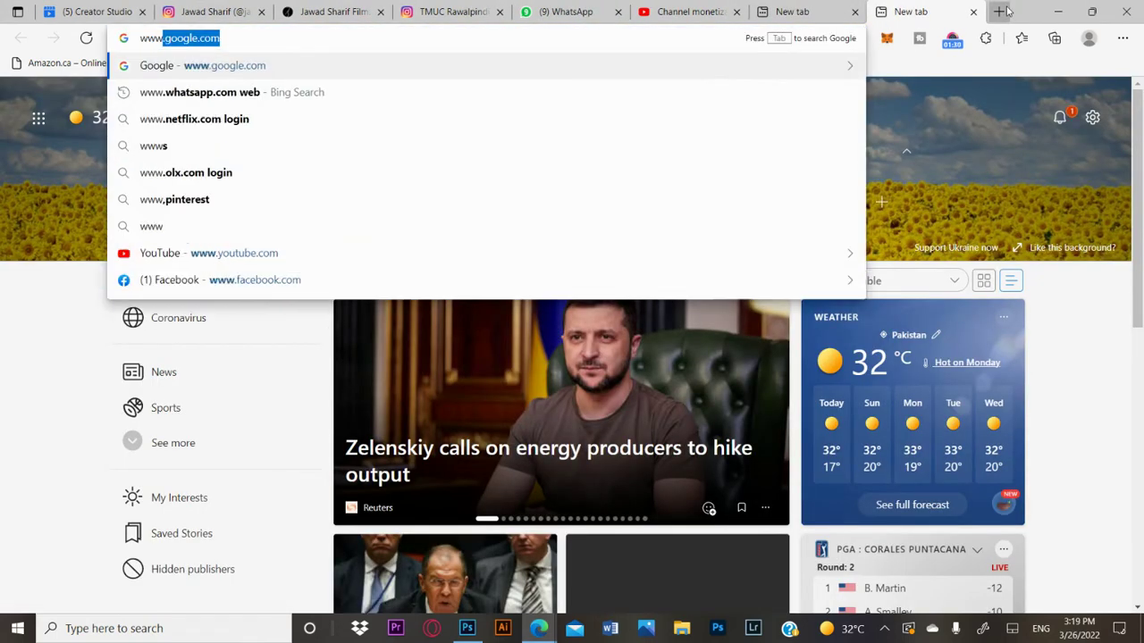
pyautogui.press('Return')
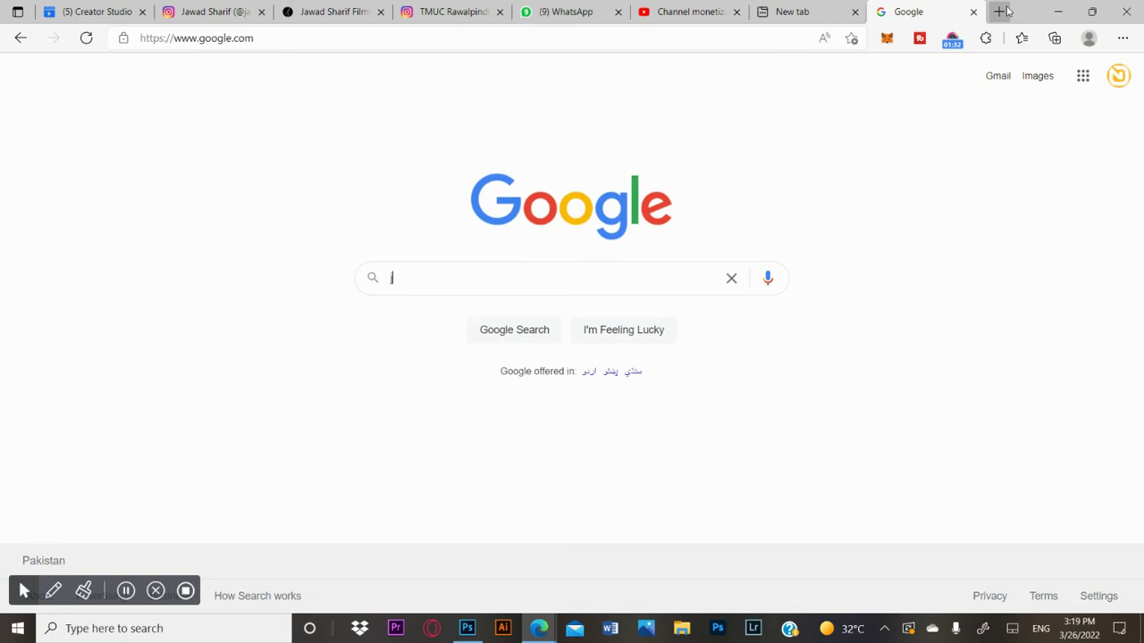
pyautogui.write('jogger compan')
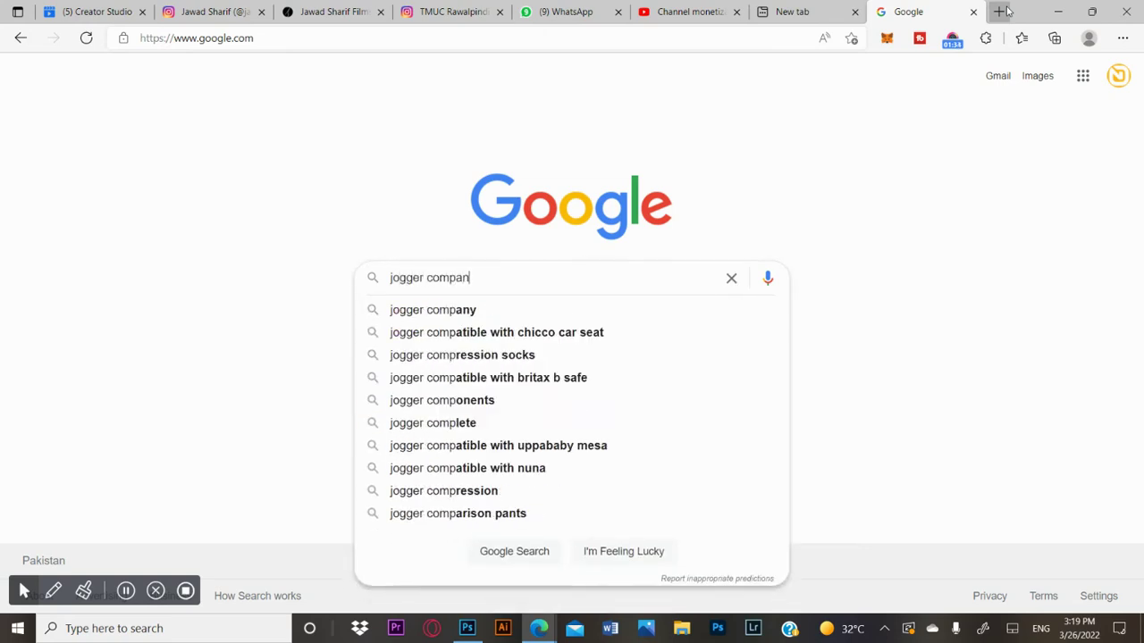
pyautogui.write('y logo')
pyautogui.press('Return')
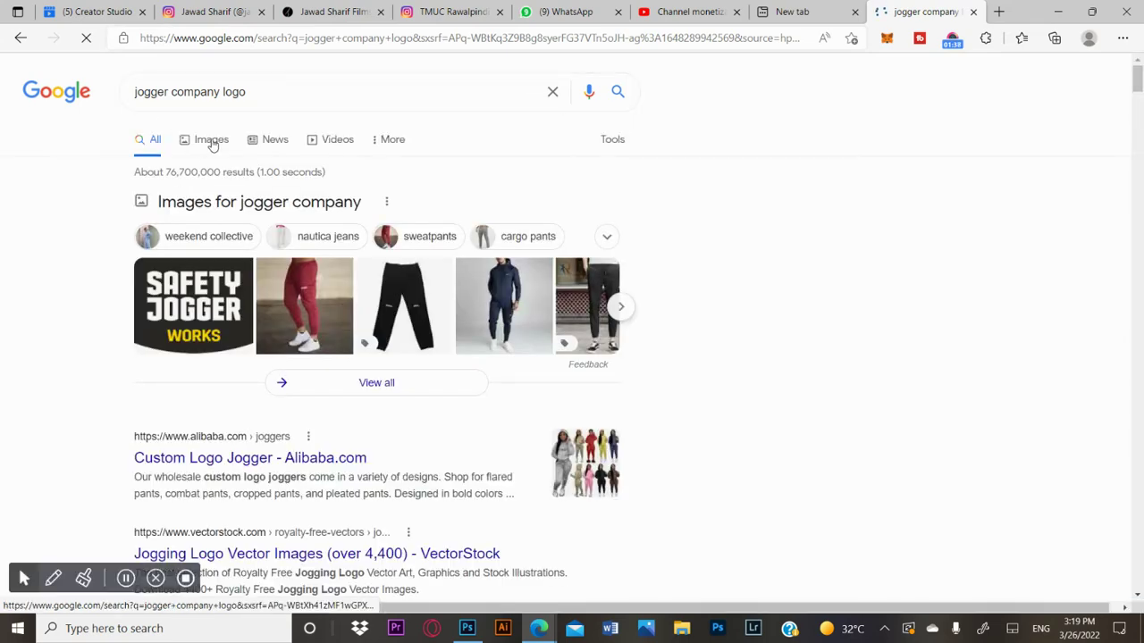
# Browse image results, previewing the Safety Jogger and CAT Workwear logos.
pyautogui.click(205, 139)
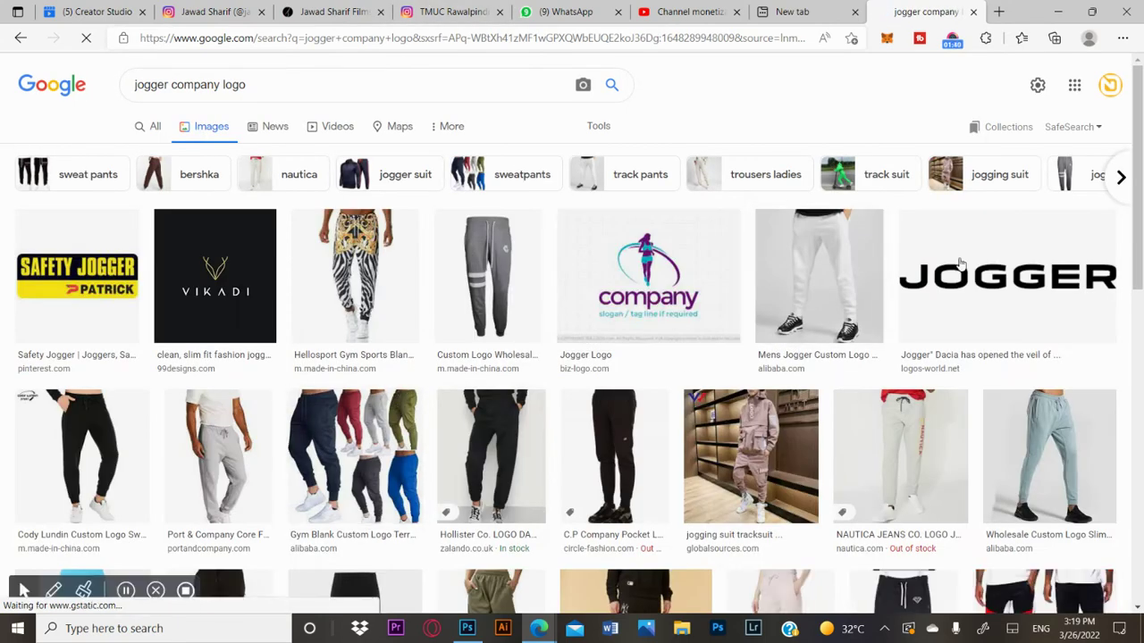
pyautogui.scroll(-5, 366, 336)
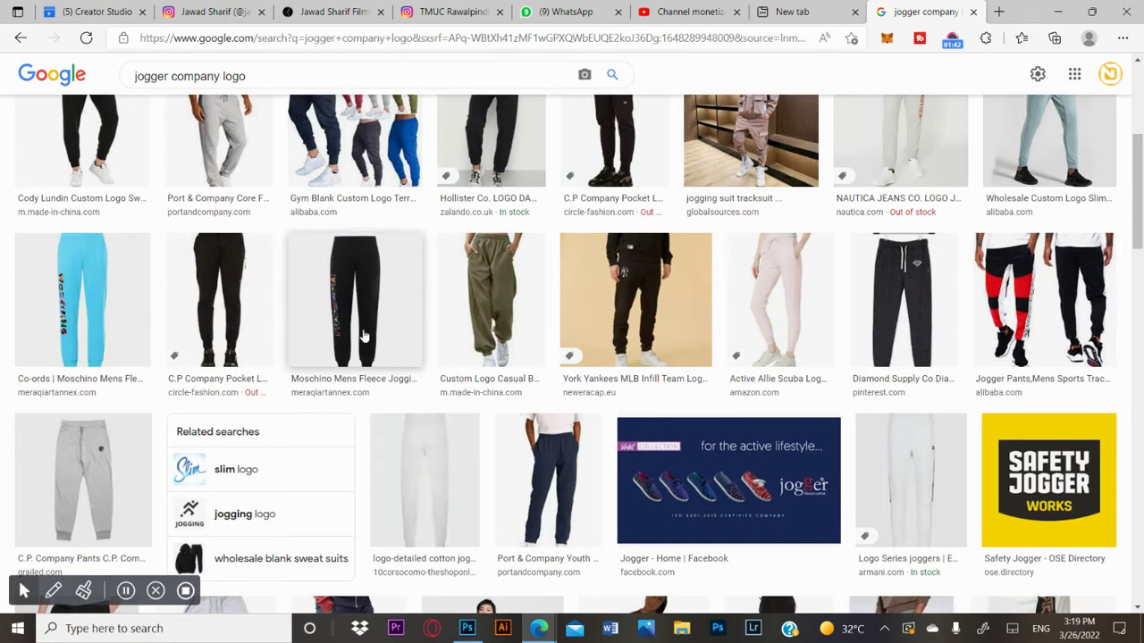
pyautogui.scroll(-2, 375, 337)
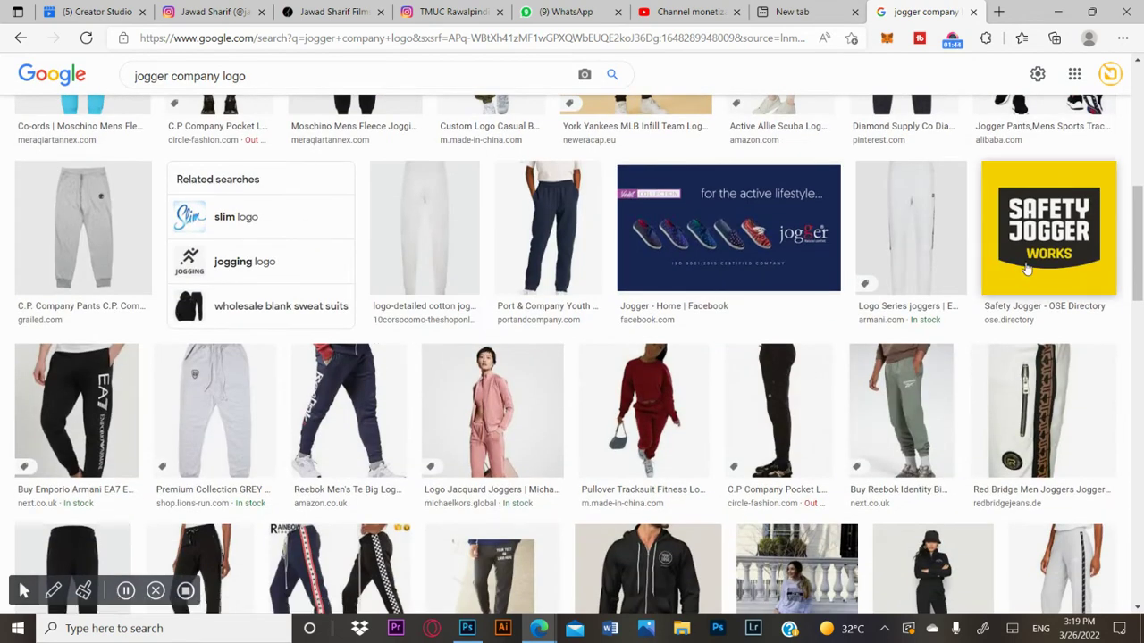
pyautogui.click(1069, 236)
pyautogui.scroll(-3, 798, 348)
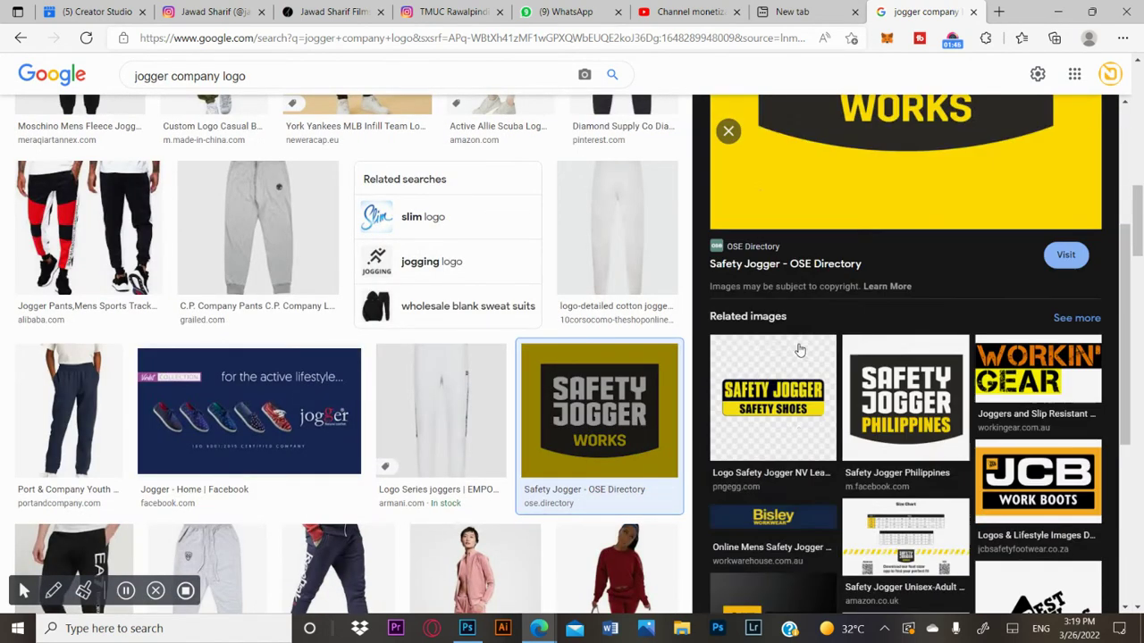
pyautogui.scroll(-3, 796, 350)
pyautogui.scroll(-2, 799, 349)
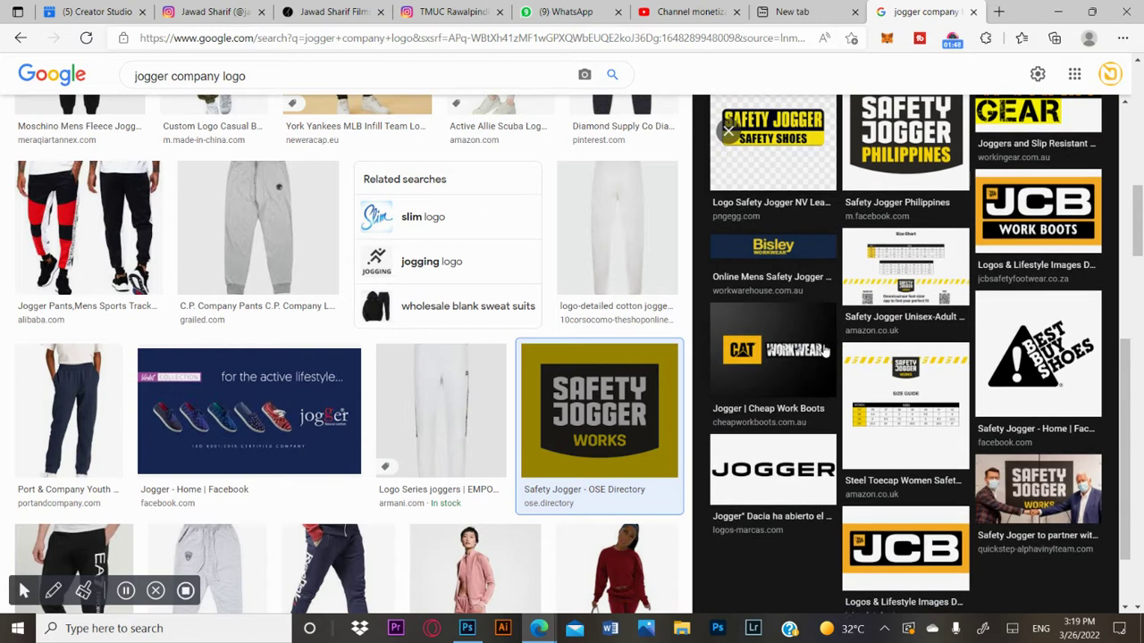
pyautogui.click(747, 358)
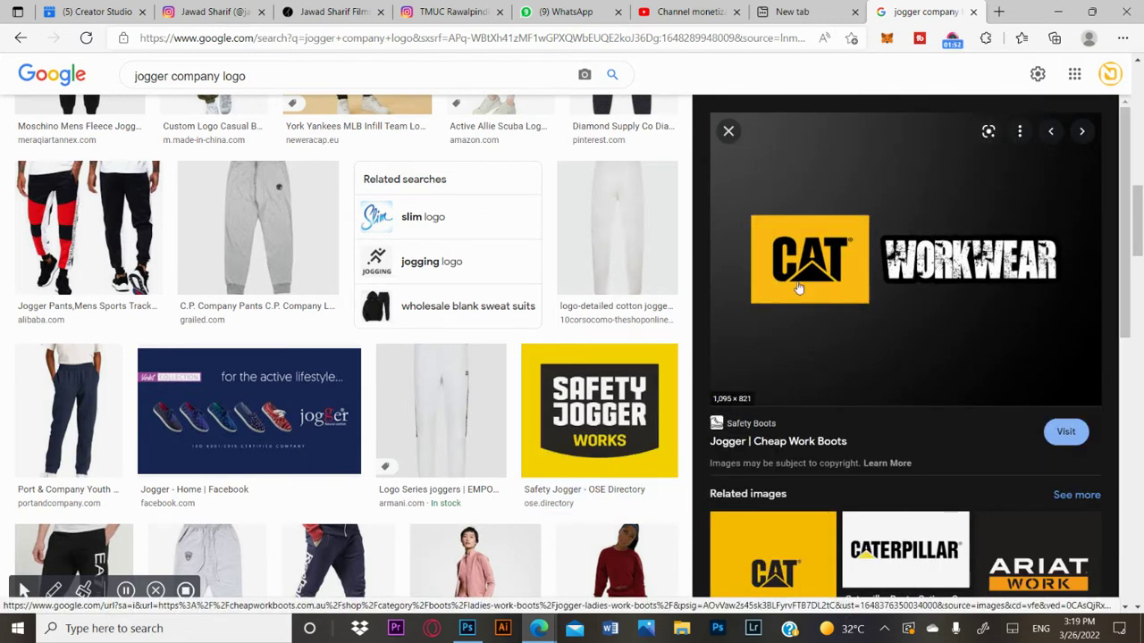
pyautogui.click(466, 628)
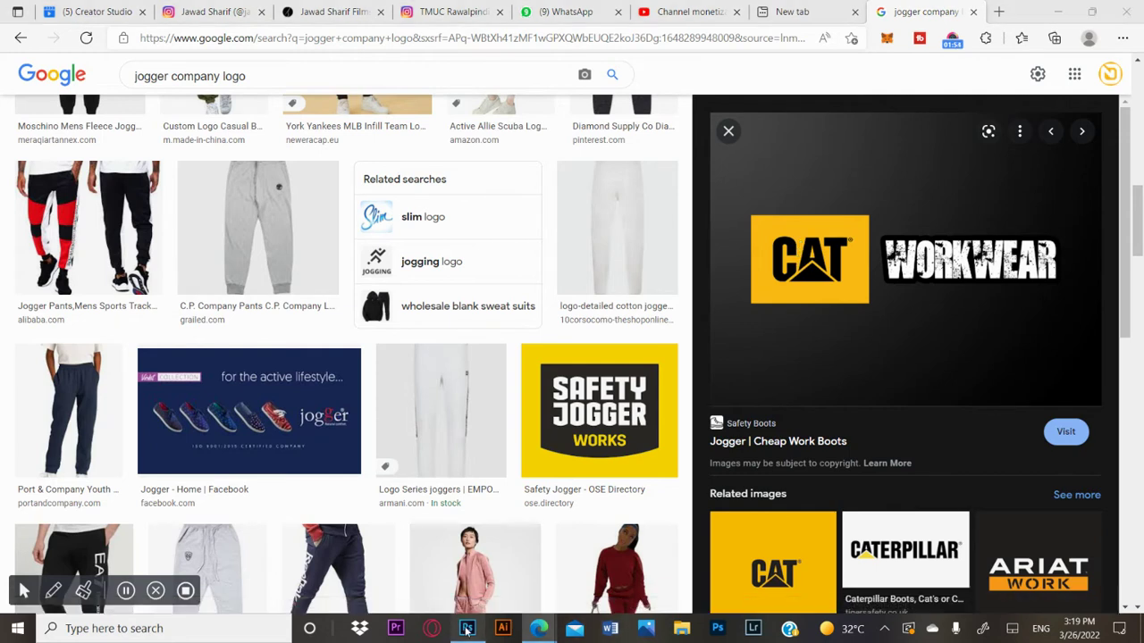
# Draw a yellow (#fac320) rectangle near the top of the page.
pyautogui.click(12, 328)
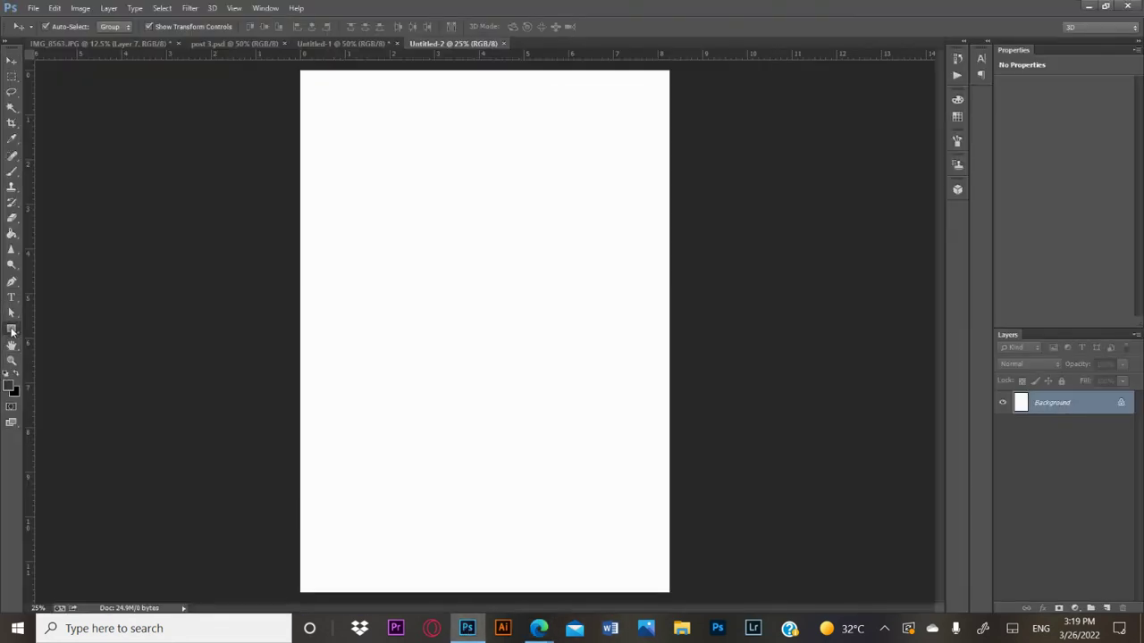
pyautogui.click(11, 386)
pyautogui.moveTo(761, 152); pyautogui.dragTo(781, 140)
pyautogui.click(921, 129)
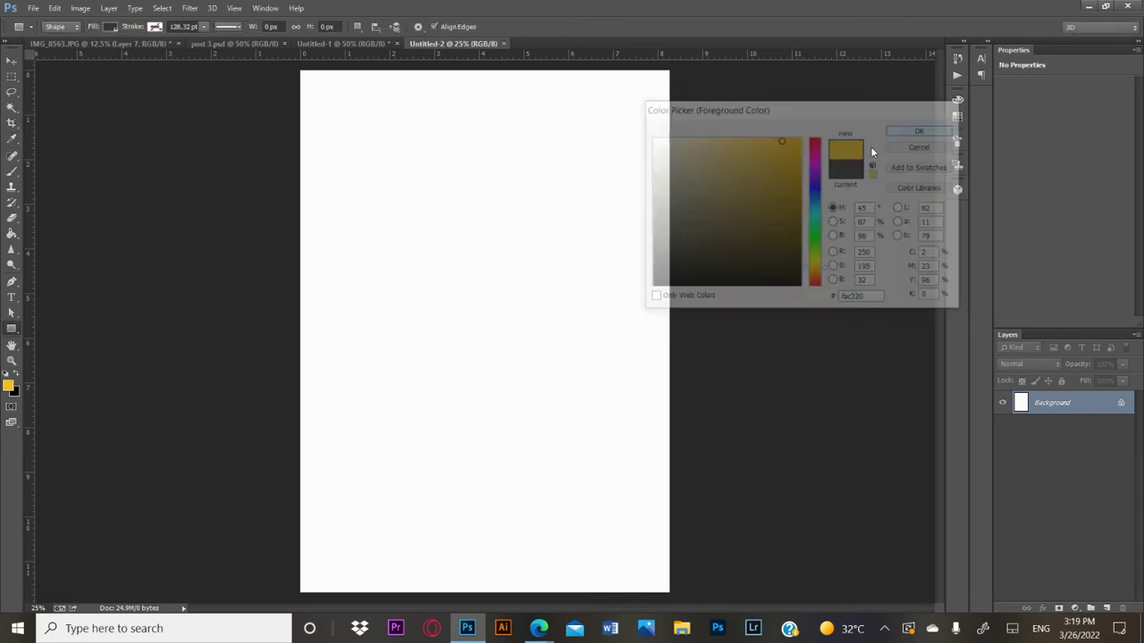
pyautogui.moveTo(404, 111)
pyautogui.mouseDown()
pyautogui.moveTo(518, 213)
pyautogui.moveTo(507, 201)
pyautogui.mouseUp()
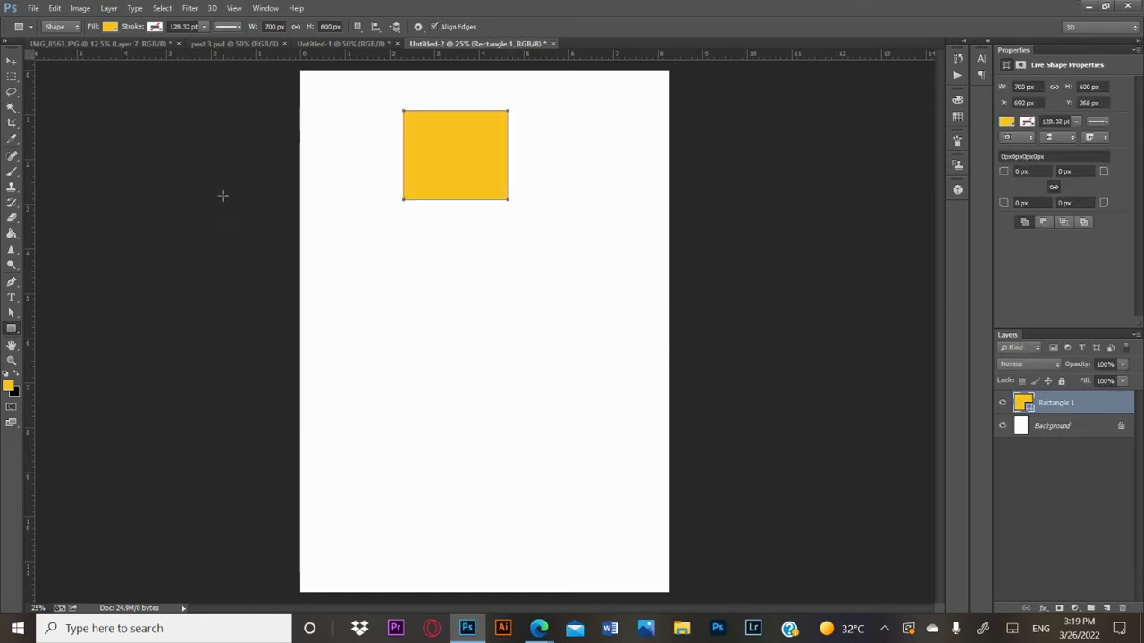
# Add black text FAST and scale it to about 317% inside the yellow box.
pyautogui.click(12, 296)
pyautogui.click(18, 375)
pyautogui.click(453, 245)
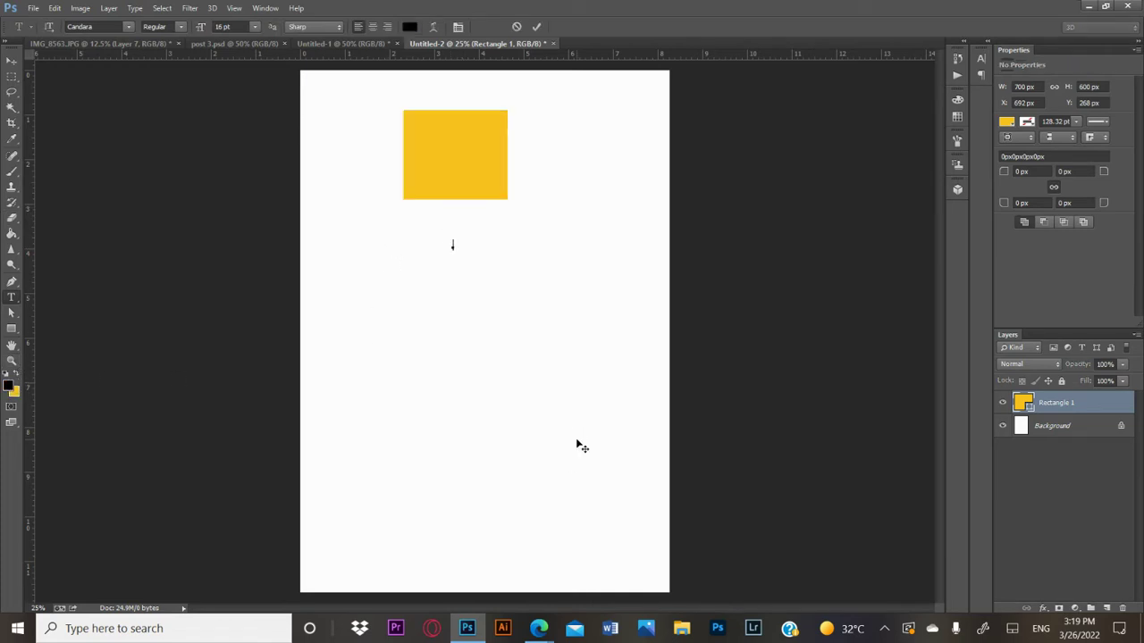
pyautogui.write('EA')
pyautogui.click(12, 60)
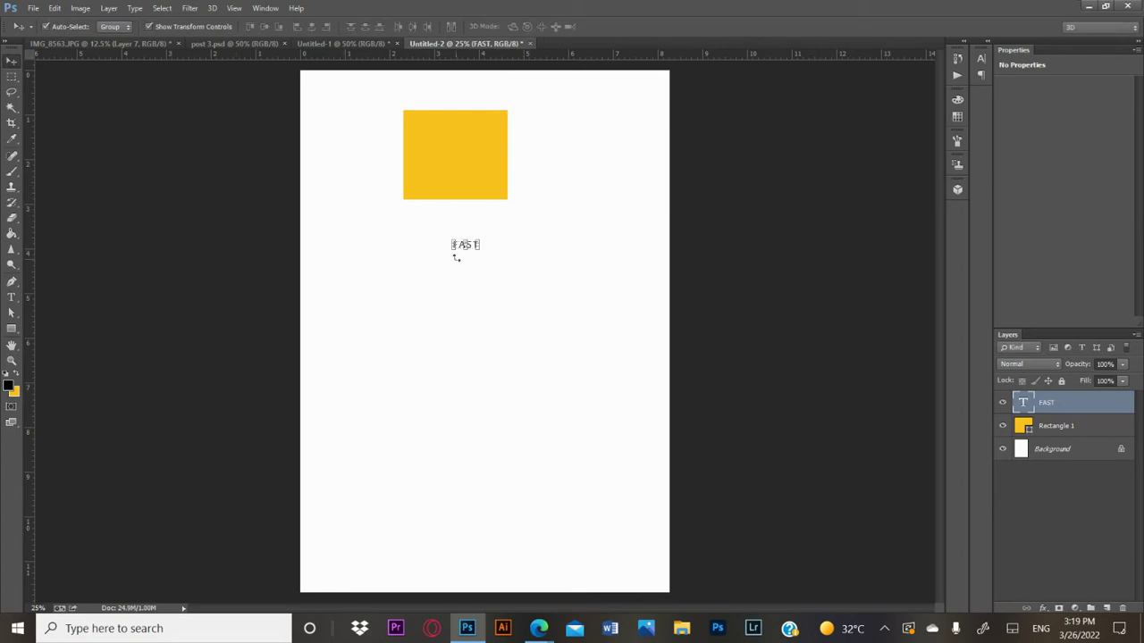
pyautogui.hotkey('ctrl', 't')
pyautogui.moveTo(481, 251)
pyautogui.mouseDown()
pyautogui.moveTo(539, 274)
pyautogui.moveTo(474, 164)
pyautogui.mouseUp()
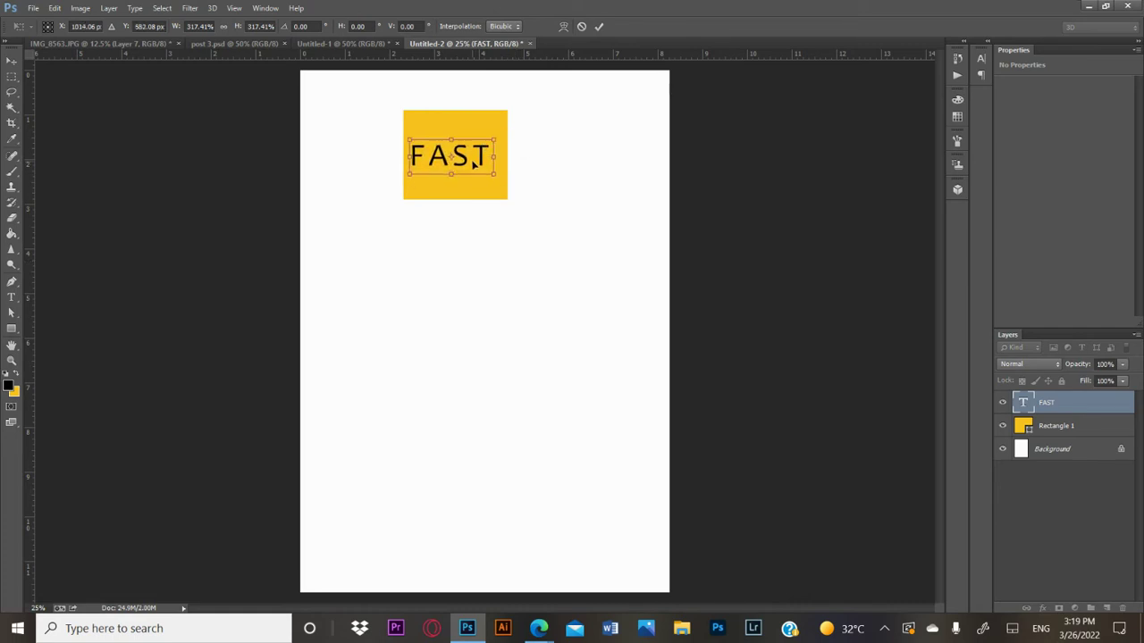
pyautogui.press('Return')
# Change the image resolution to 150 pixels/inch.
pyautogui.click(78, 9)
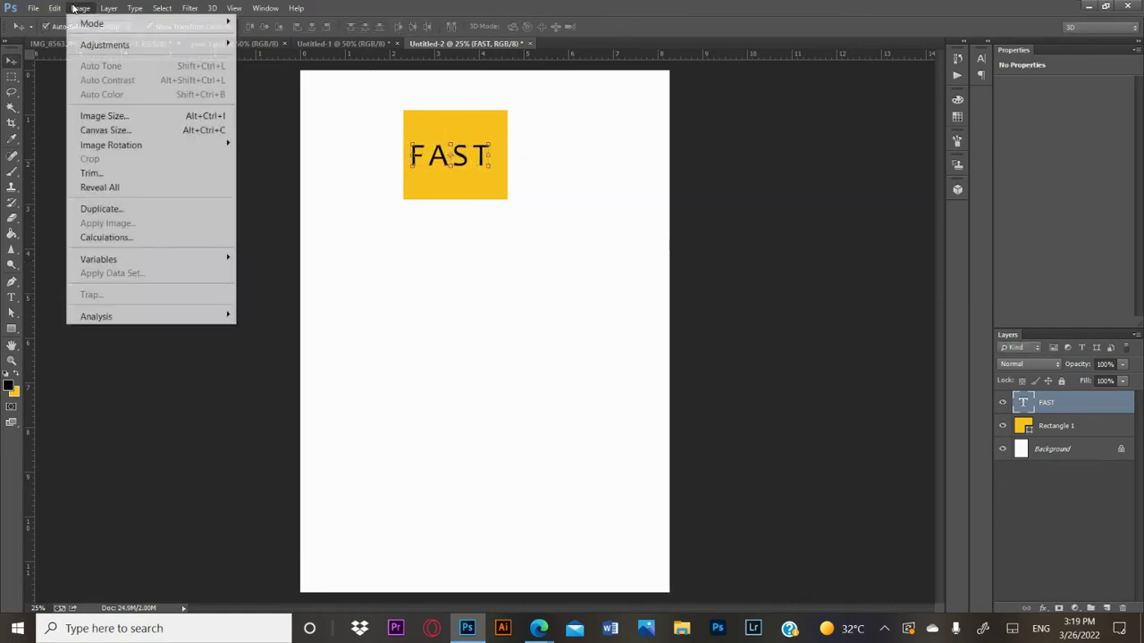
pyautogui.click(179, 116)
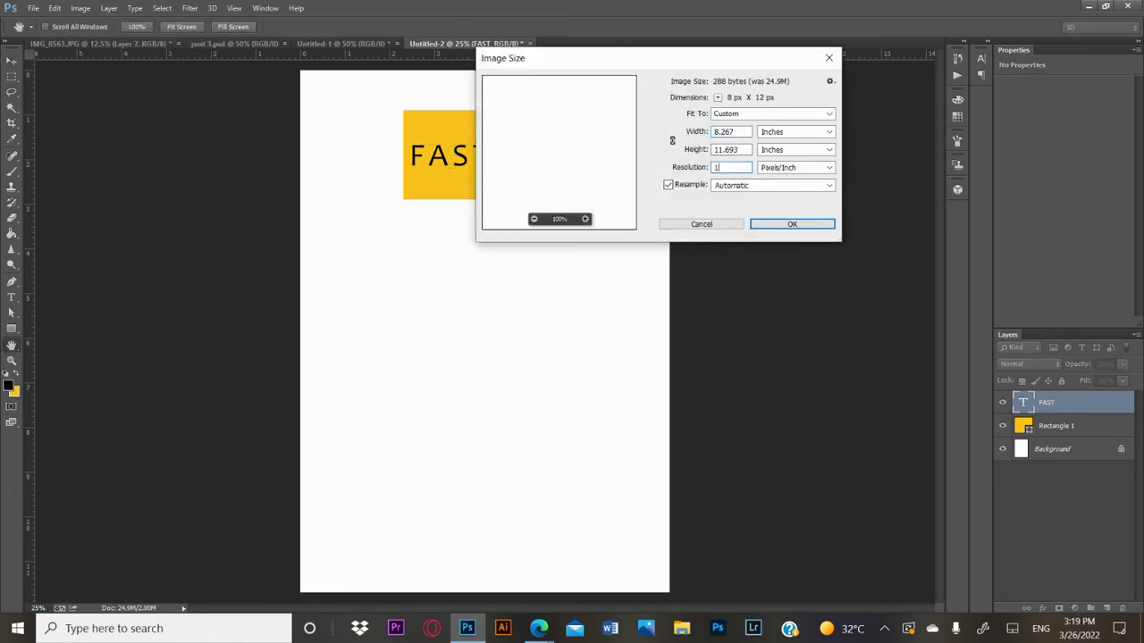
pyautogui.write('150')
pyautogui.press('Return')
# Change the FAST text's font to D Day Stencil.
pyautogui.hotkey('ctrl', '+')
pyautogui.hotkey('ctrl', '+')
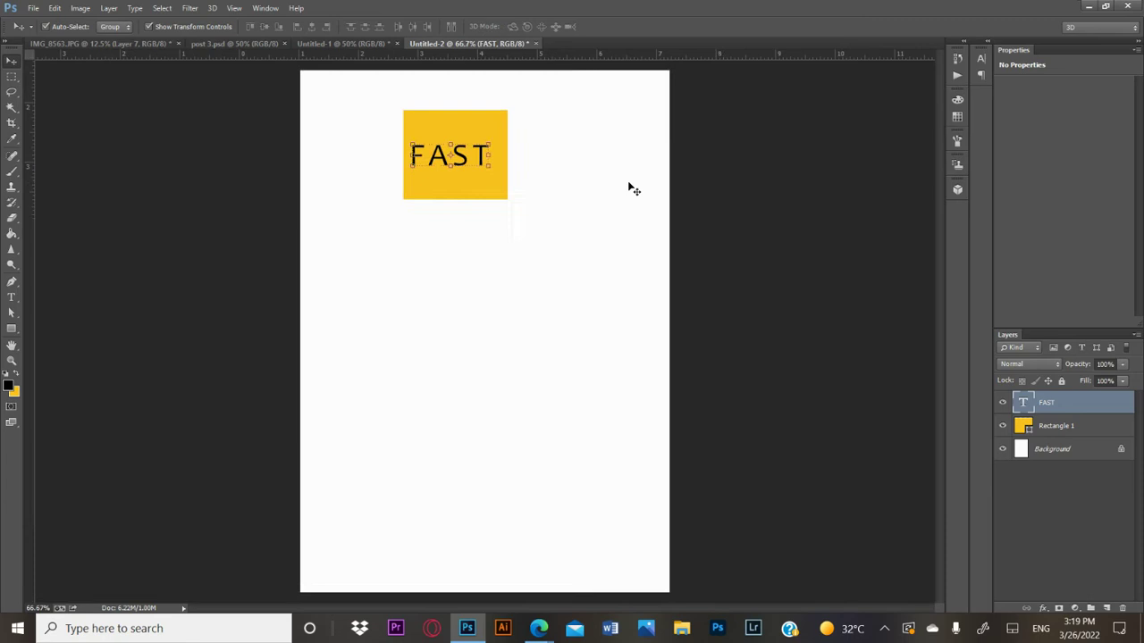
pyautogui.hotkey('ctrl', '+')
pyautogui.scroll(3, 938, 282)
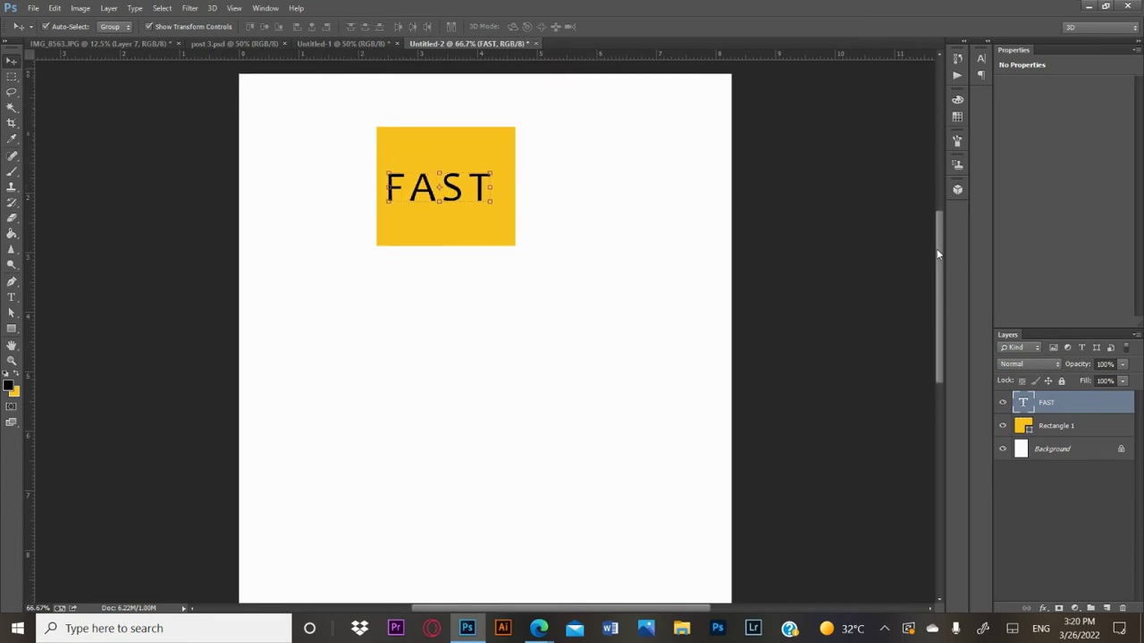
pyautogui.doubleClick(1023, 403)
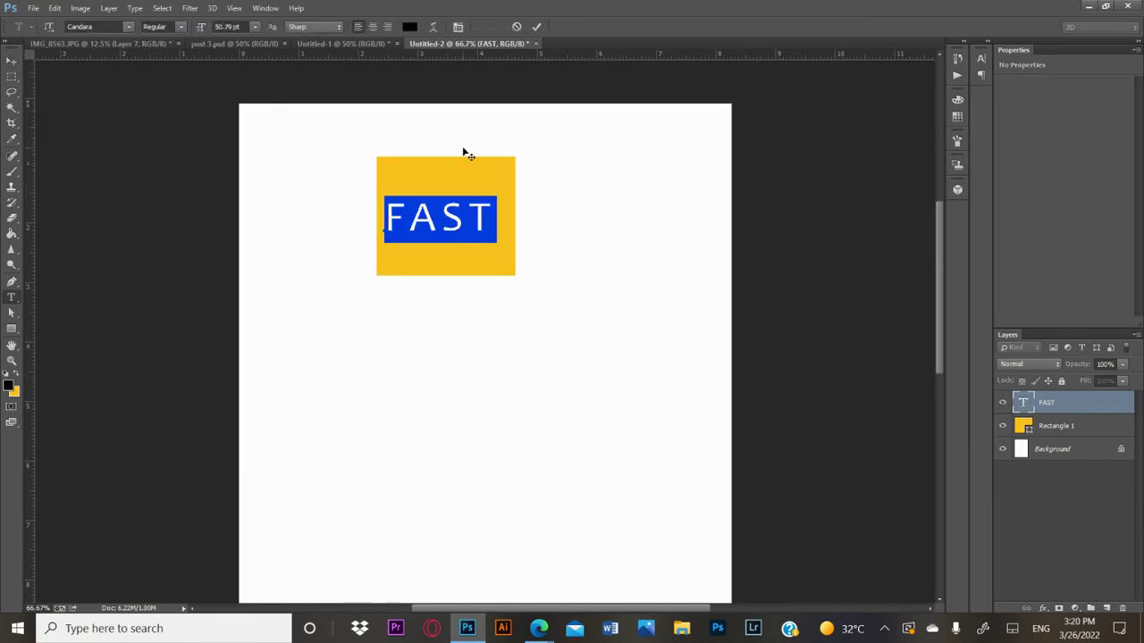
pyautogui.click(85, 27)
pyautogui.press('Down')
pyautogui.press('Down')
pyautogui.press('Down')
pyautogui.press('Down')
pyautogui.press('Down')
pyautogui.press('Down')
pyautogui.press('Down')
pyautogui.press('Down')
pyautogui.press('Down')
pyautogui.press('Down')
pyautogui.press('Down')
pyautogui.press('Down')
pyautogui.press('Down')
pyautogui.press('Down')
pyautogui.press('Down')
pyautogui.press('Down')
pyautogui.press('Down')
pyautogui.press('Down')
pyautogui.press('Down')
pyautogui.press('Down')
pyautogui.press('Down')
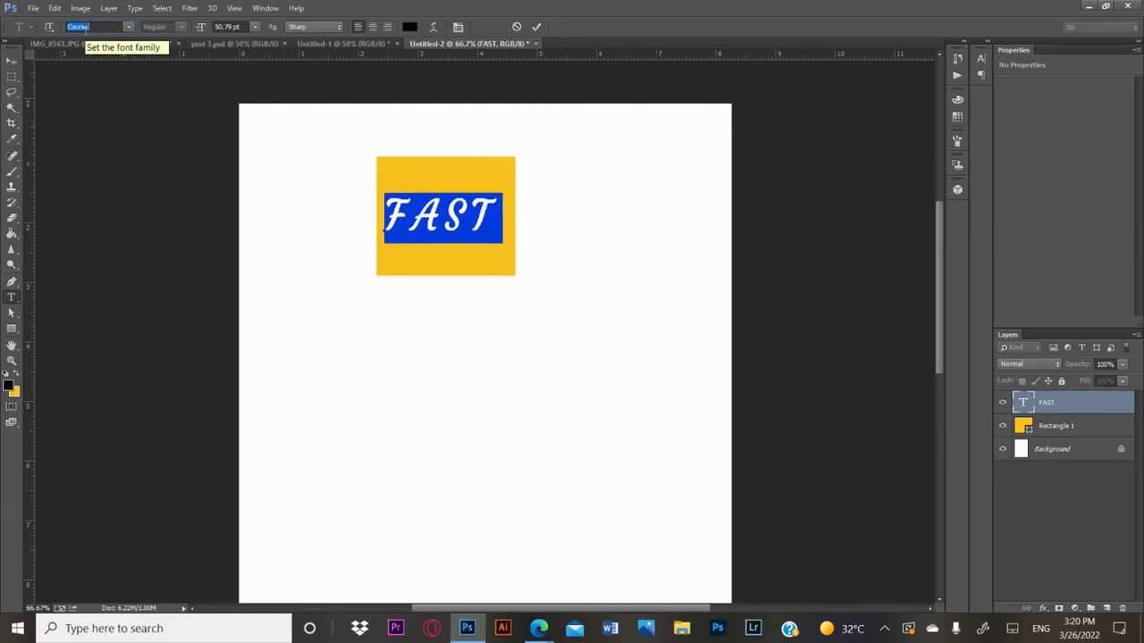
pyautogui.press('Down')
pyautogui.press('Down')
pyautogui.press('Down')
pyautogui.press('Down')
pyautogui.press('Down')
pyautogui.press('Down')
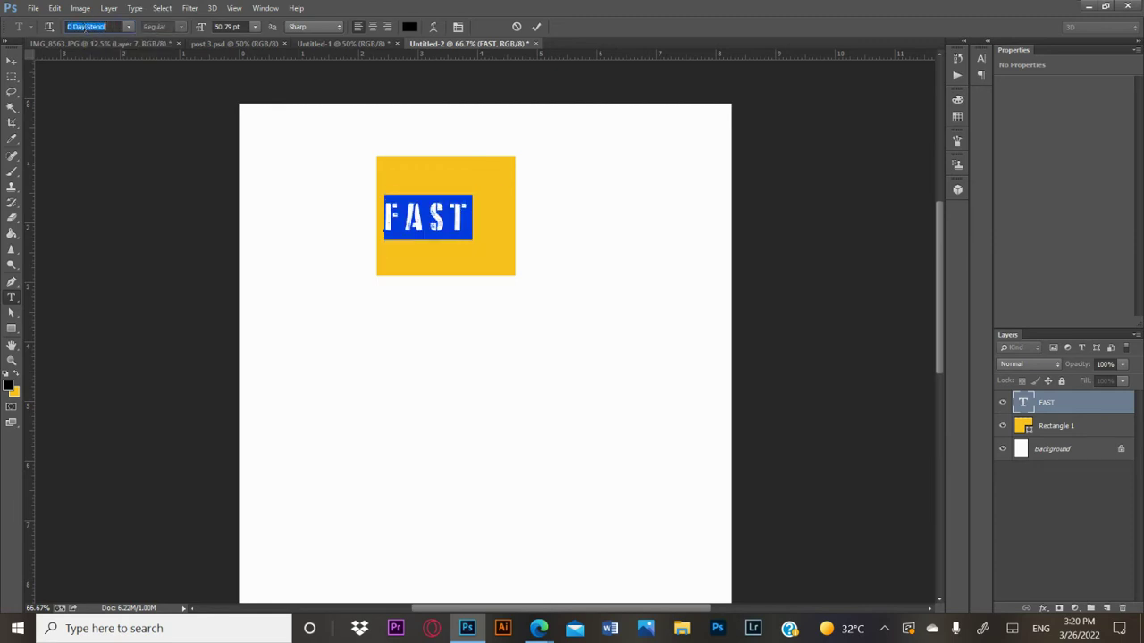
pyautogui.click(12, 60)
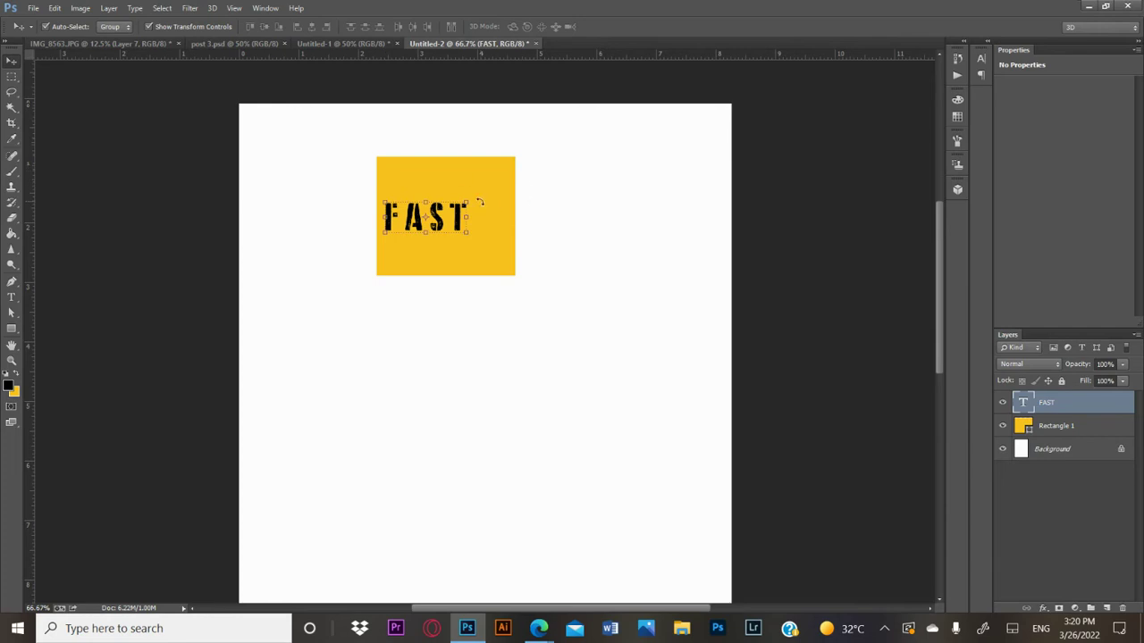
# Enlarge FAST about 147% to span the yellow box.
pyautogui.hotkey('ctrl', 't')
pyautogui.moveTo(466, 201); pyautogui.dragTo(505, 169)
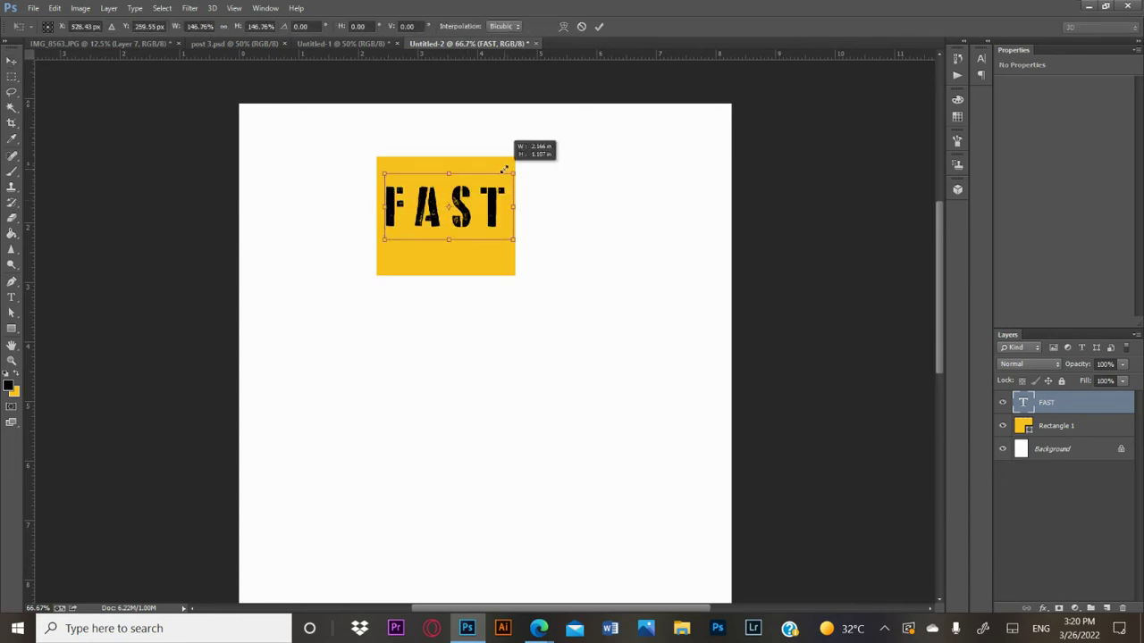
pyautogui.press('Return')
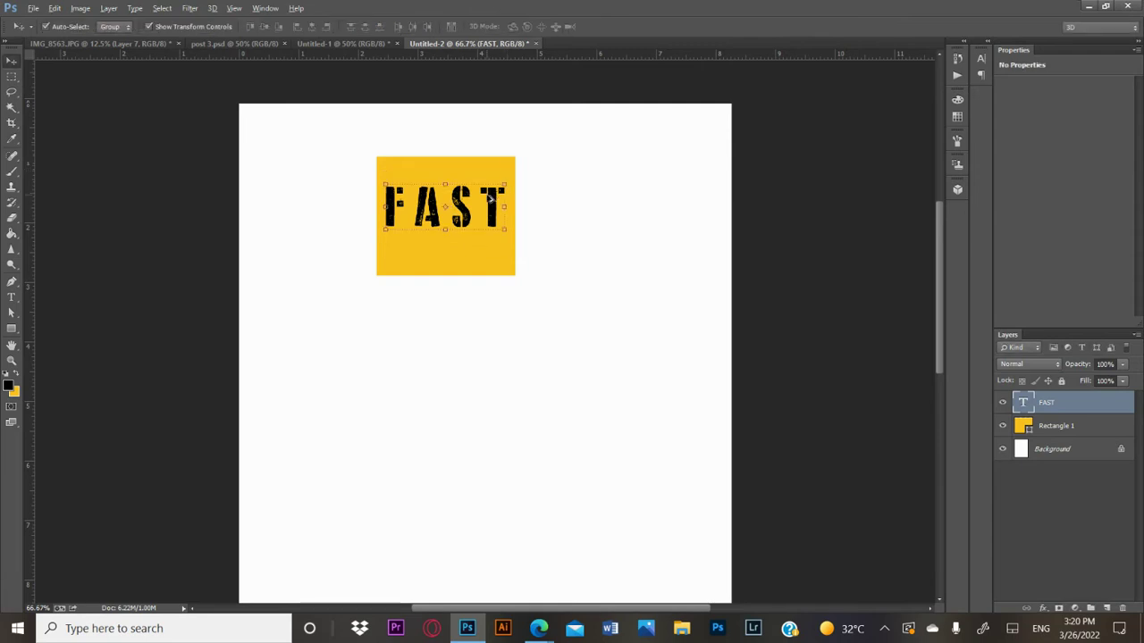
# Duplicate FAST below the box and change the copy's text to R.
pyautogui.moveTo(462, 220); pyautogui.dragTo(451, 338)
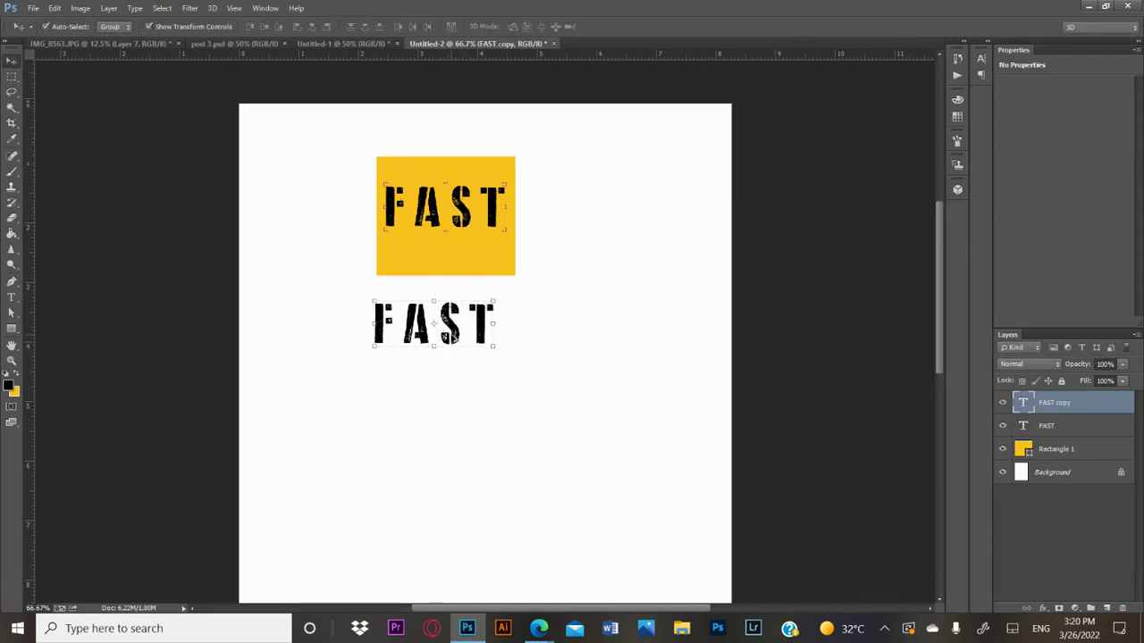
pyautogui.doubleClick(1024, 404)
pyautogui.write('R')
pyautogui.click(11, 60)
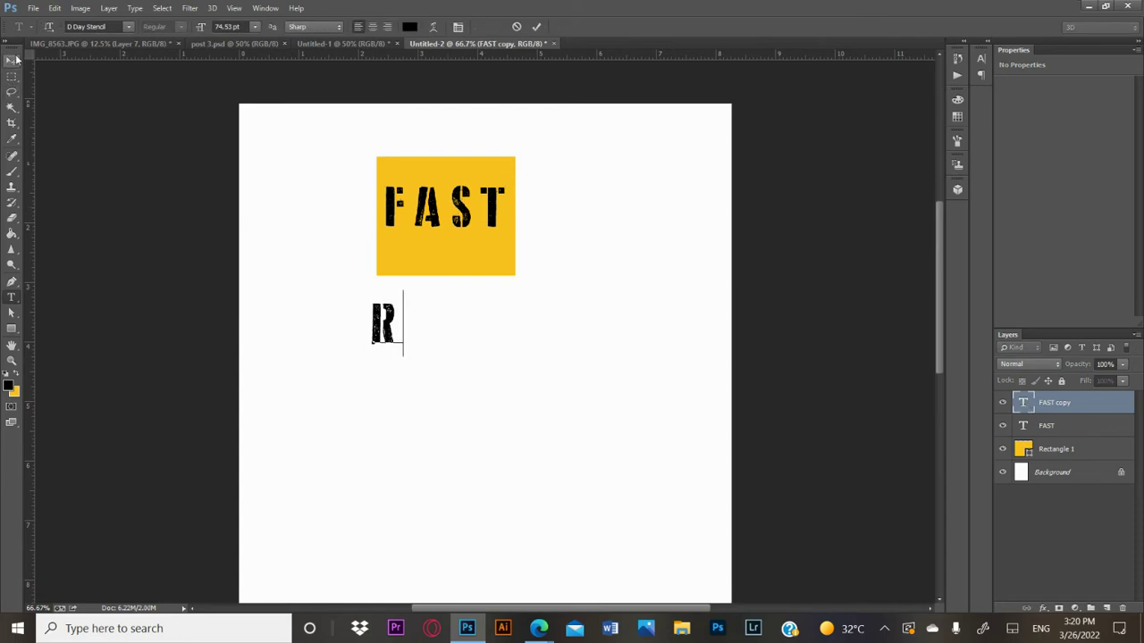
# Scale the R to about 259% × 291% and place it at the box's left edge.
pyautogui.hotkey('ctrl', 't')
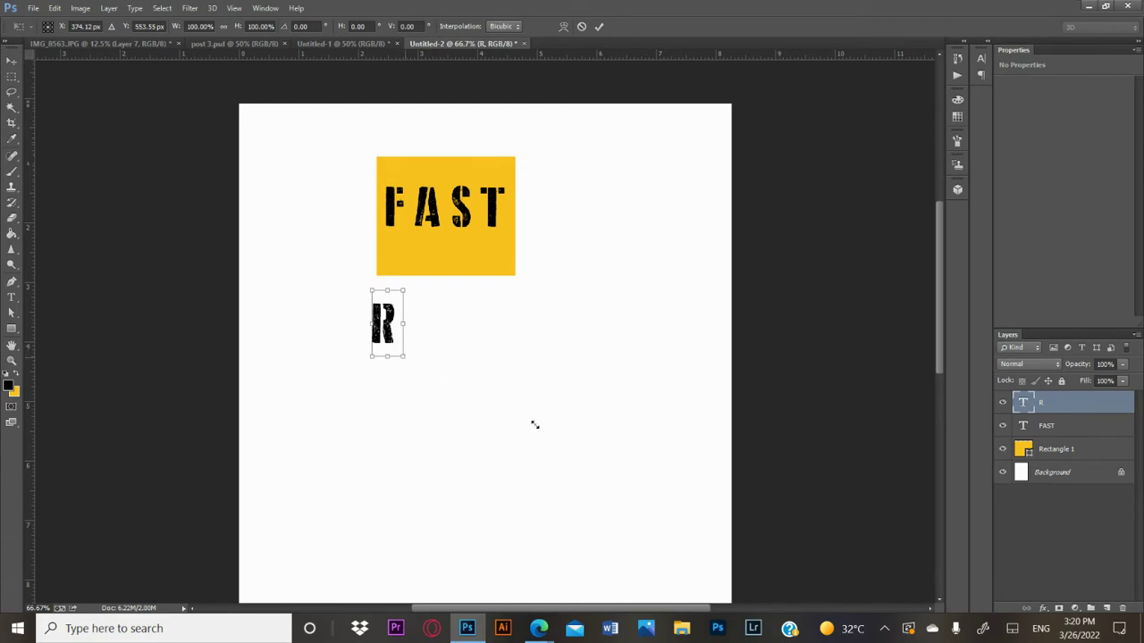
pyautogui.moveTo(535, 425); pyautogui.dragTo(449, 395)
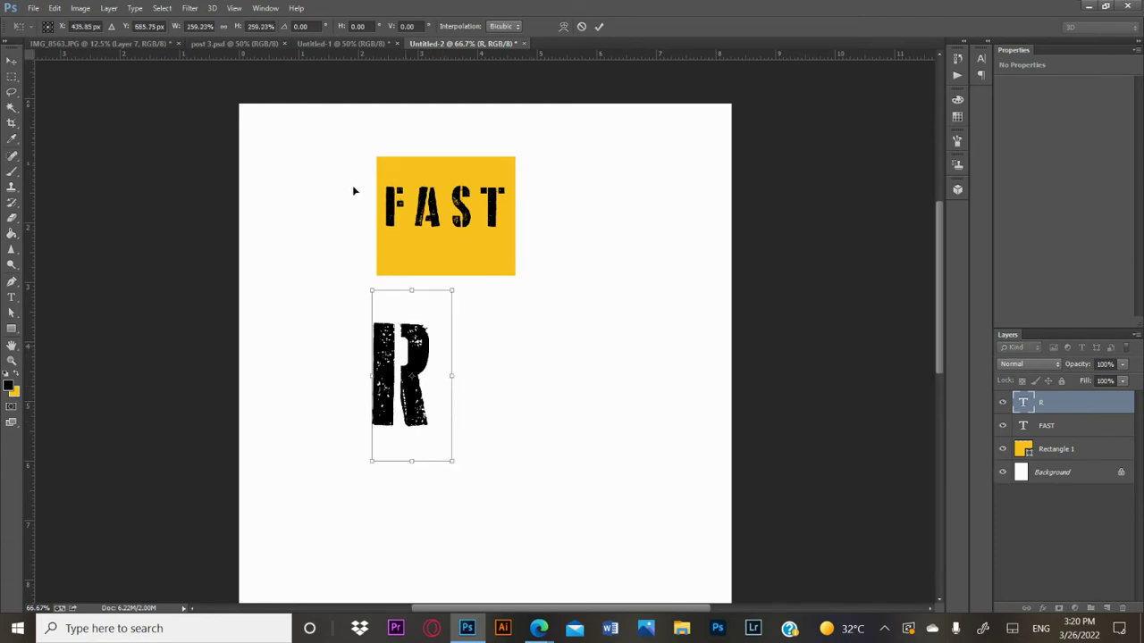
pyautogui.moveTo(414, 344); pyautogui.dragTo(351, 174)
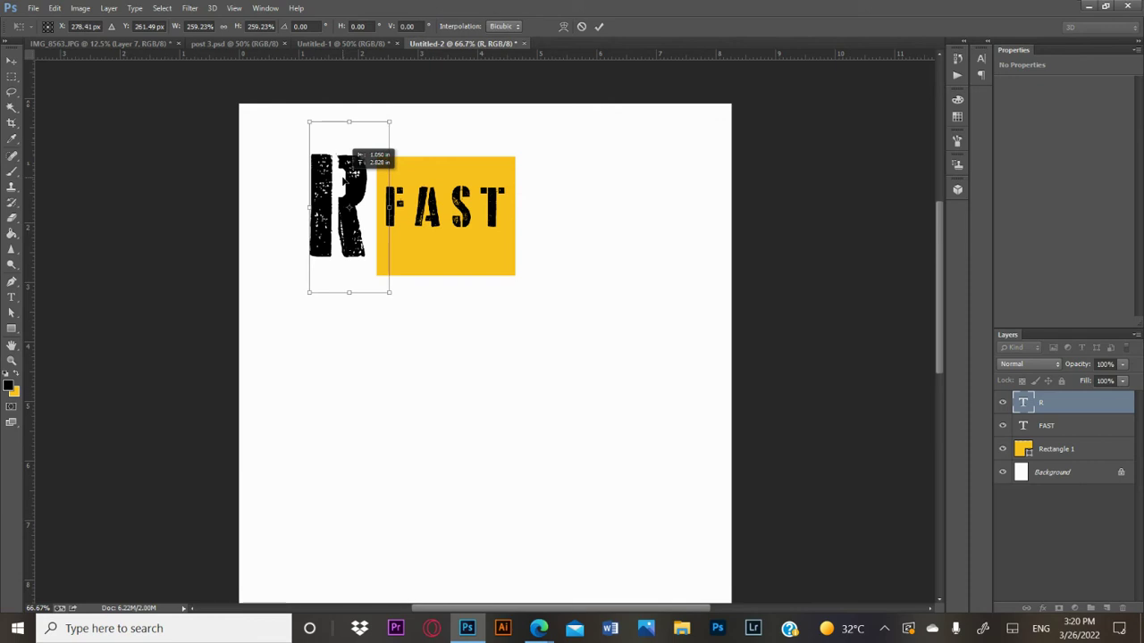
pyautogui.moveTo(286, 317); pyautogui.dragTo(282, 319)
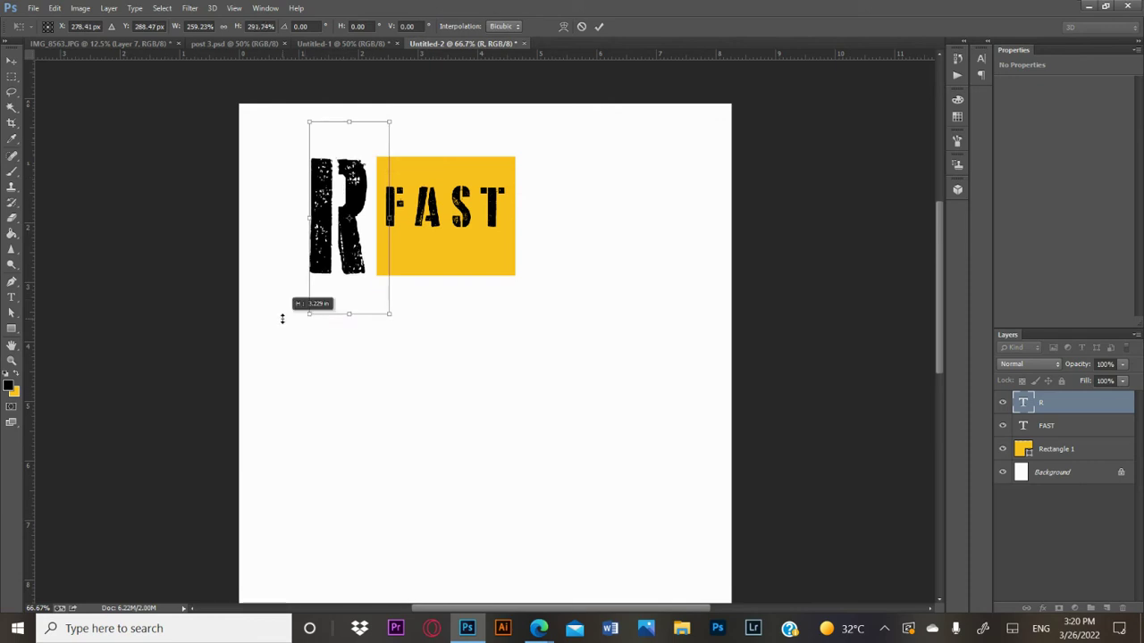
pyautogui.press('Return')
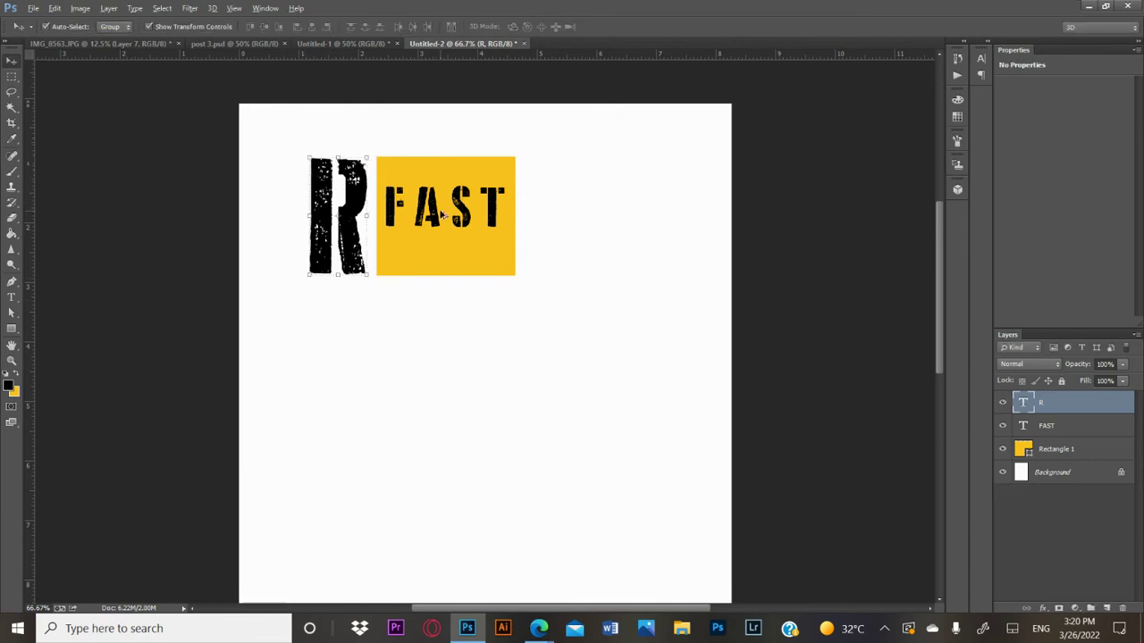
# Duplicate the FAST layer and change the copy's text to UNNER.
pyautogui.click(429, 221)
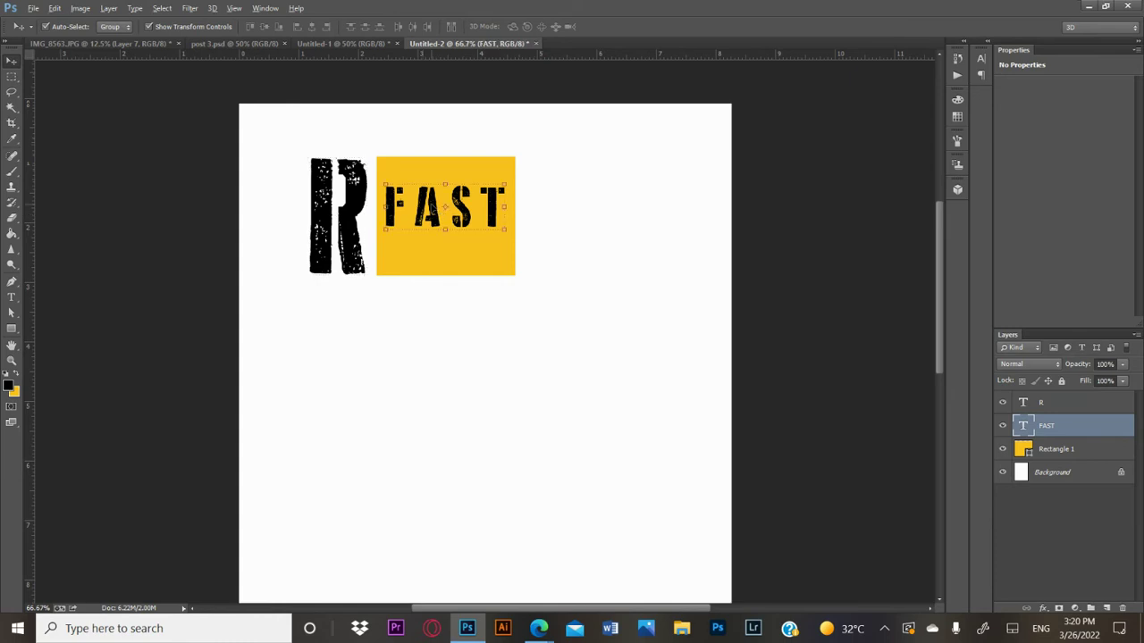
pyautogui.moveTo(404, 338); pyautogui.dragTo(402, 345)
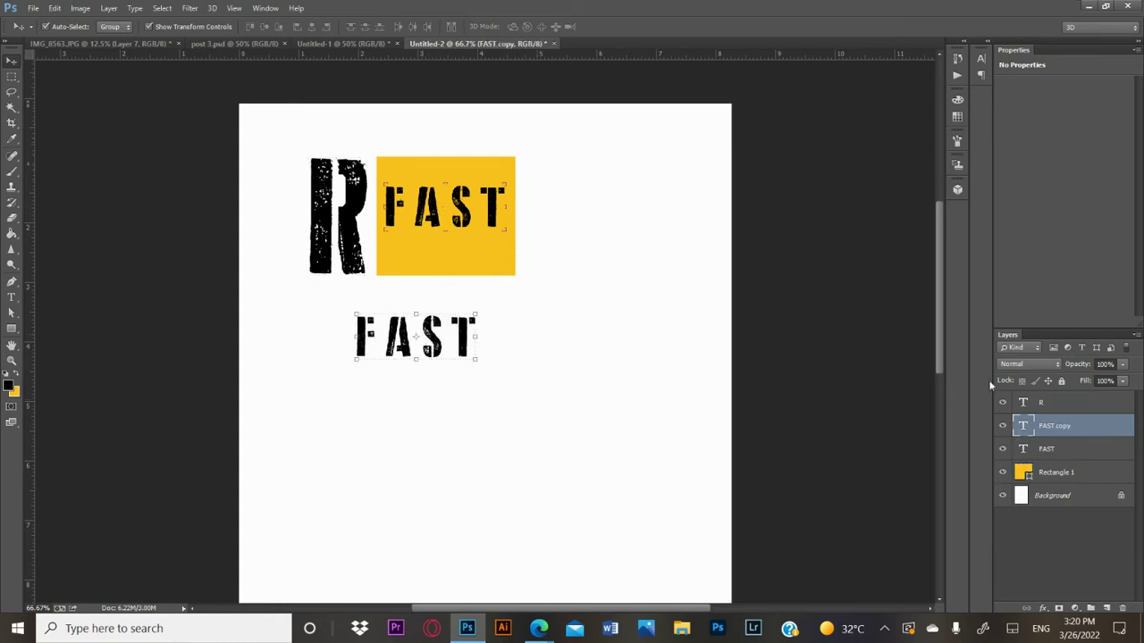
pyautogui.doubleClick(1024, 433)
pyautogui.write('U')
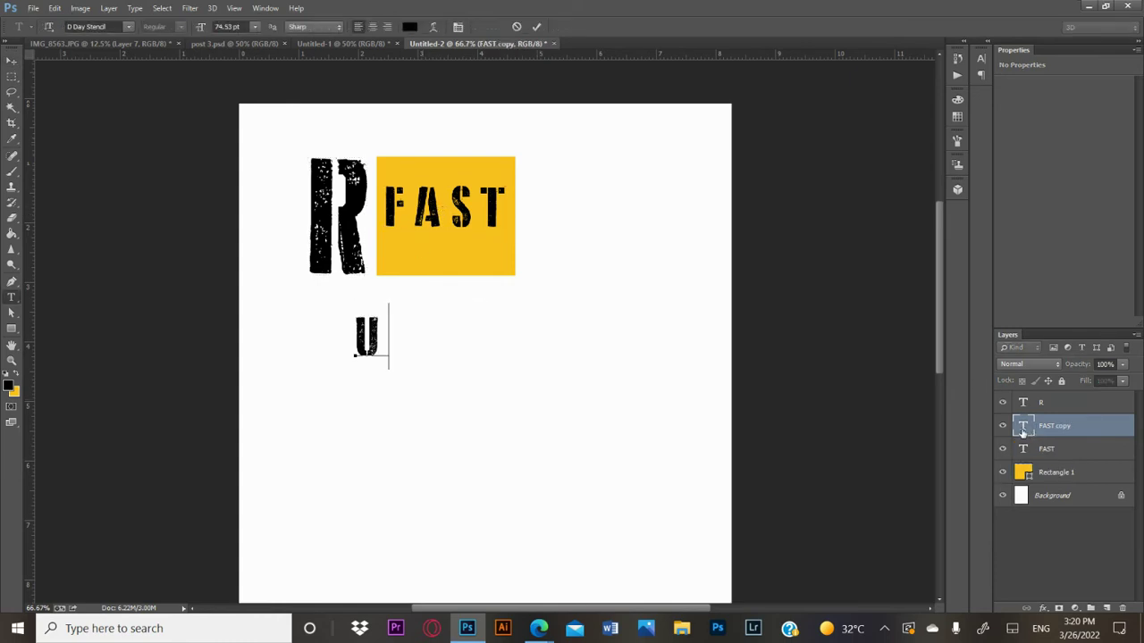
pyautogui.write('NNER')
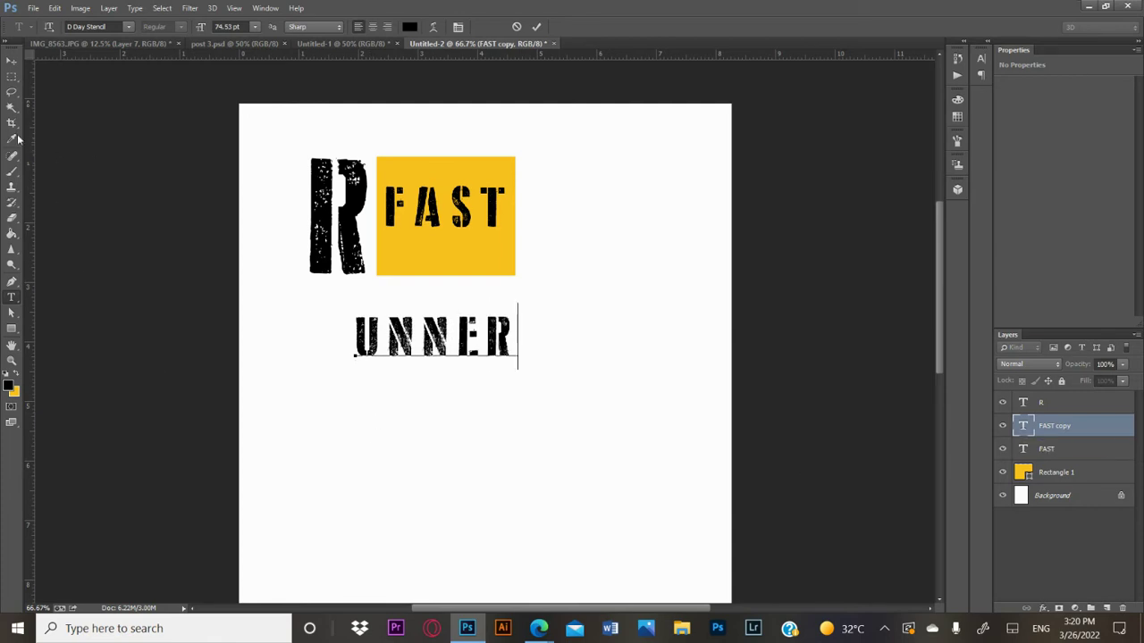
pyautogui.click(11, 64)
# Shrink UNNER to 71.9% and place it under FAST in the yellow box.
pyautogui.hotkey('ctrl', 't')
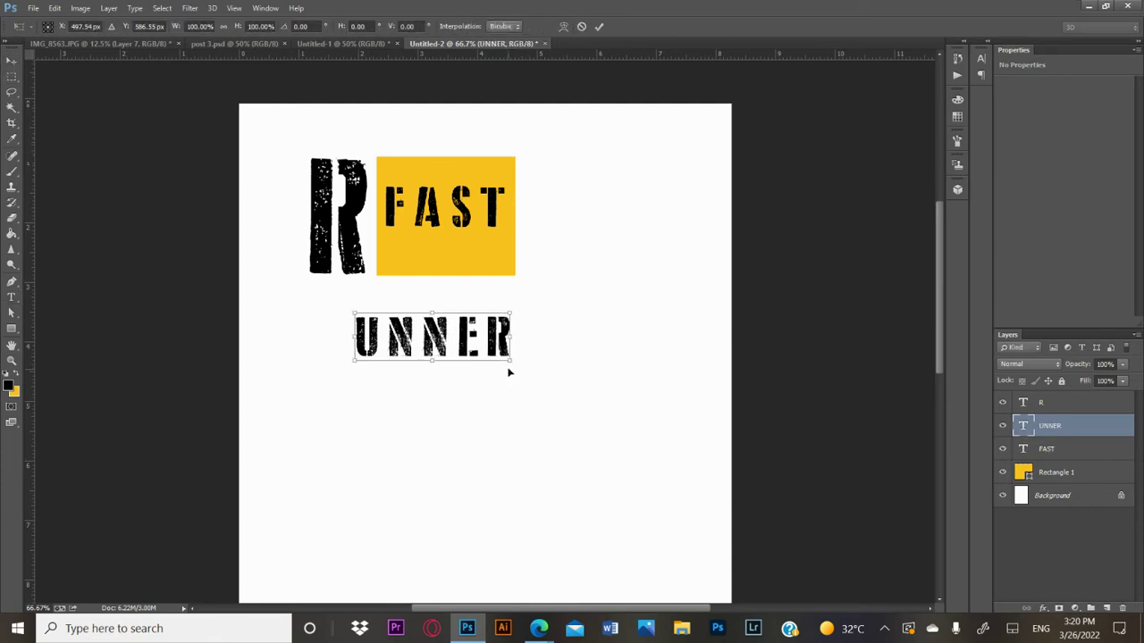
pyautogui.moveTo(482, 361); pyautogui.dragTo(474, 352)
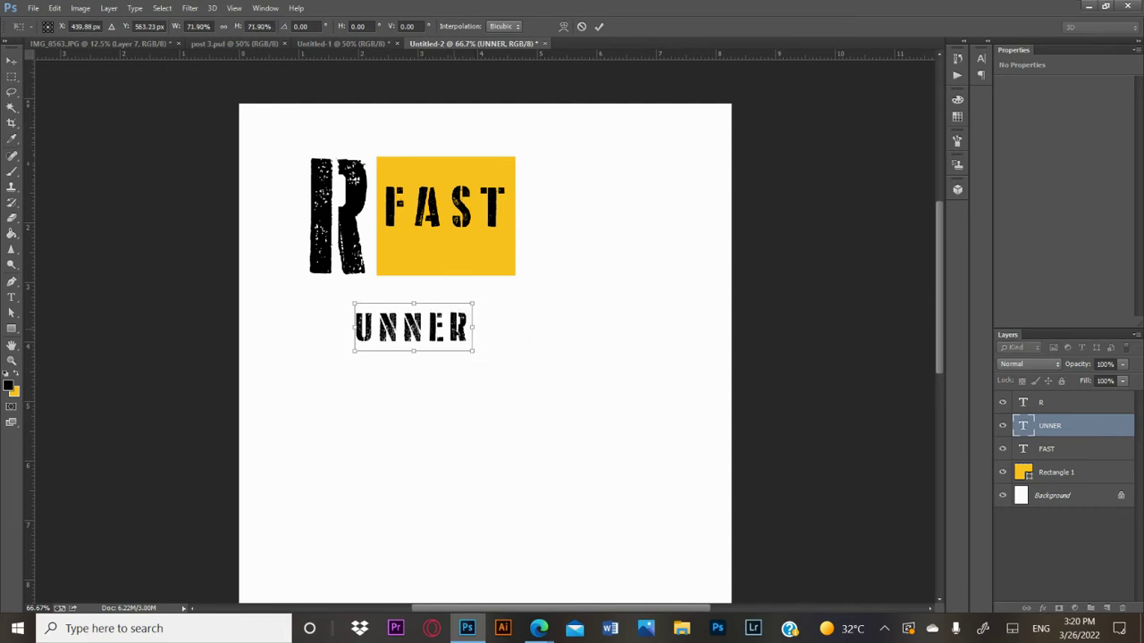
pyautogui.moveTo(465, 306); pyautogui.dragTo(494, 225)
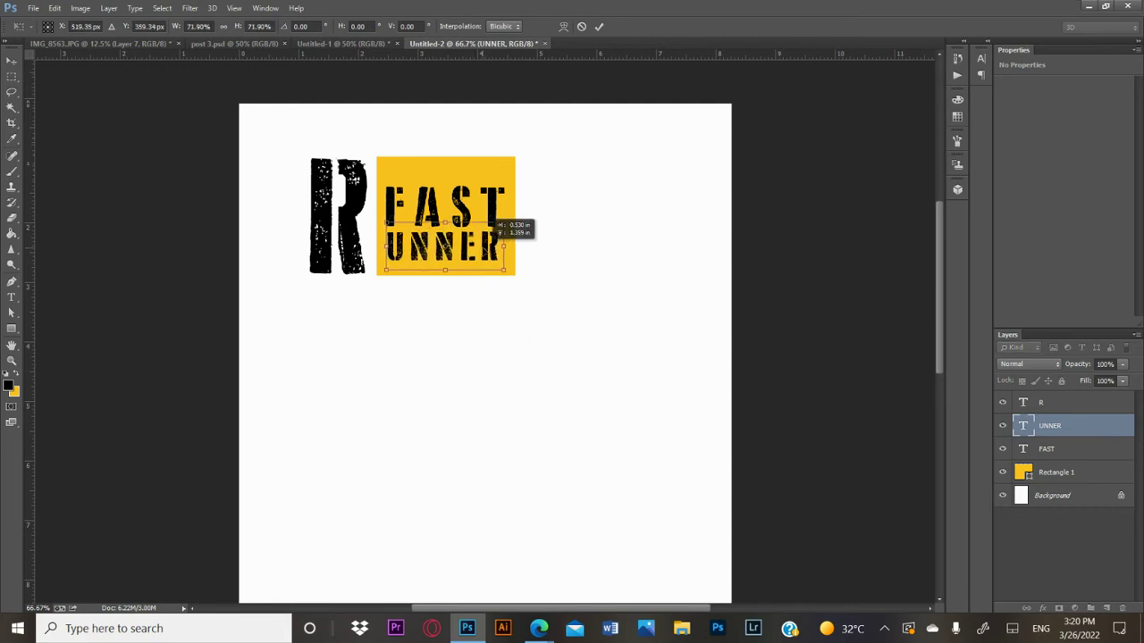
pyautogui.press('Return')
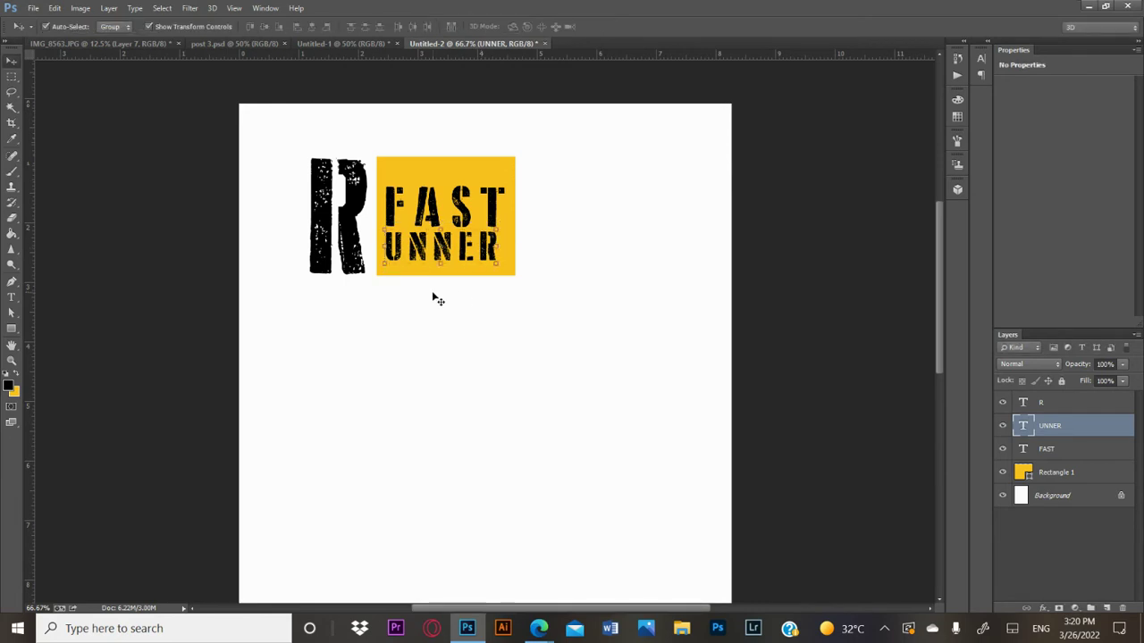
# Scale FAST and UNNER together slightly larger.
pyautogui.keyDown('shift'); pyautogui.click(1075, 457); pyautogui.keyUp('shift')
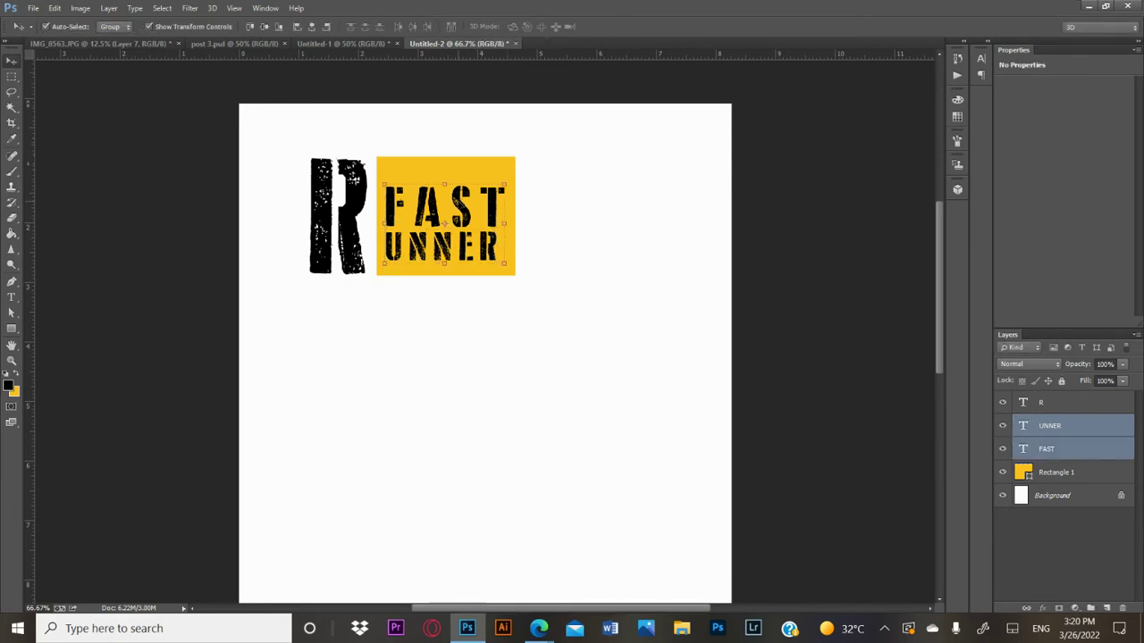
pyautogui.moveTo(504, 184); pyautogui.dragTo(507, 175)
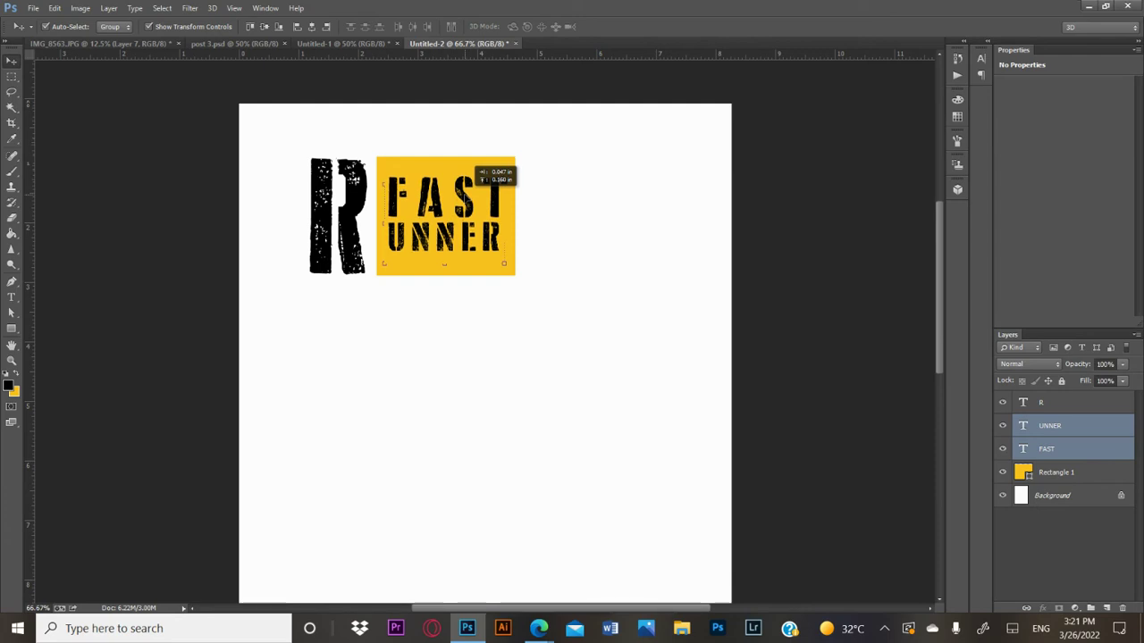
pyautogui.click(649, 221)
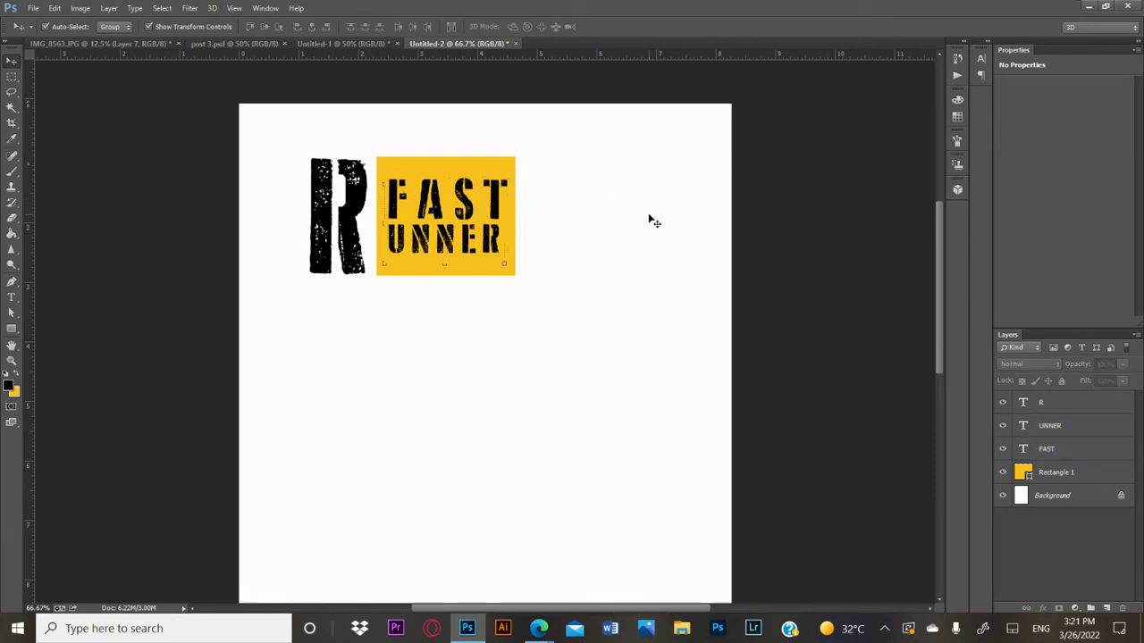
# Merge the logo layers, Rectangle 1 through R, into a single layer.
pyautogui.click(1060, 475)
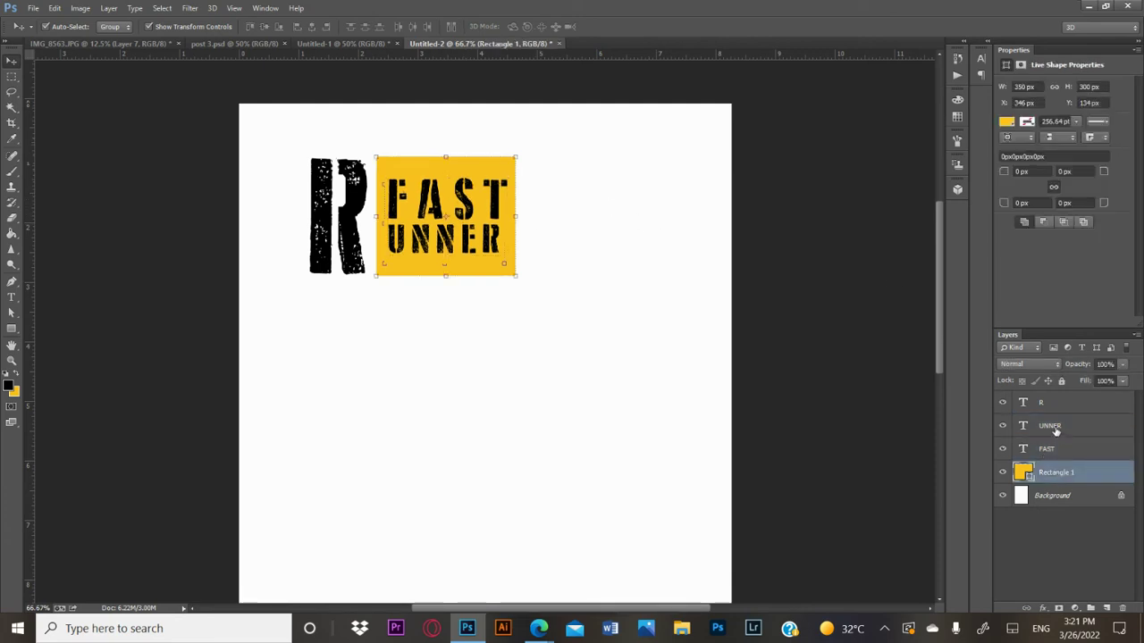
pyautogui.keyDown('shift'); pyautogui.click(1058, 404); pyautogui.keyUp('shift')
pyautogui.click(1057, 404)
pyautogui.rightClick(1056, 404)
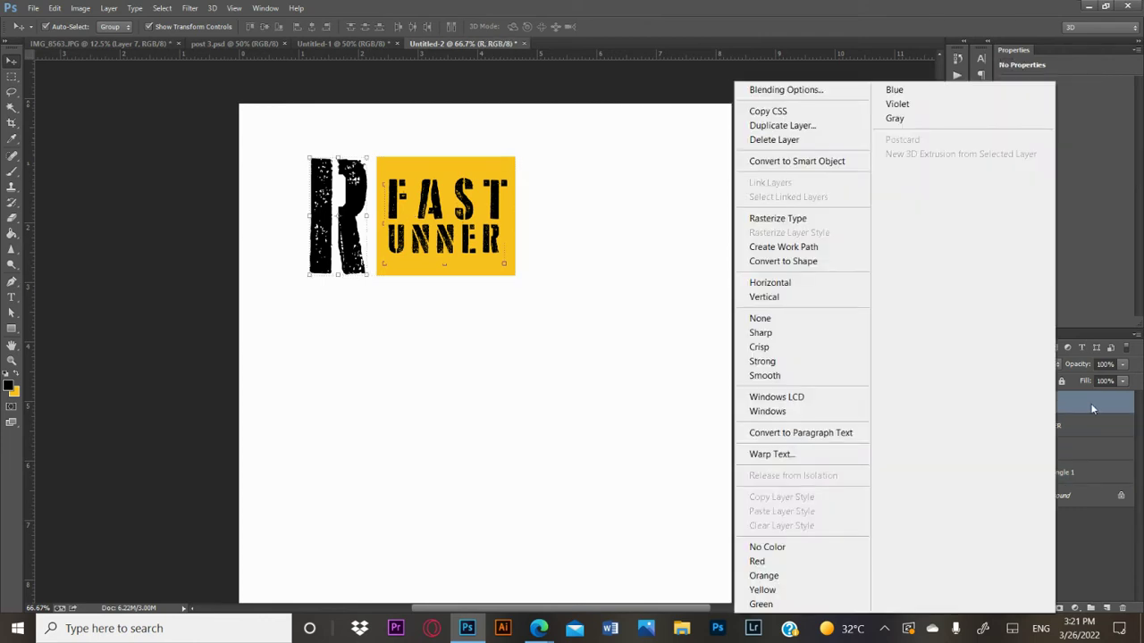
pyautogui.click(1091, 406)
pyautogui.keyDown('shift'); pyautogui.click(1058, 471); pyautogui.keyUp('shift')
pyautogui.rightClick(1059, 472)
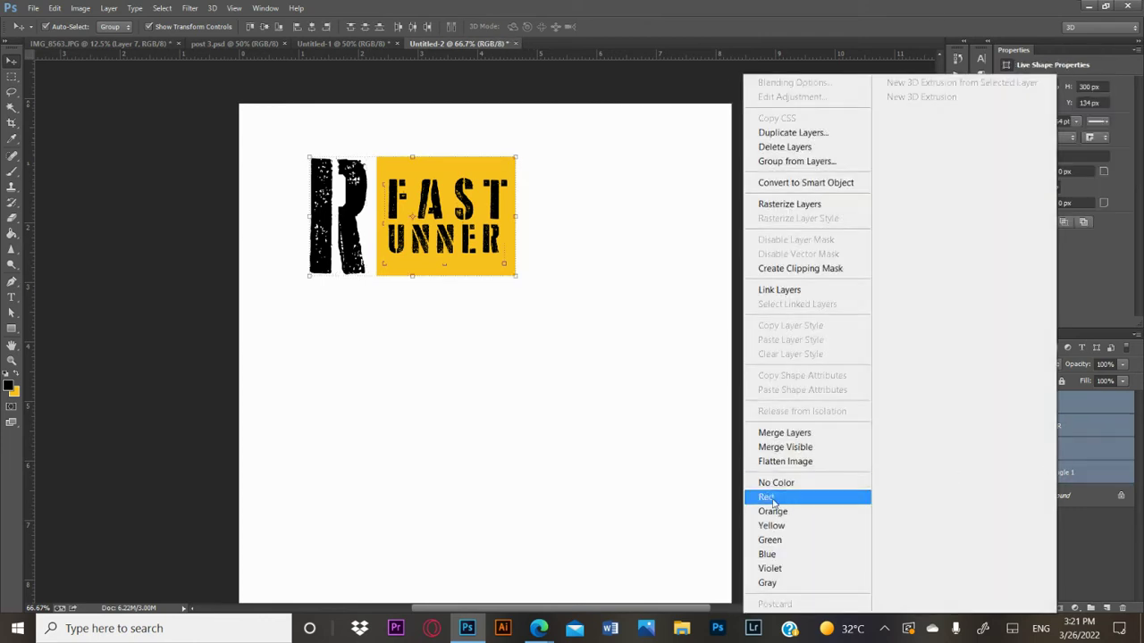
pyautogui.click(1062, 434)
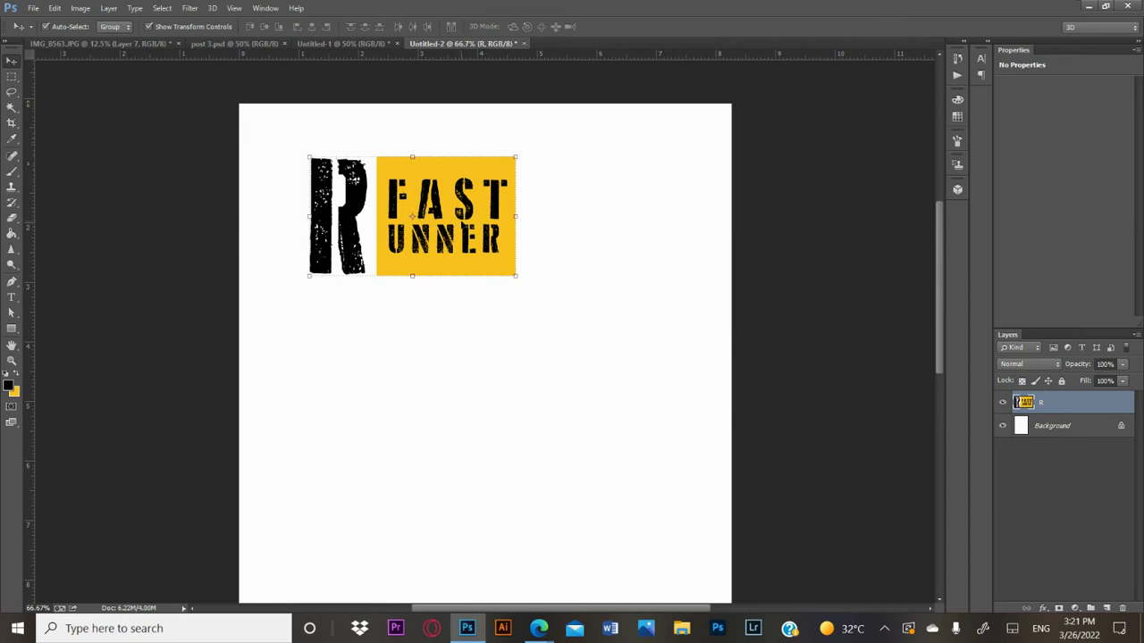
# Shrink the merged logo to about 53% and move it to the top-left corner.
pyautogui.moveTo(469, 220); pyautogui.dragTo(529, 228)
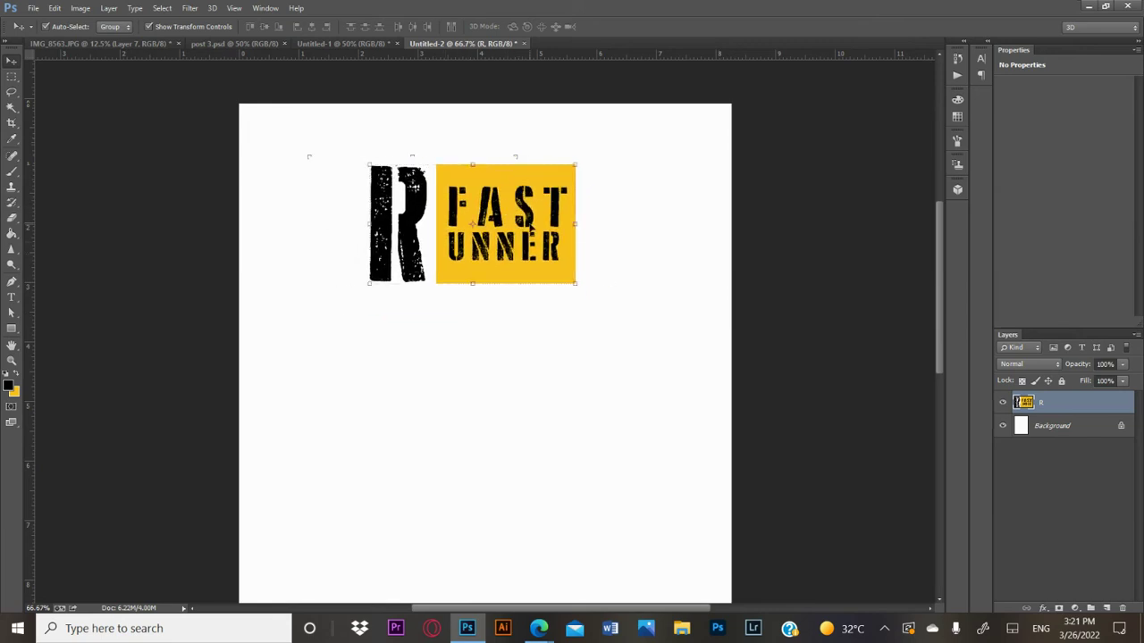
pyautogui.click(585, 284)
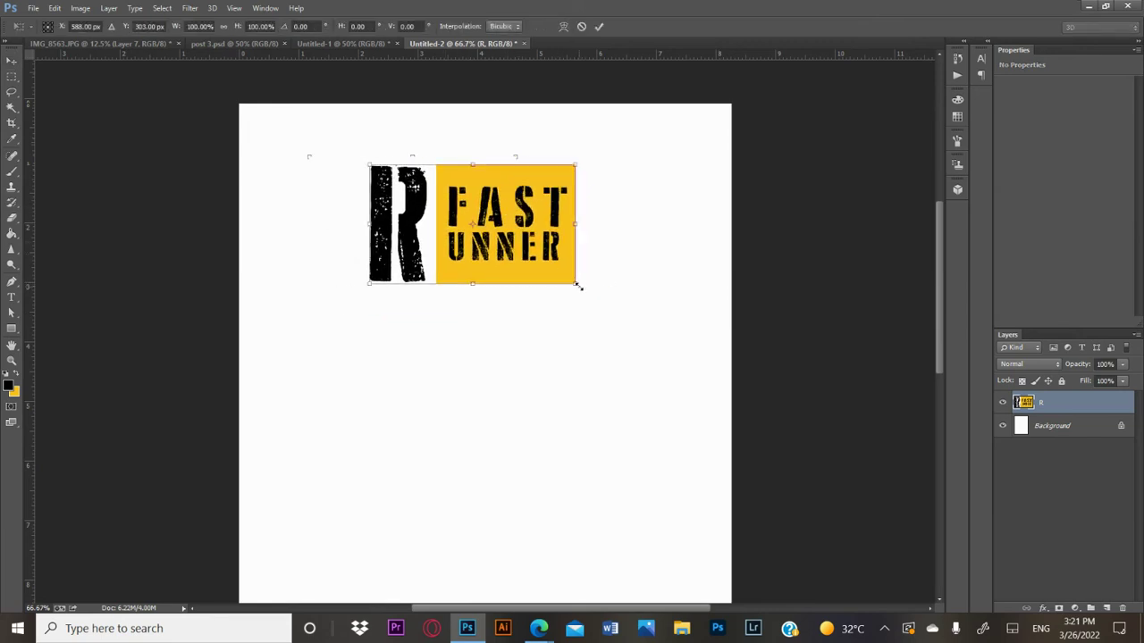
pyautogui.moveTo(575, 285)
pyautogui.mouseDown()
pyautogui.moveTo(469, 220)
pyautogui.moveTo(483, 228)
pyautogui.mouseUp()
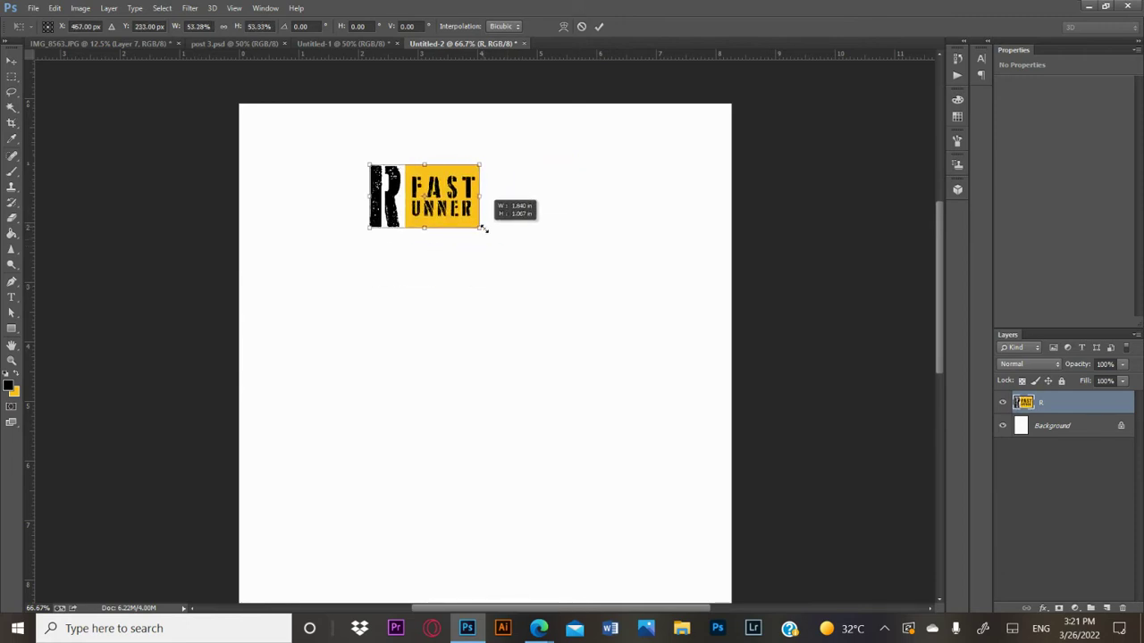
pyautogui.press('shift')
pyautogui.press('shift')
pyautogui.press('shift')
pyautogui.click(379, 196)
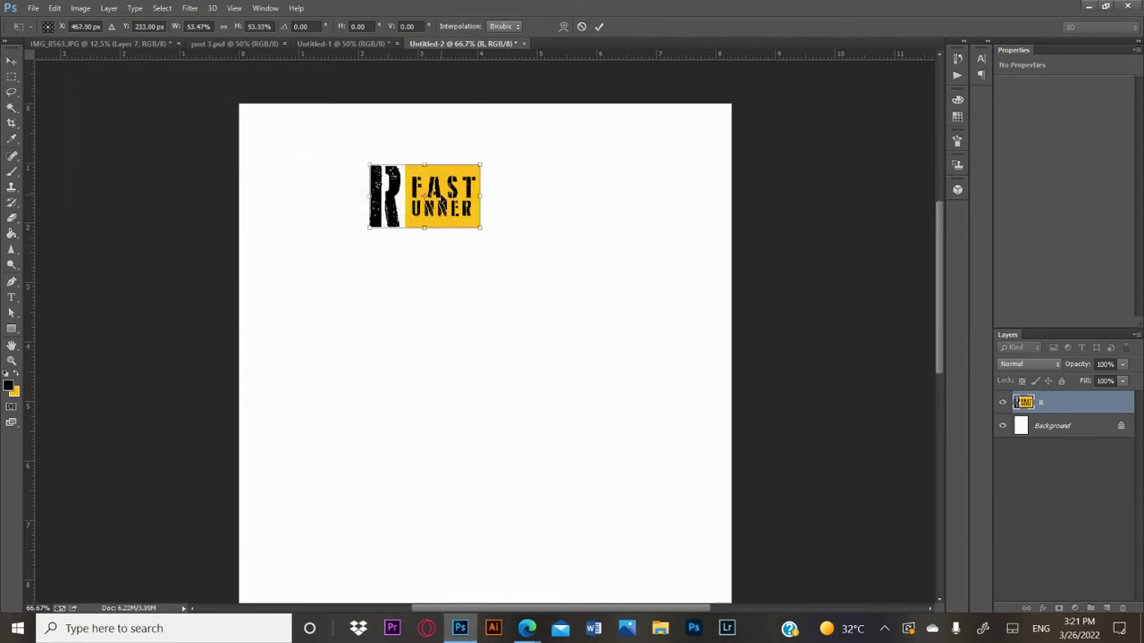
pyautogui.moveTo(449, 183); pyautogui.dragTo(316, 141)
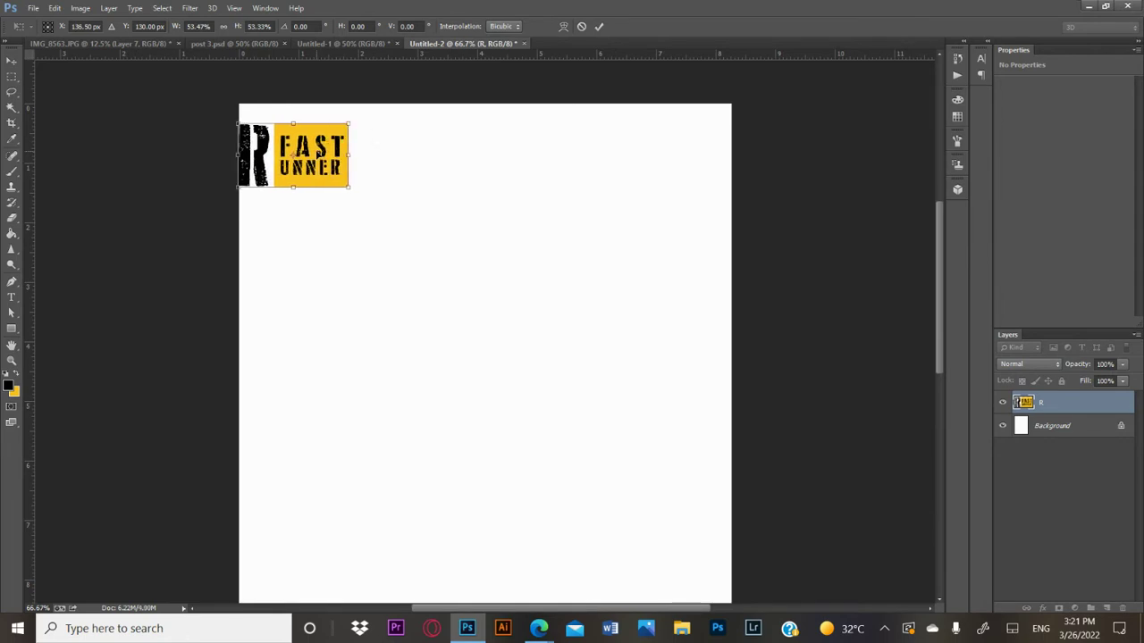
pyautogui.press('Return')
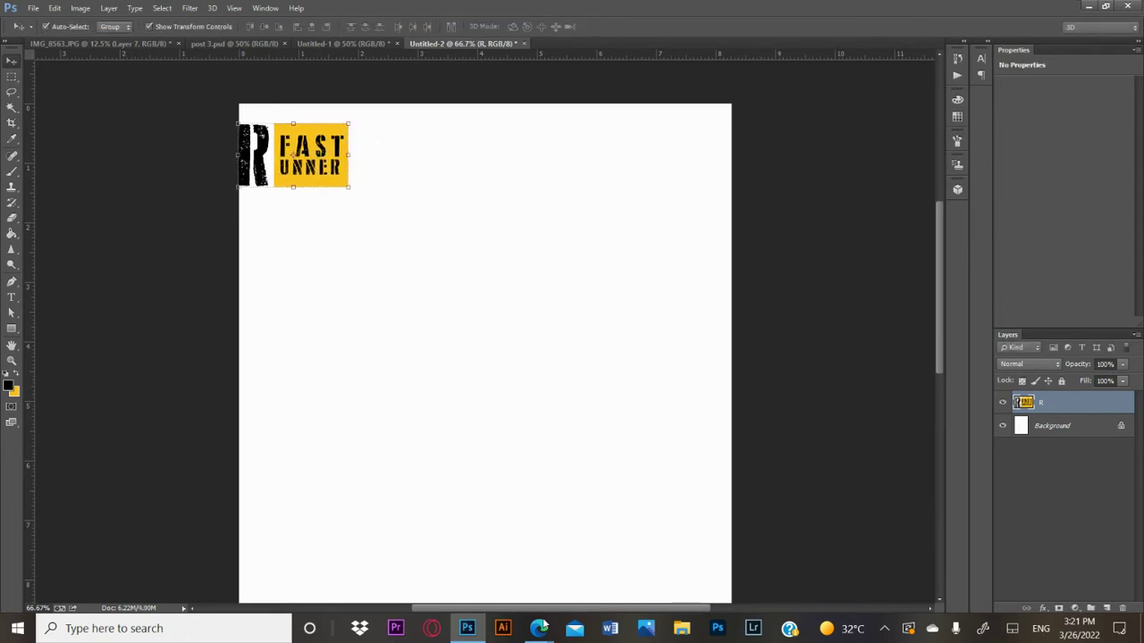
pyautogui.click(538, 629)
# Search Google for 'HIKING PHOTOGRAPHY' in a new Edge tab.
pyautogui.click(472, 555)
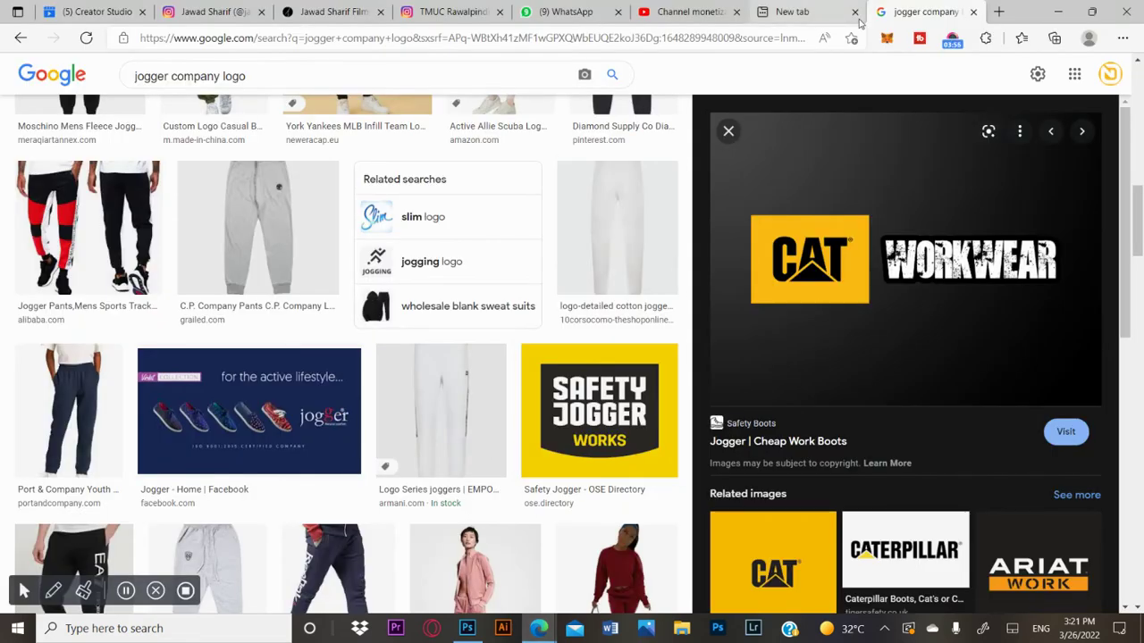
pyautogui.click(1005, 14)
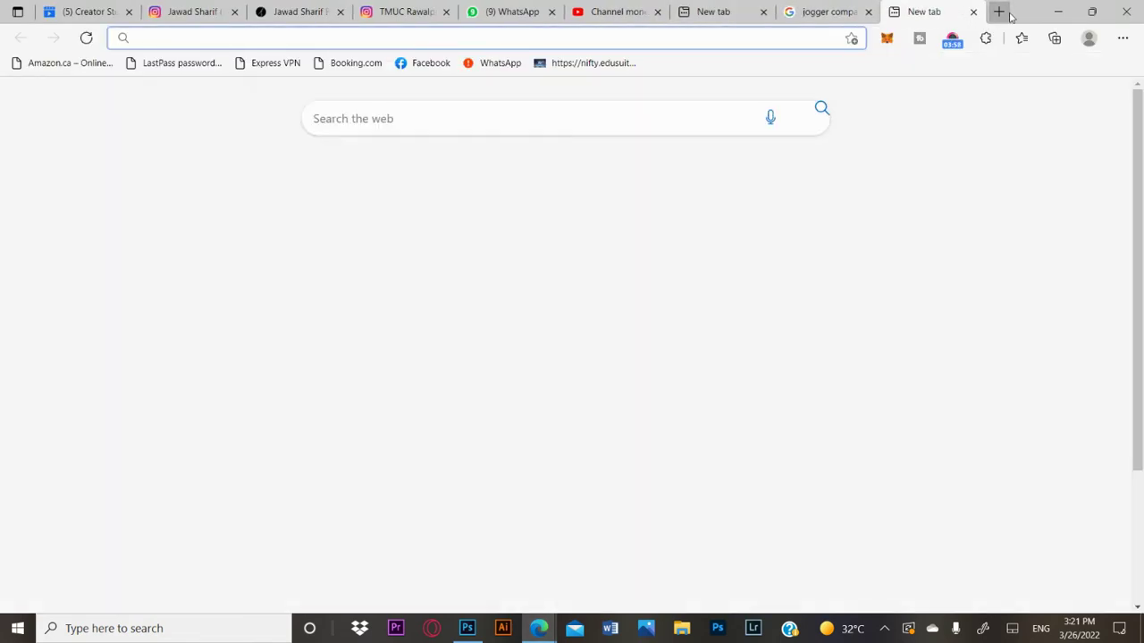
pyautogui.write('ww')
pyautogui.press('Return')
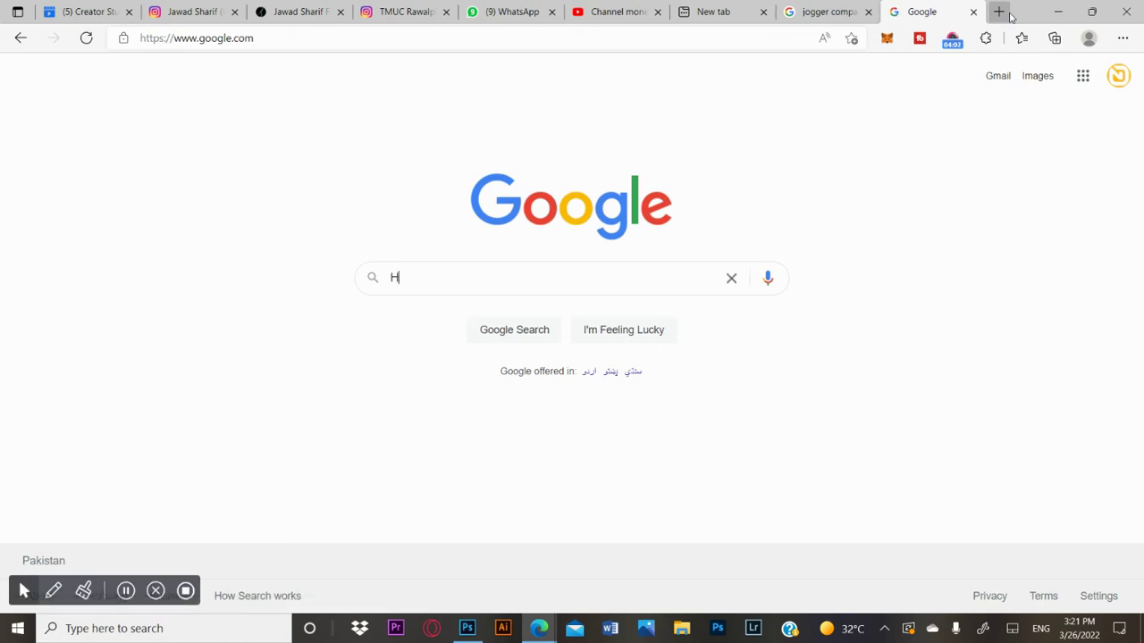
pyautogui.write('IKING')
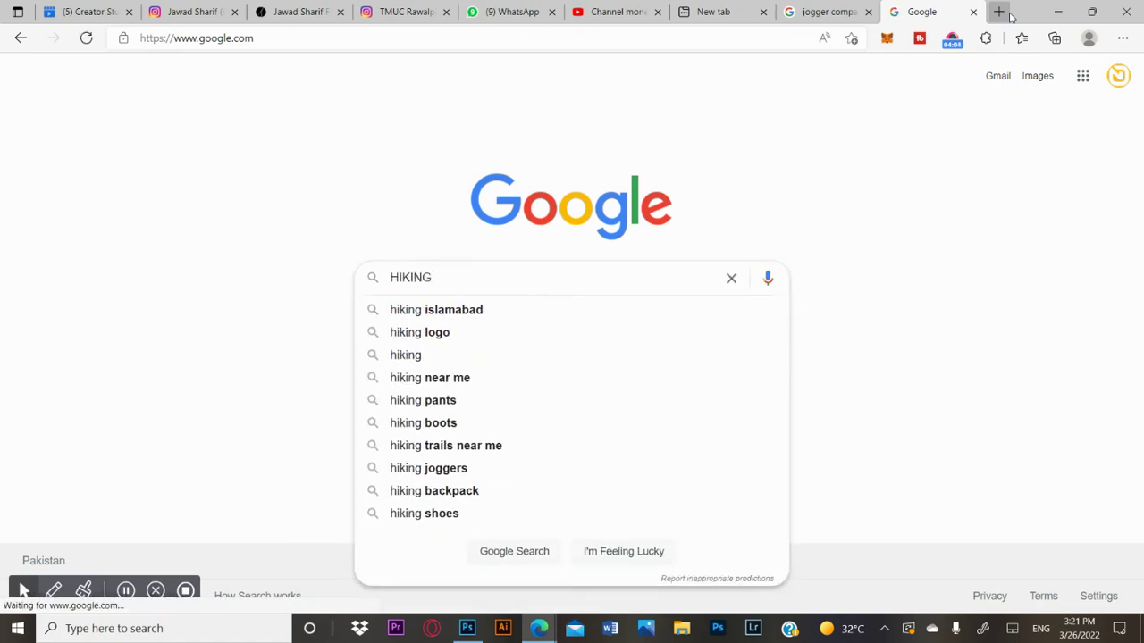
pyautogui.write(' PHOTOGRAPHY')
pyautogui.press('Return')
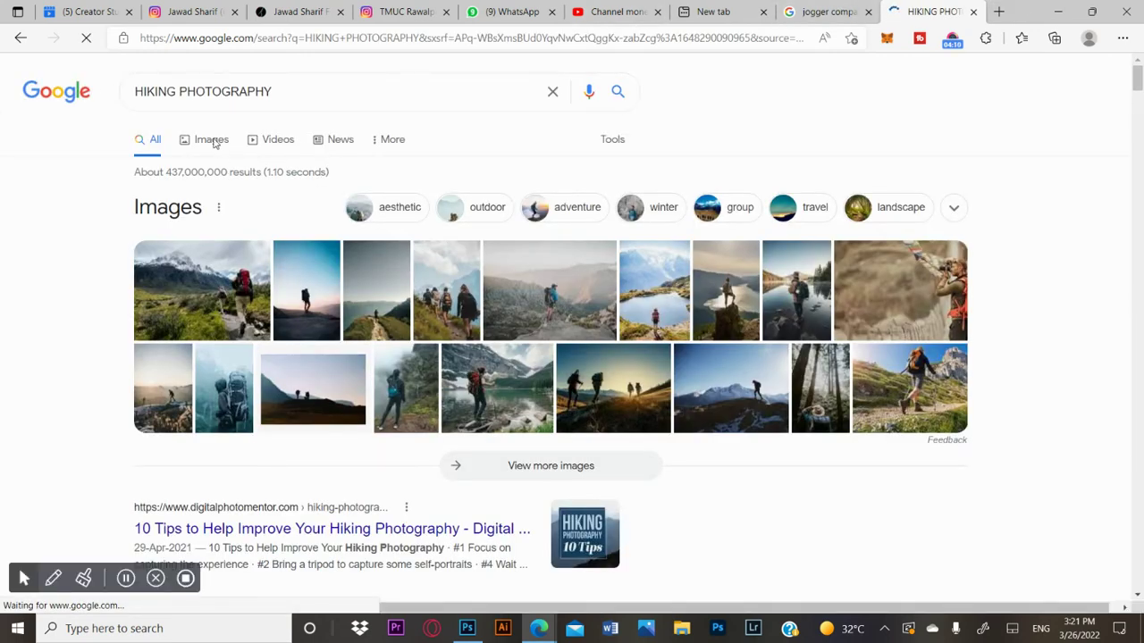
# Preview the dreamstime, stockfreeimages and Shutterstock girl-hiking photos in Google Images.
pyautogui.click(213, 141)
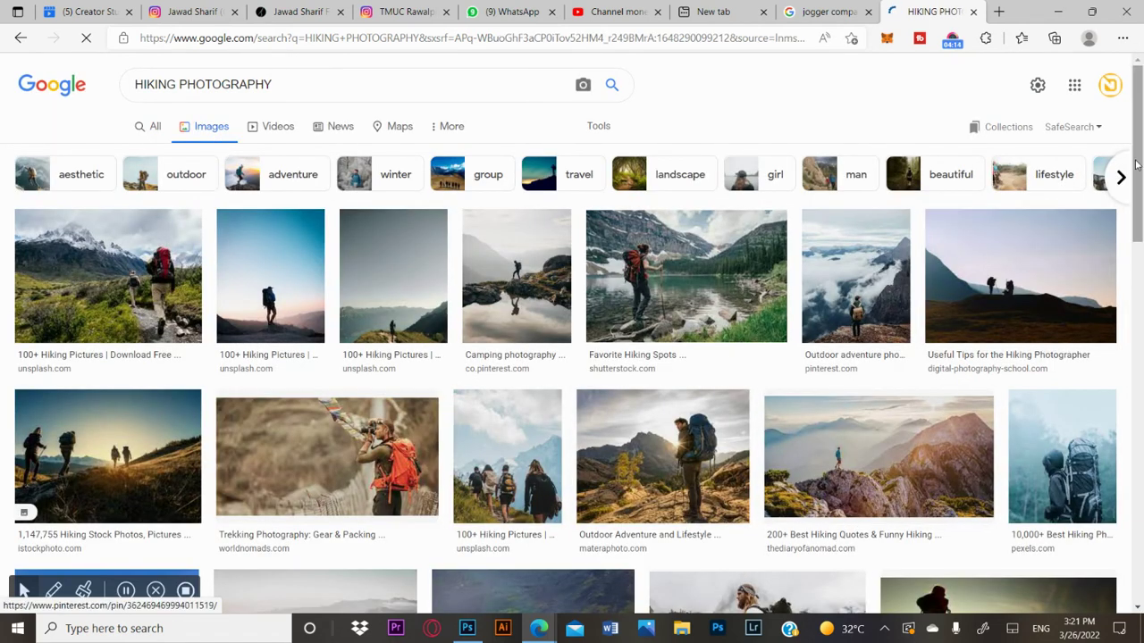
pyautogui.moveTo(1139, 98); pyautogui.dragTo(1140, 210)
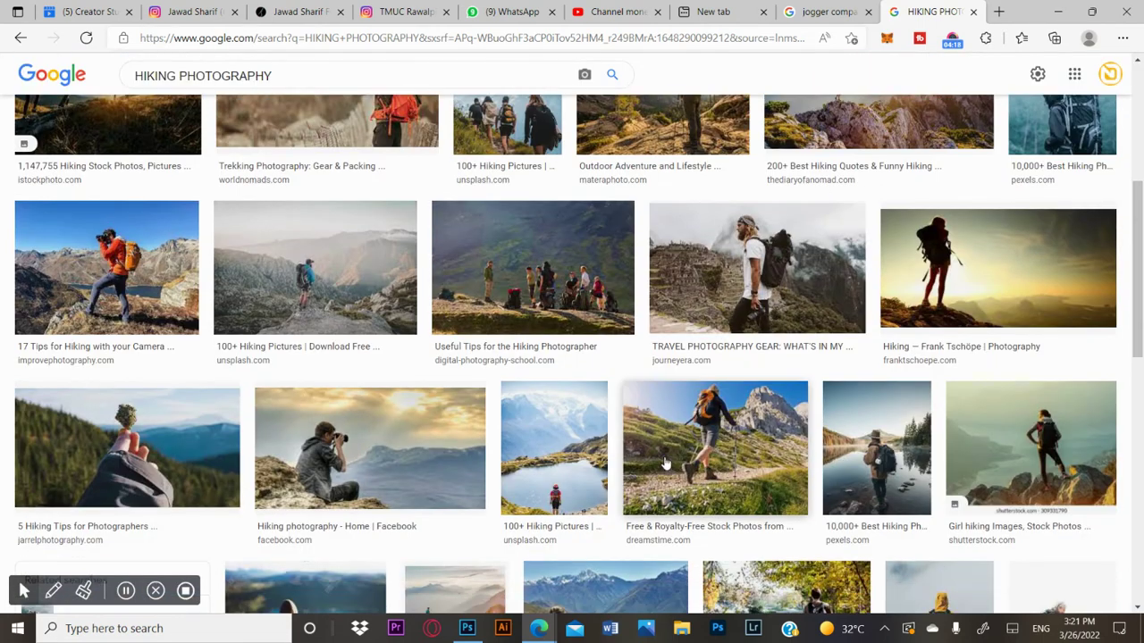
pyautogui.click(707, 453)
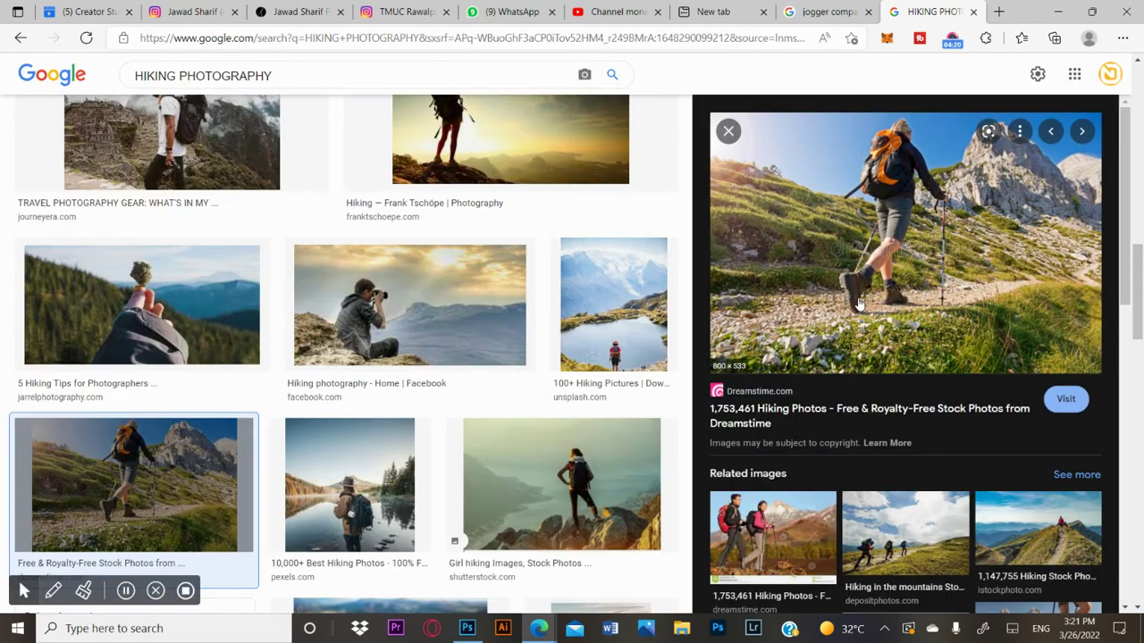
pyautogui.moveTo(1127, 222); pyautogui.dragTo(1139, 409)
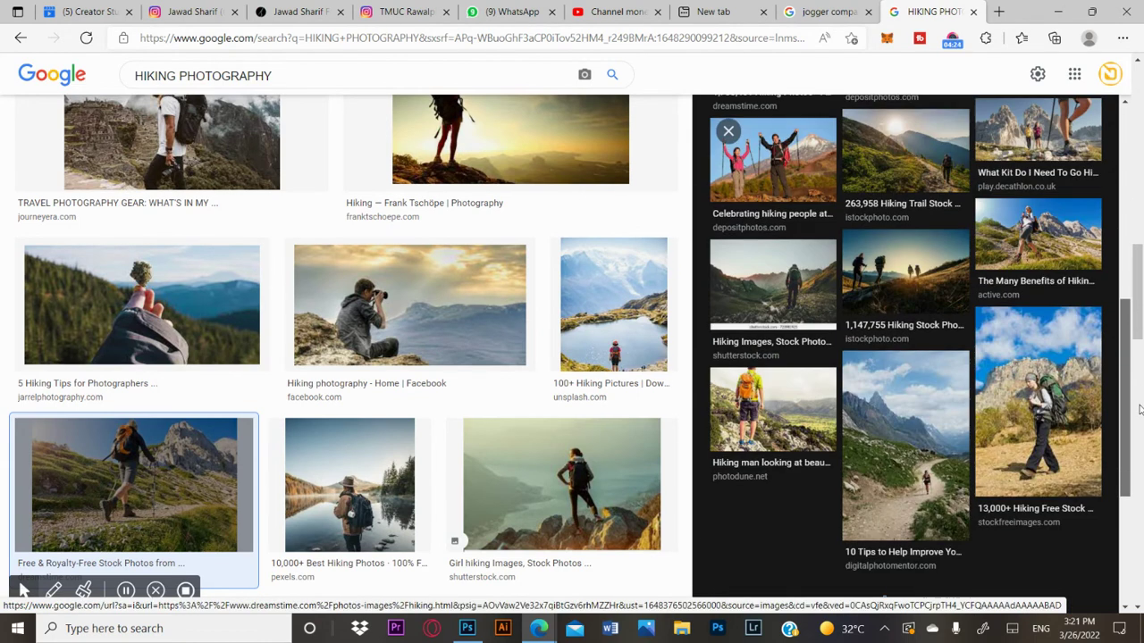
pyautogui.click(1025, 459)
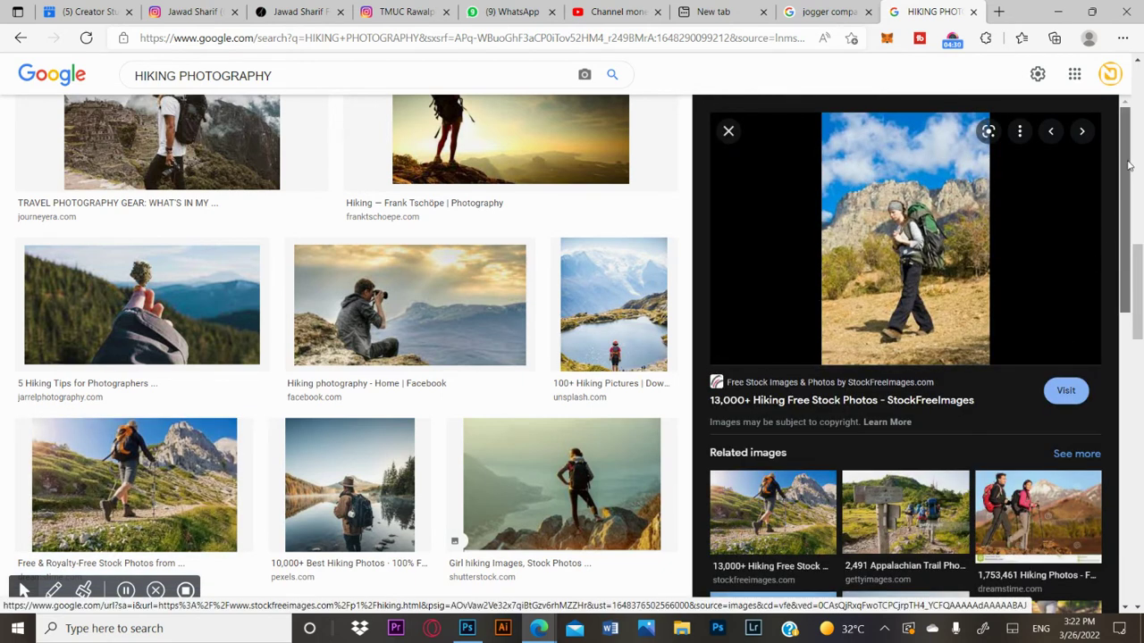
pyautogui.scroll(-2, 1124, 227)
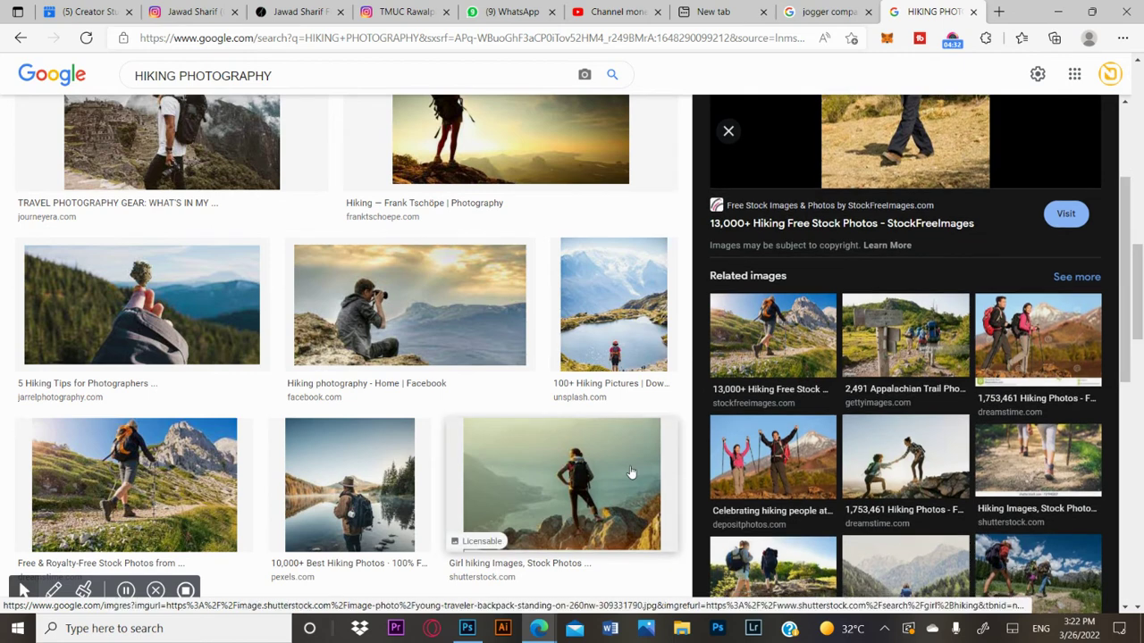
pyautogui.click(548, 498)
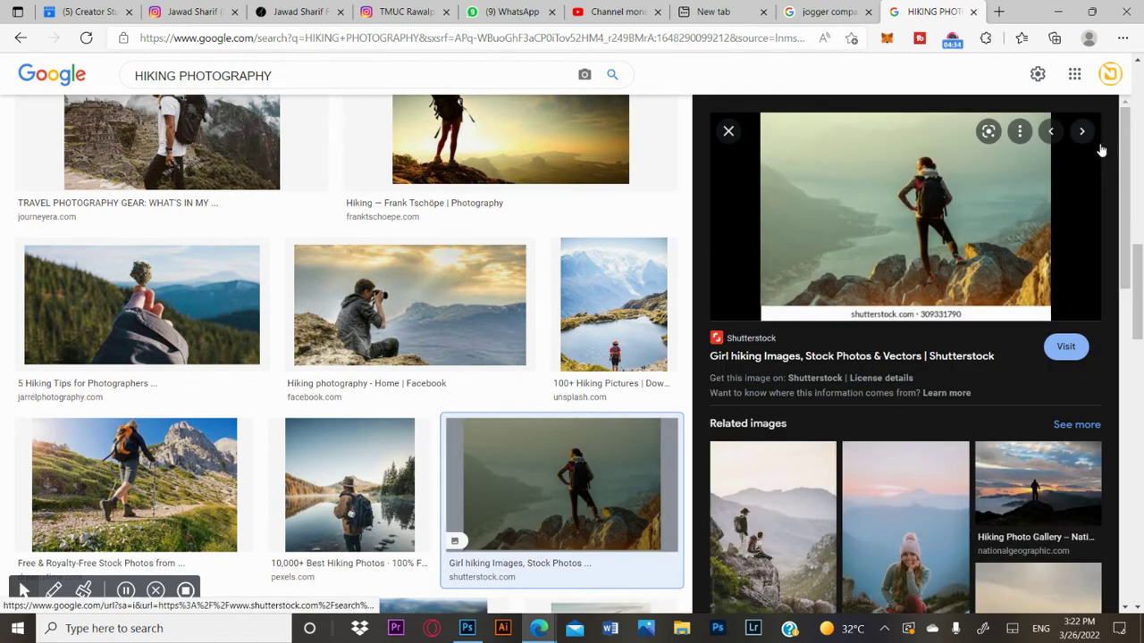
pyautogui.scroll(2, 1139, 233)
pyautogui.scroll(5, 1139, 232)
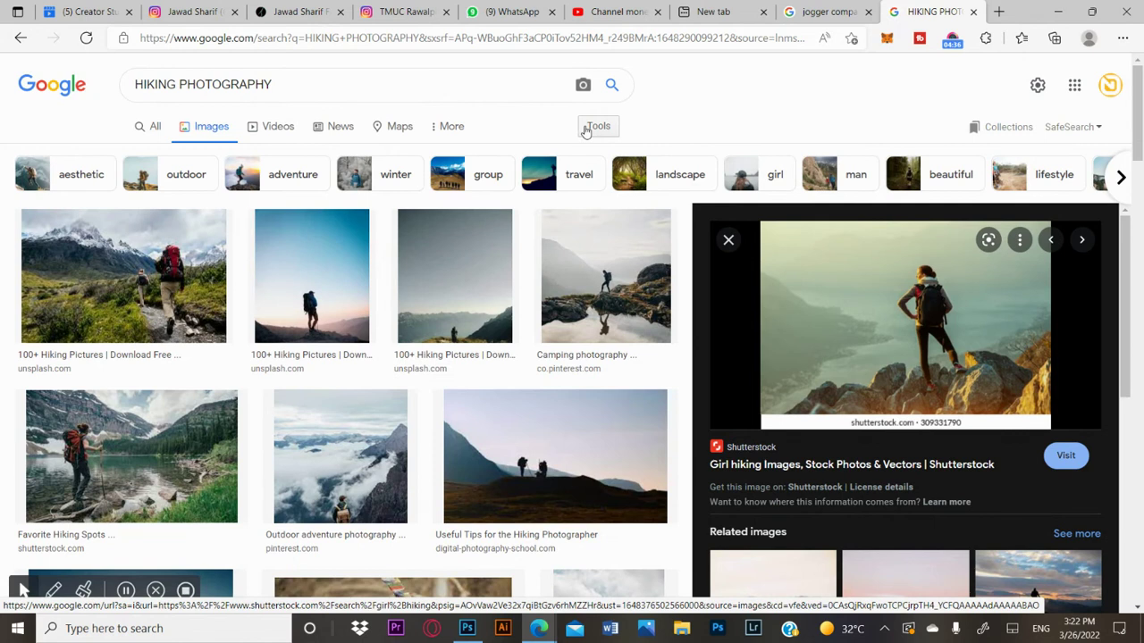
# Filter the image results to Large size.
pyautogui.click(613, 127)
pyautogui.click(130, 153)
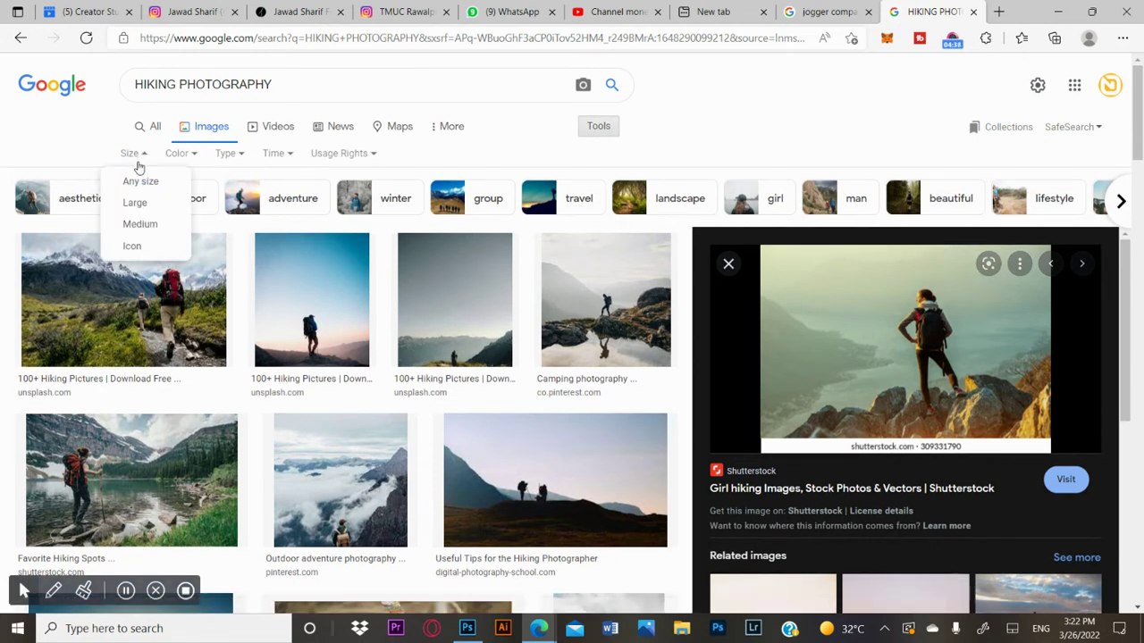
pyautogui.click(135, 202)
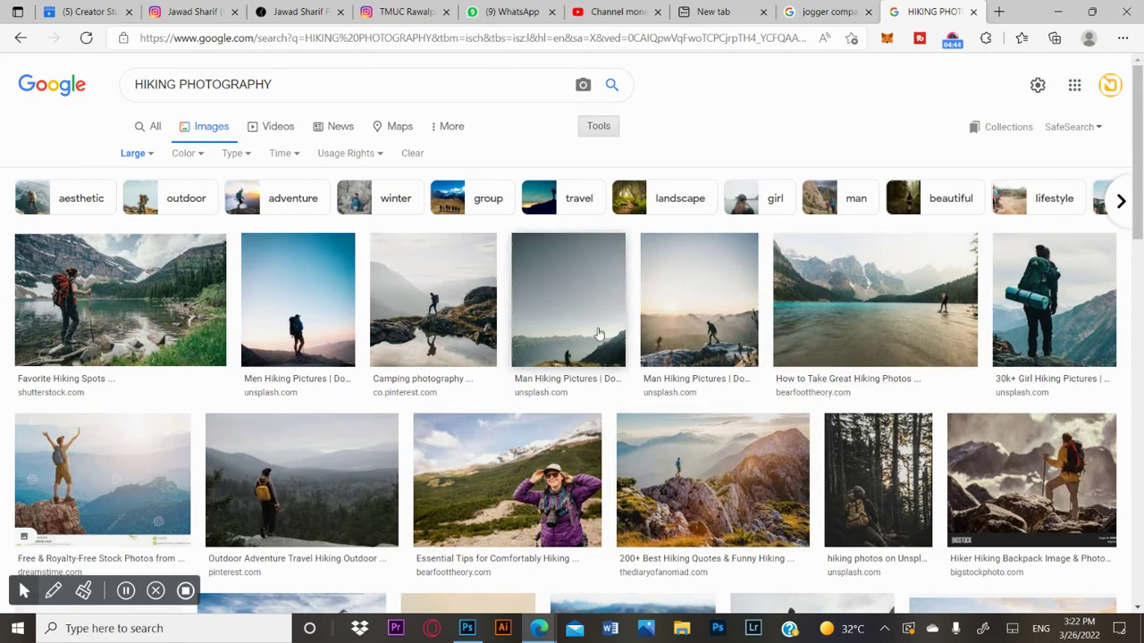
# Preview the 30k+ Girl Hiking Pictures result and the related red-backpack hiker photo.
pyautogui.click(1064, 306)
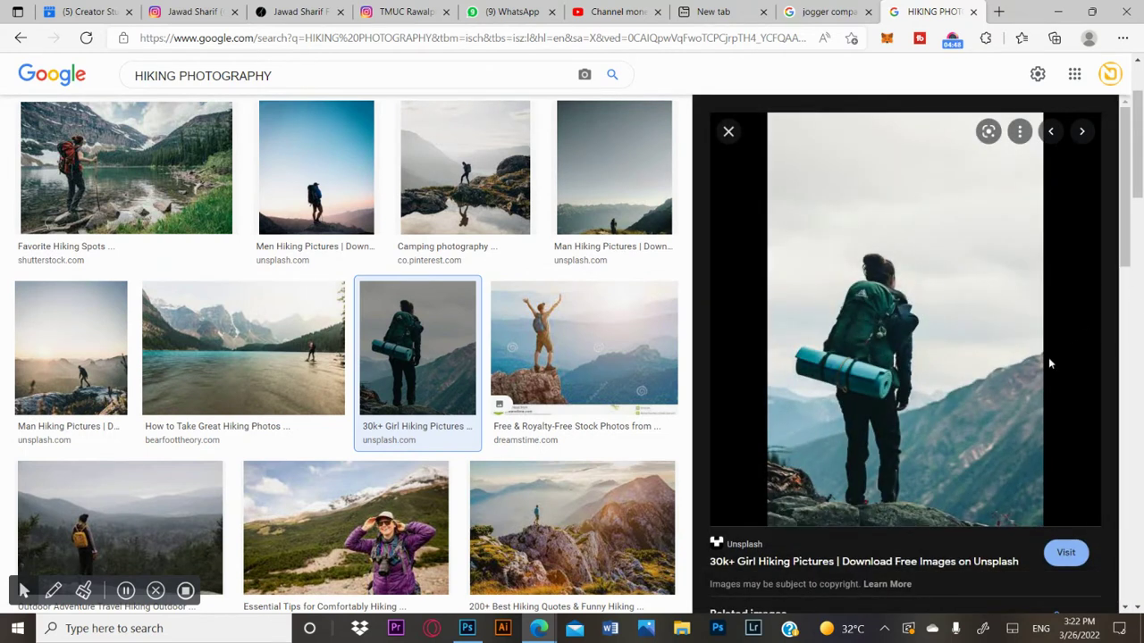
pyautogui.scroll(-2, 1134, 224)
pyautogui.scroll(2, 1133, 218)
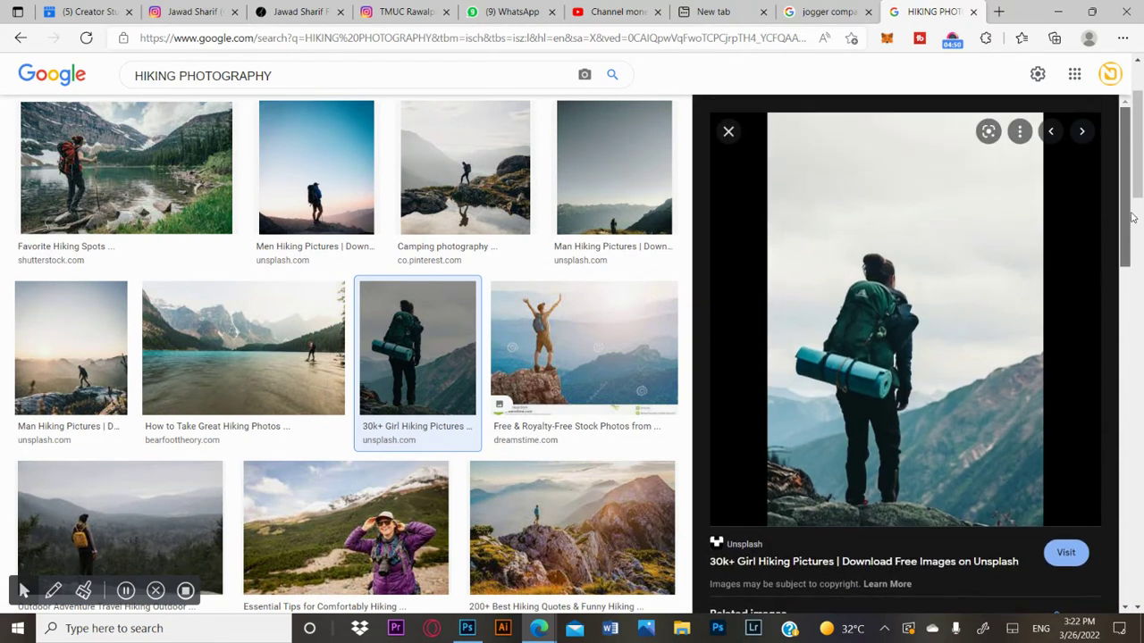
pyautogui.moveTo(1131, 215); pyautogui.dragTo(1103, 334)
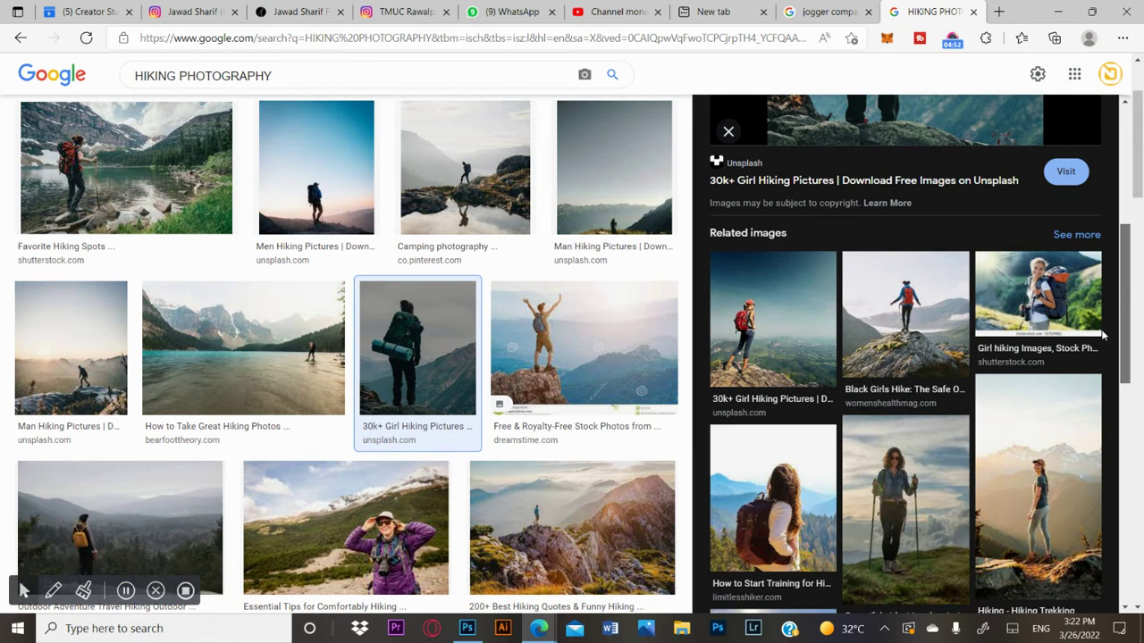
pyautogui.scroll(-1, 1101, 344)
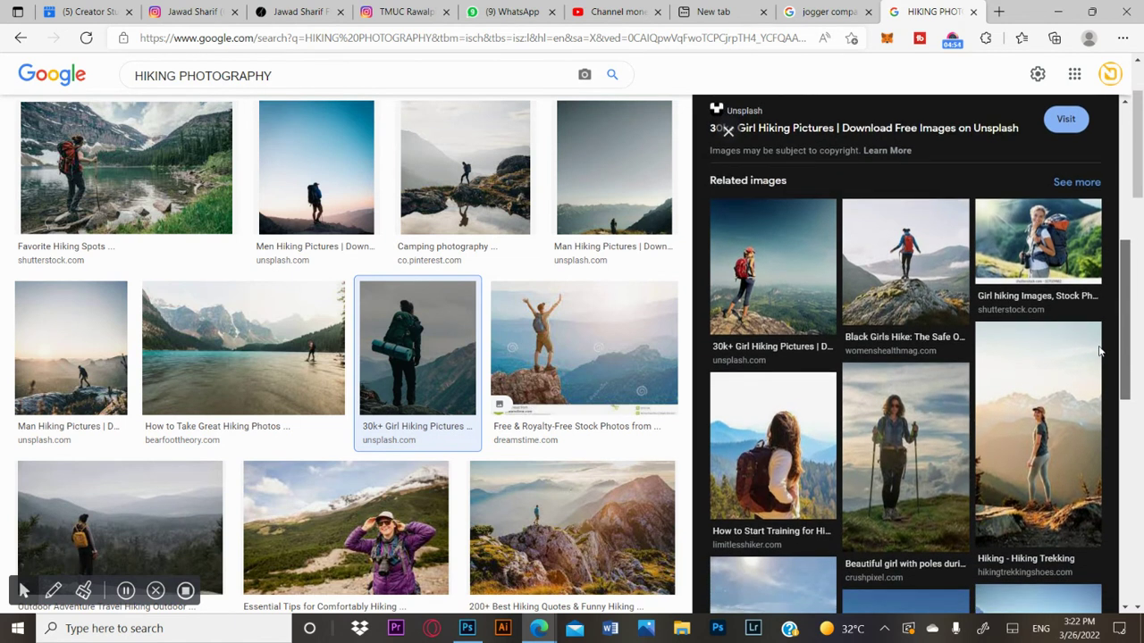
pyautogui.click(754, 281)
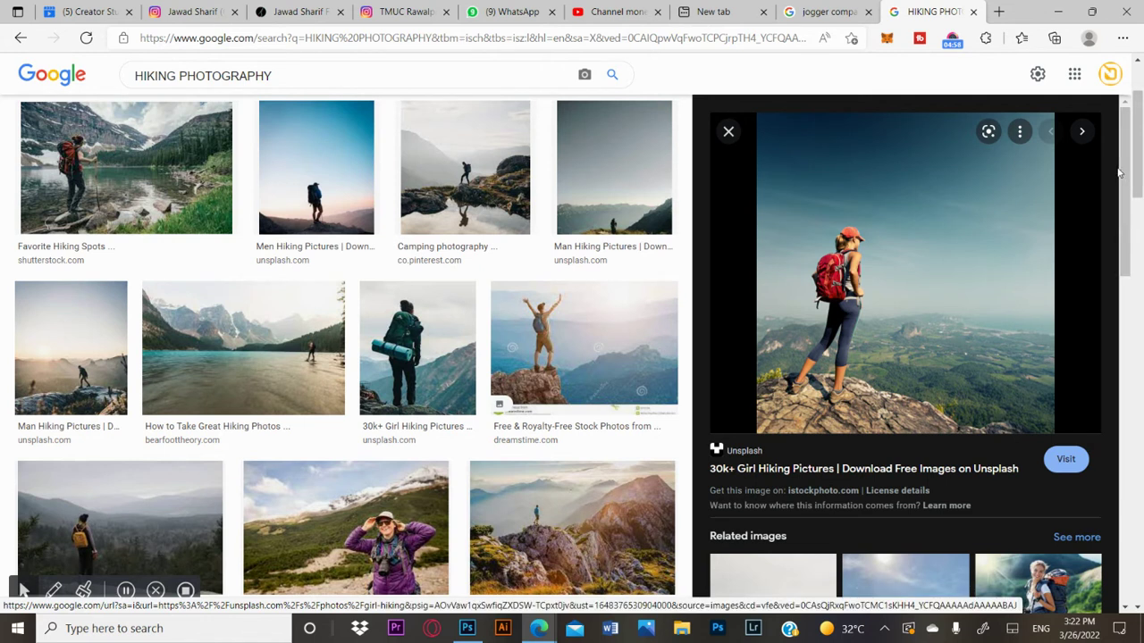
pyautogui.moveTo(1119, 172)
pyautogui.mouseDown()
pyautogui.moveTo(1123, 164)
pyautogui.moveTo(1128, 329)
pyautogui.mouseUp()
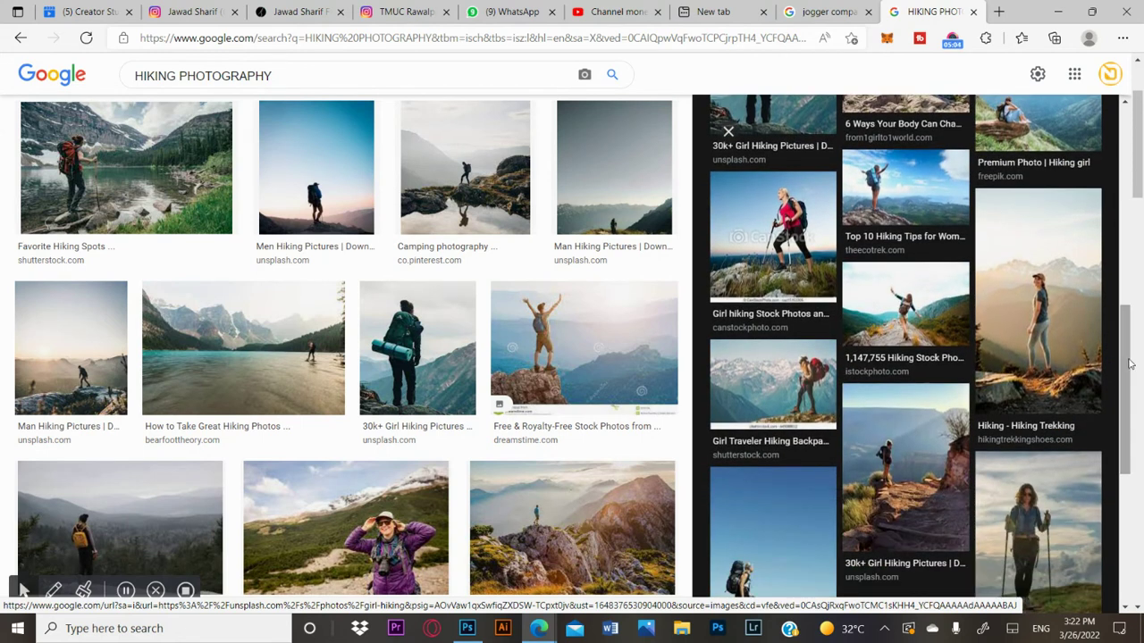
# Browse the hiking image results, previewing the trekking and rock-leaping hiker photos.
pyautogui.click(1065, 324)
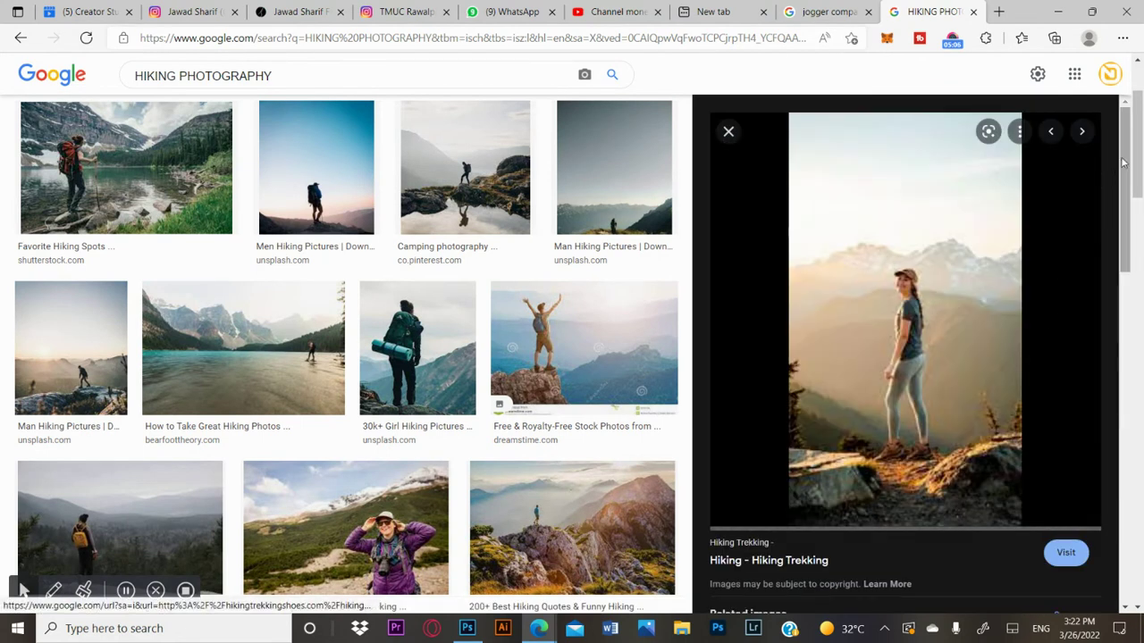
pyautogui.moveTo(1119, 174); pyautogui.dragTo(1127, 419)
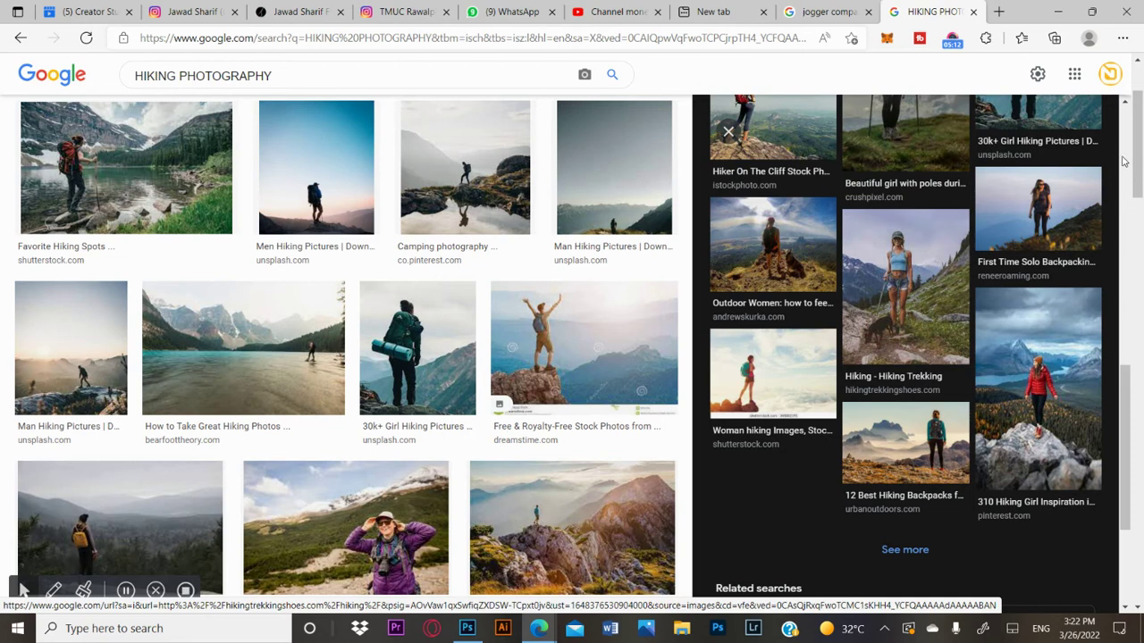
pyautogui.scroll(-3, 1140, 187)
pyautogui.scroll(-1, 1139, 184)
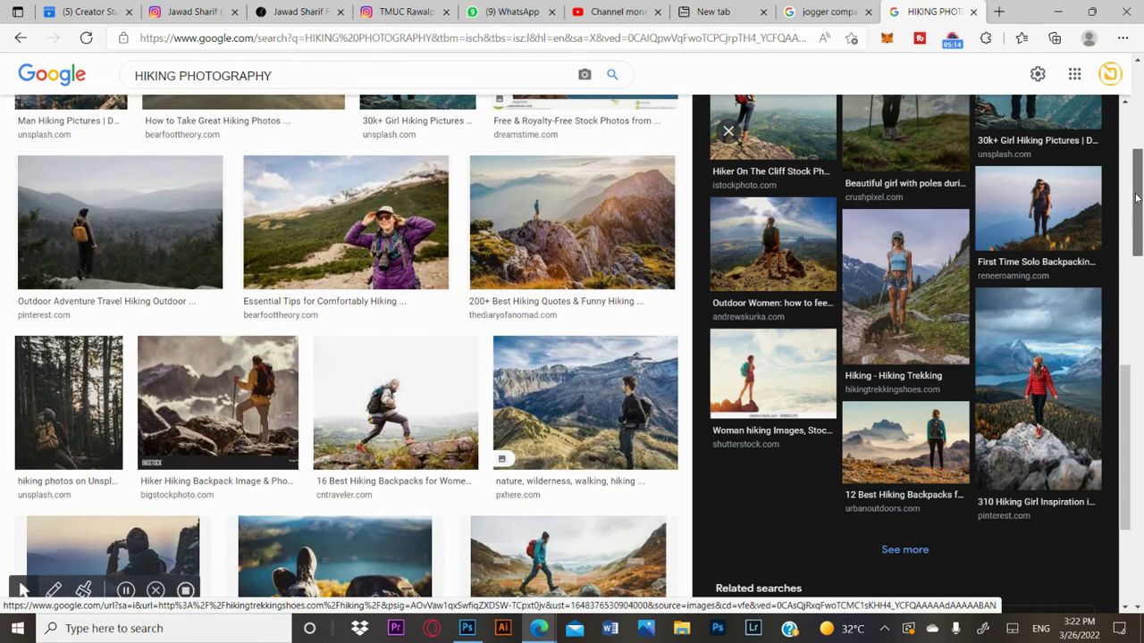
pyautogui.scroll(-2, 1139, 183)
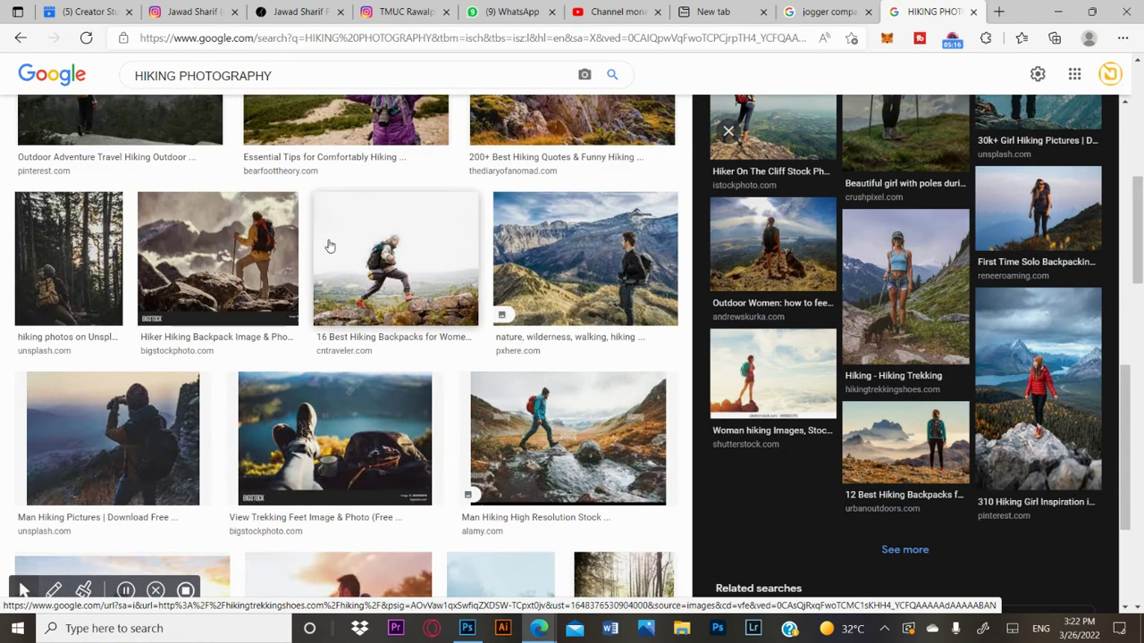
pyautogui.click(366, 264)
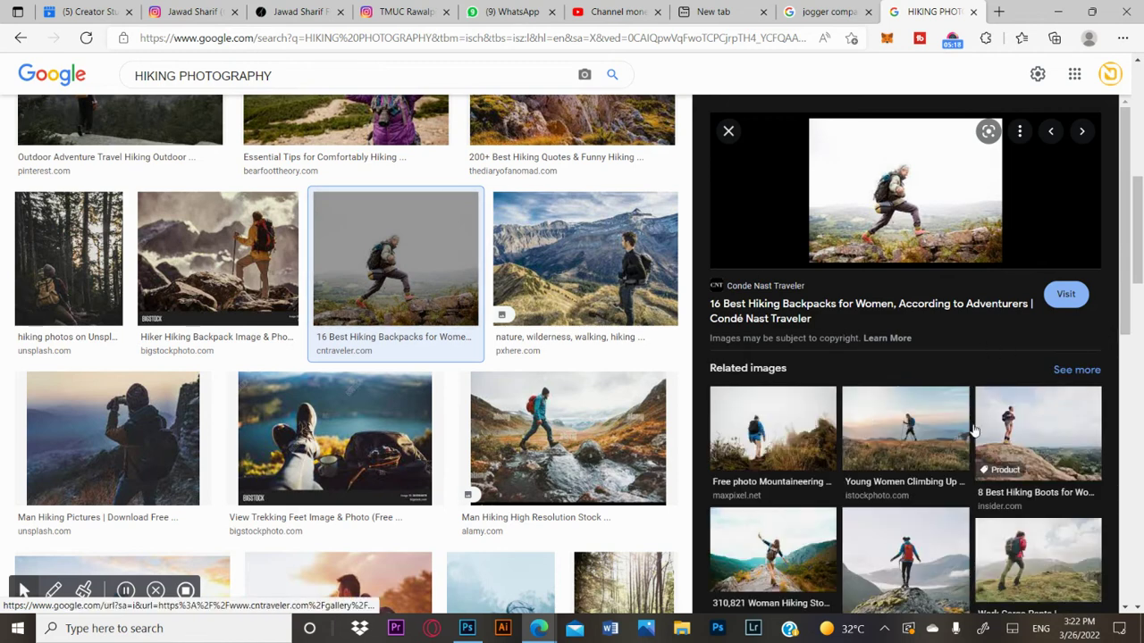
pyautogui.scroll(-5, 1140, 268)
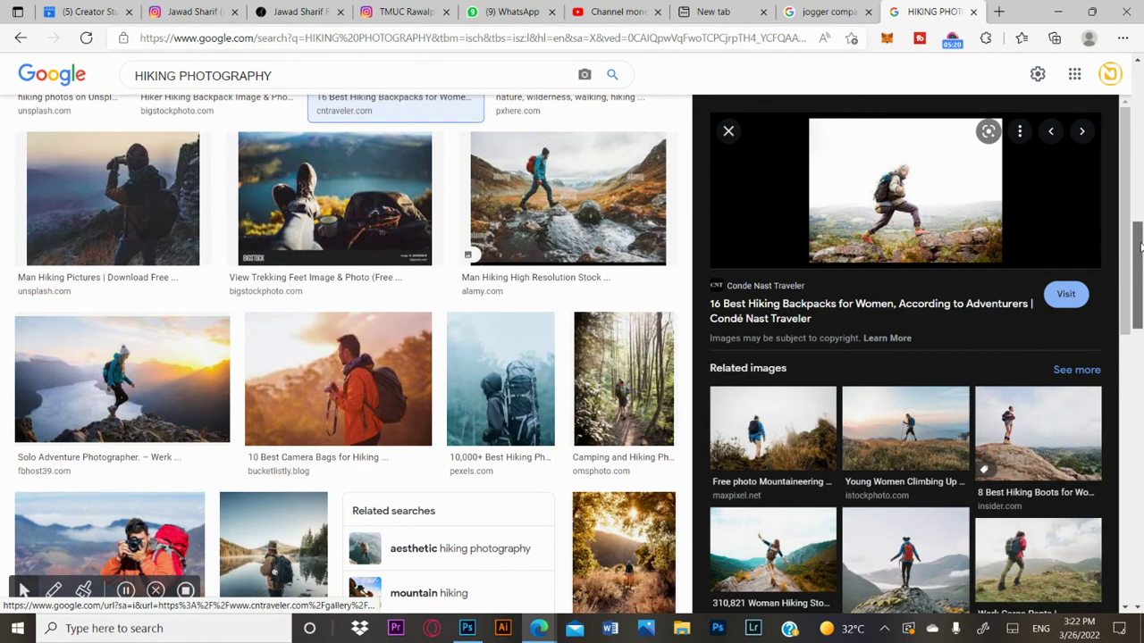
pyautogui.moveTo(1140, 304); pyautogui.dragTo(1141, 543)
# Preview the red-jacket hiker on the grassy hillside and copy the image.
pyautogui.click(1048, 546)
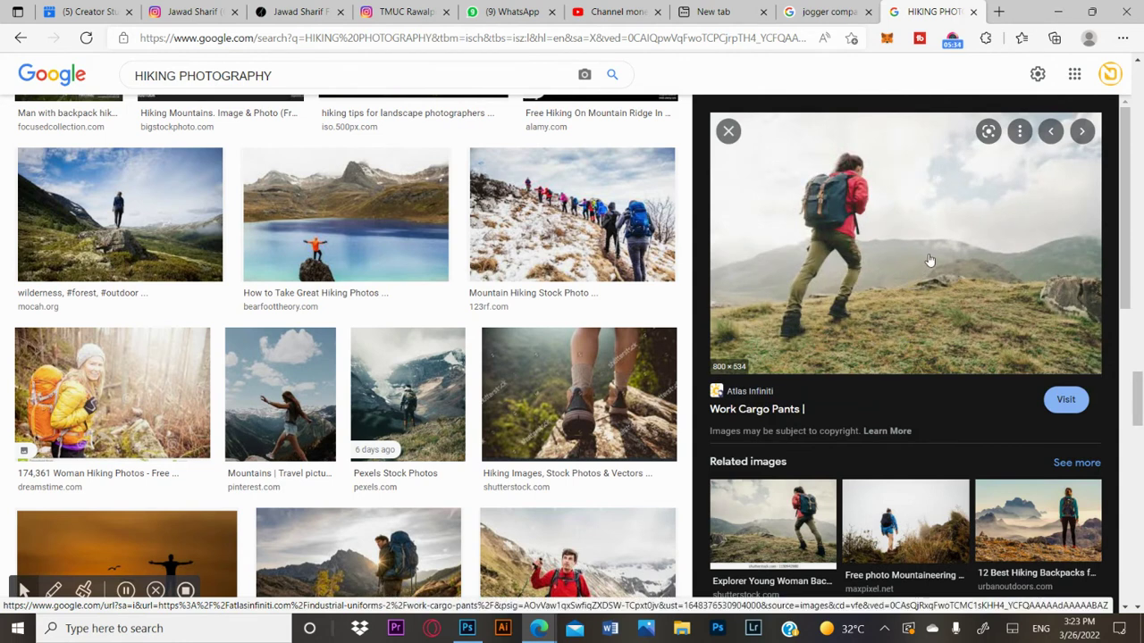
pyautogui.rightClick(921, 295)
pyautogui.click(786, 396)
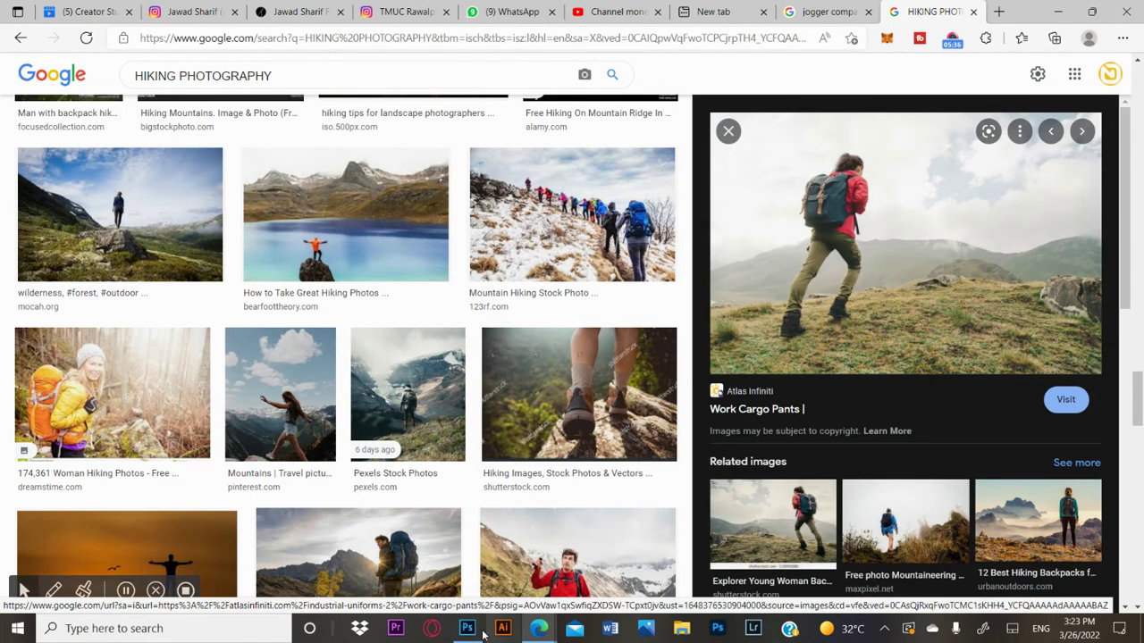
pyautogui.click(466, 628)
# Paste the hiker photo as Layer 1, scale it about 157% to full page width, and move it to the lower half.
pyautogui.hotkey('ctrl', 'v')
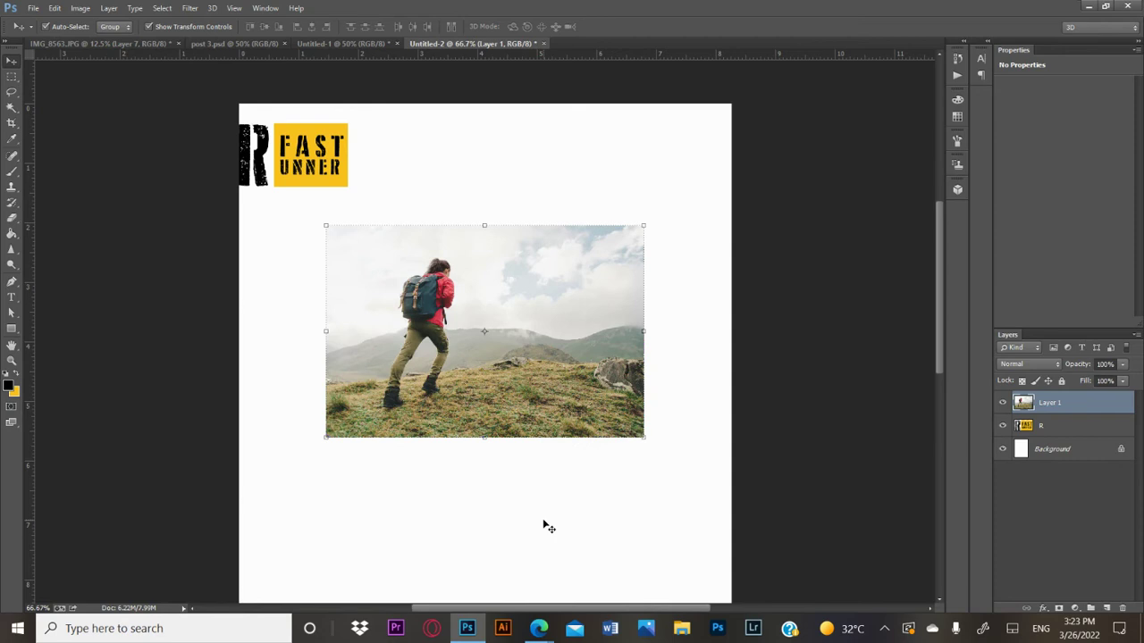
pyautogui.hotkey('ctrl', '-')
pyautogui.moveTo(601, 323); pyautogui.dragTo(606, 323)
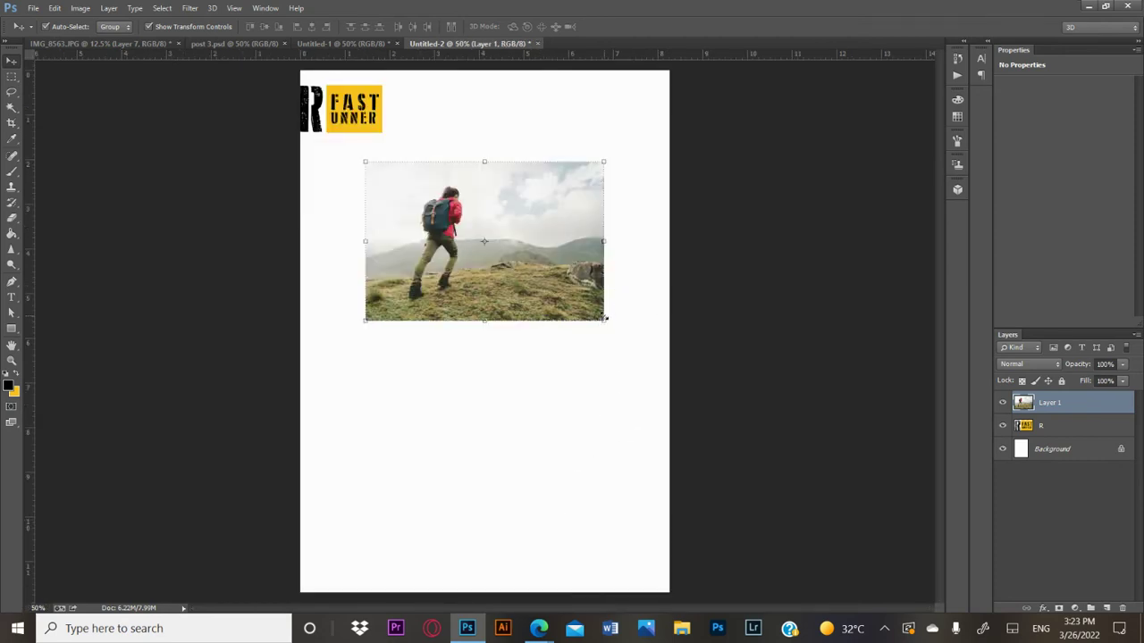
pyautogui.click(605, 319)
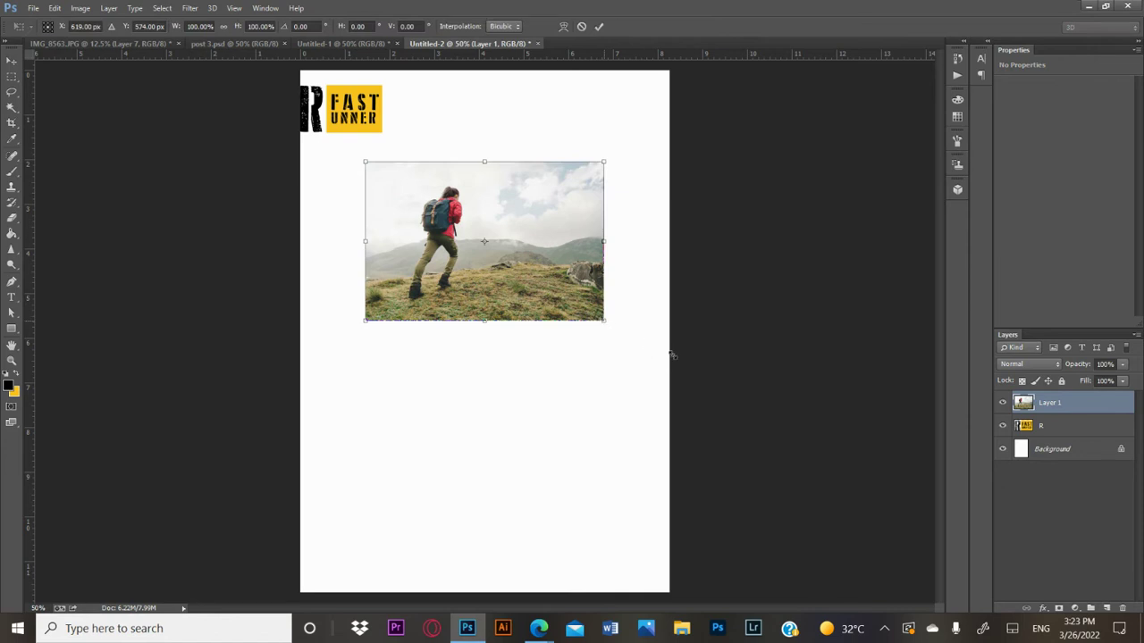
pyautogui.moveTo(604, 320); pyautogui.dragTo(669, 364)
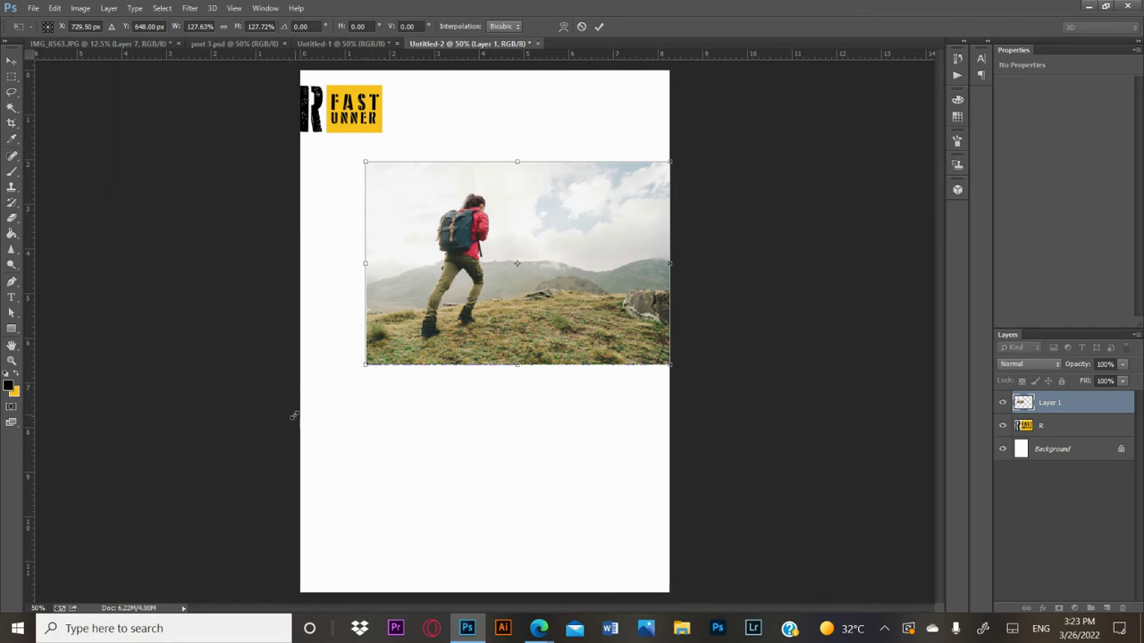
pyautogui.moveTo(294, 415); pyautogui.dragTo(294, 415)
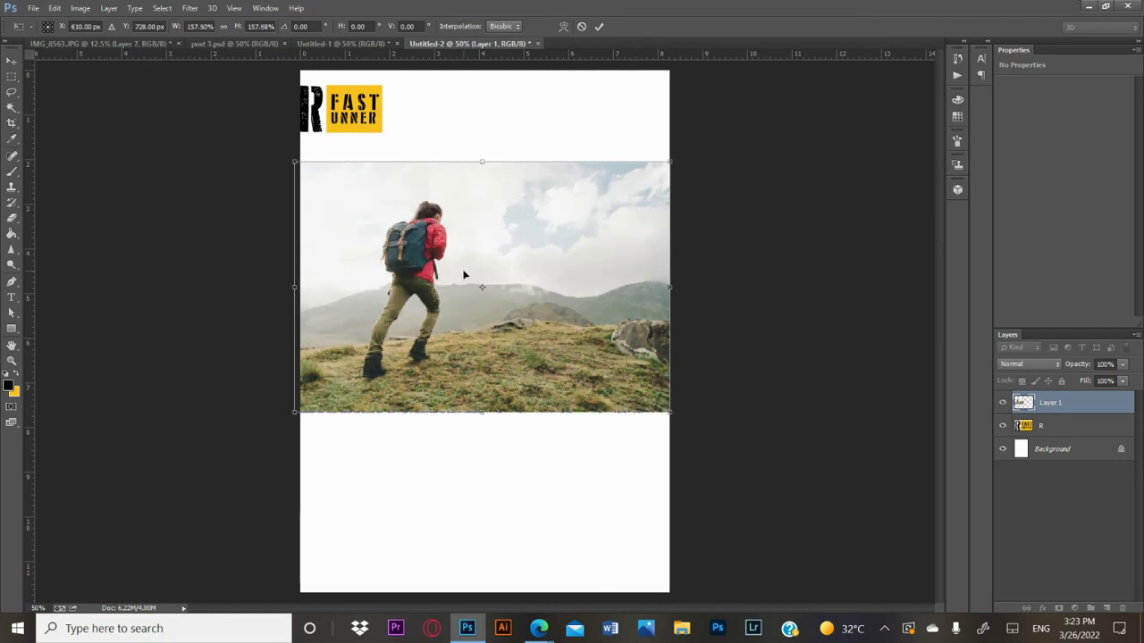
pyautogui.moveTo(528, 464); pyautogui.dragTo(497, 452)
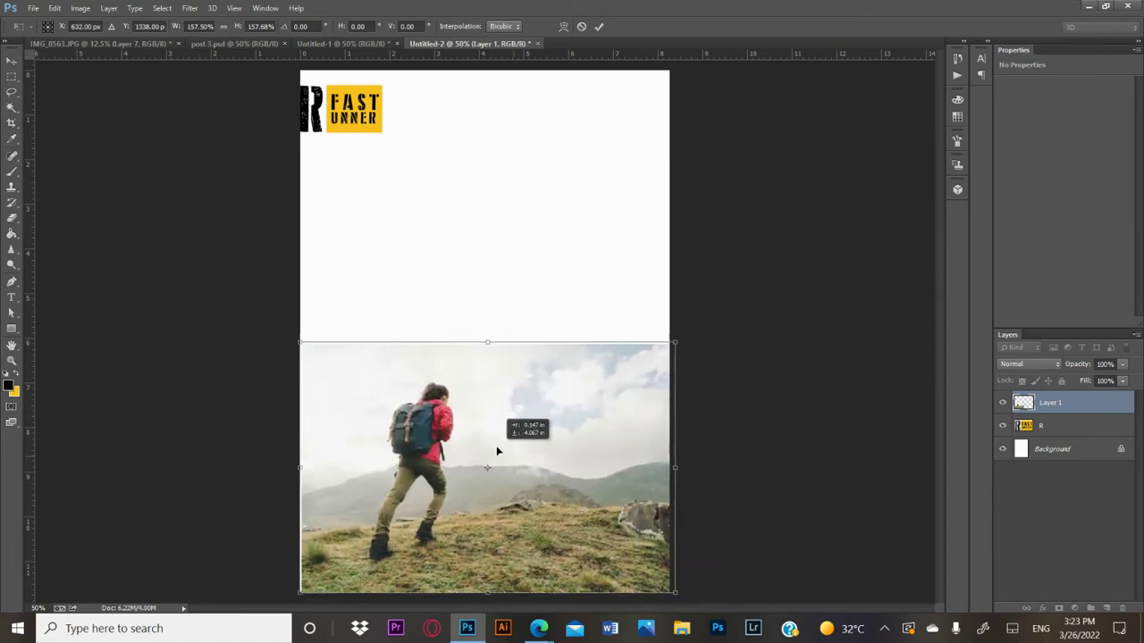
pyautogui.press('Return')
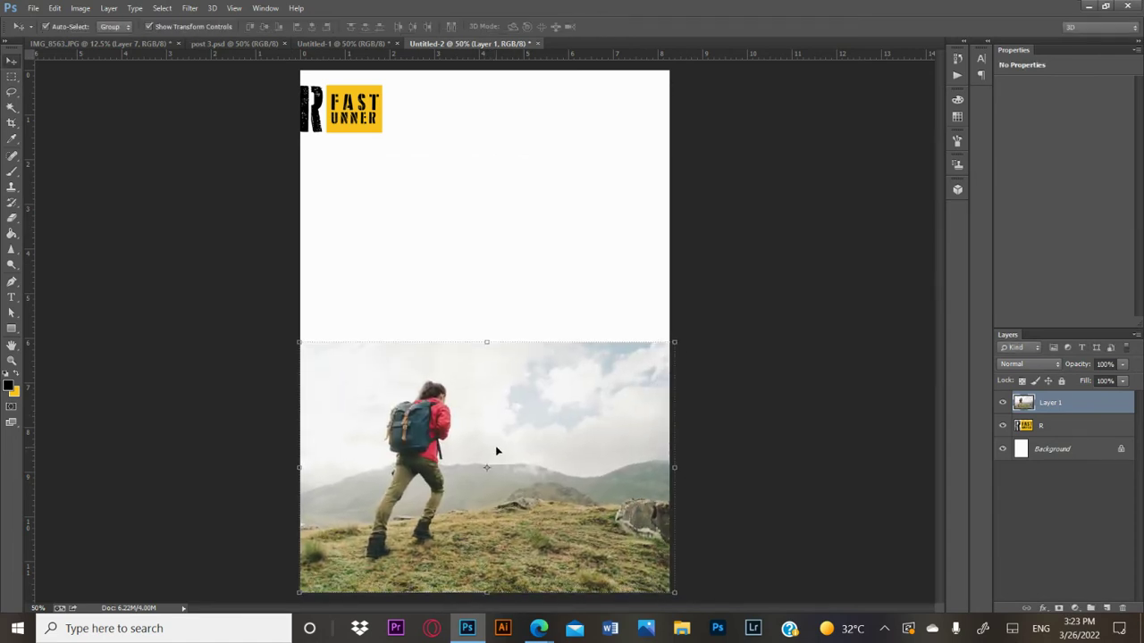
# Sample the pale sky colour from the photo and fill the white Background layer with it.
pyautogui.click(416, 489)
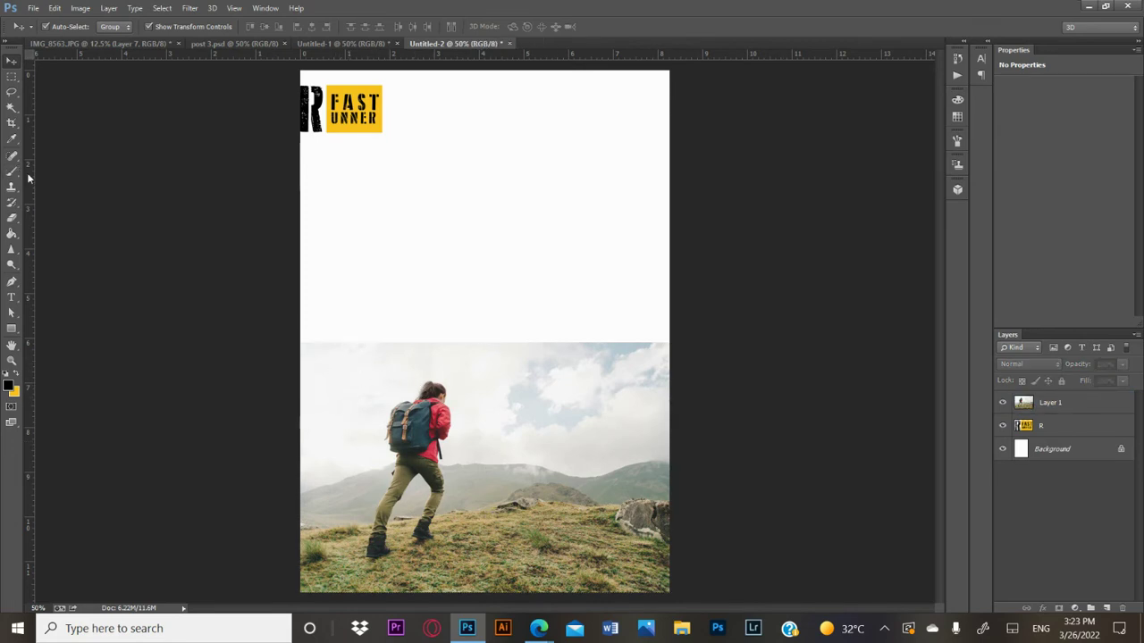
pyautogui.click(12, 139)
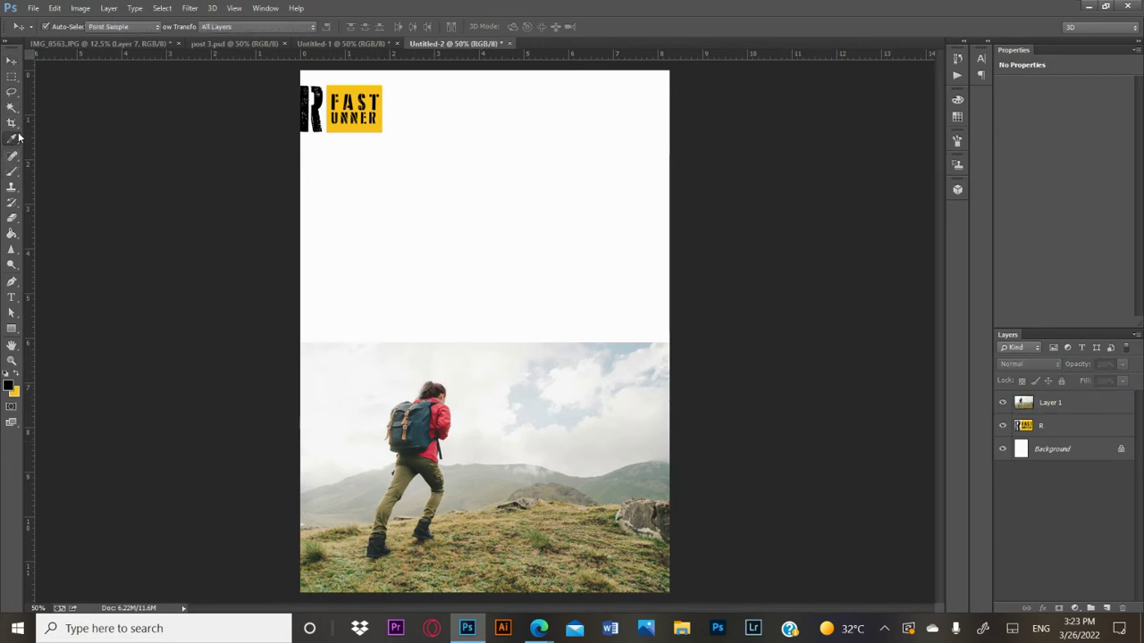
pyautogui.click(365, 364)
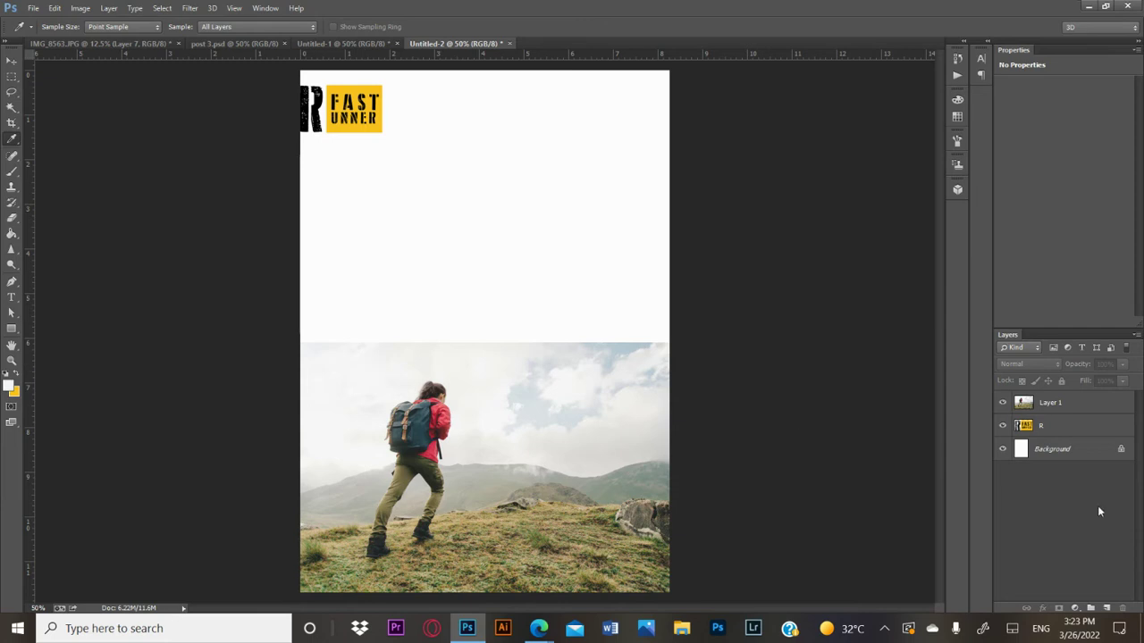
pyautogui.click(1055, 456)
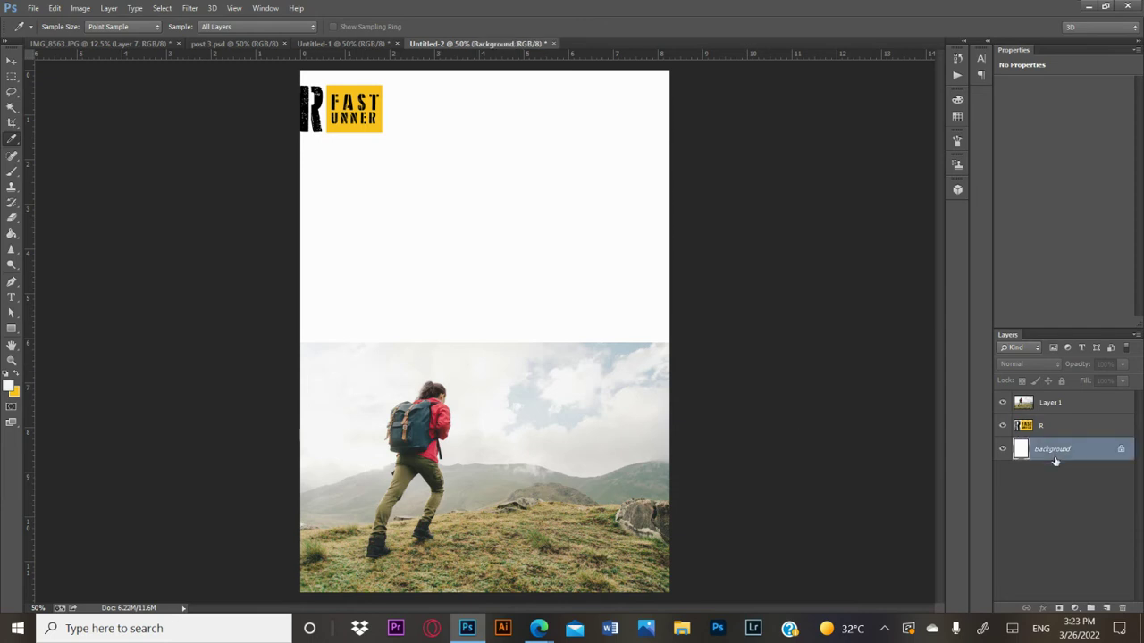
pyautogui.click(11, 234)
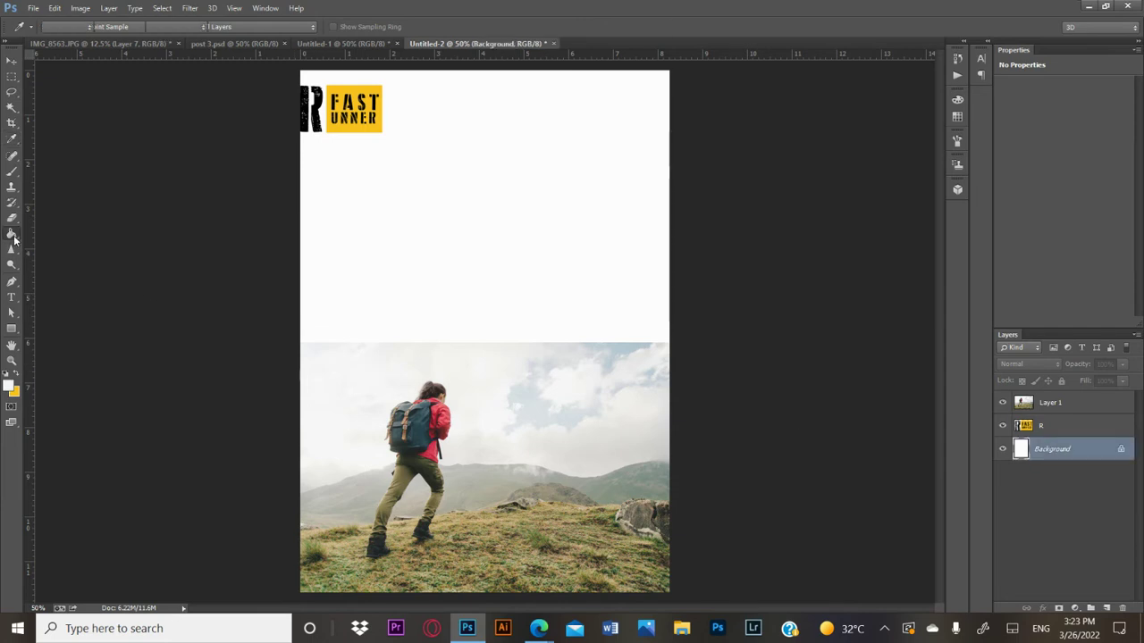
pyautogui.click(432, 205)
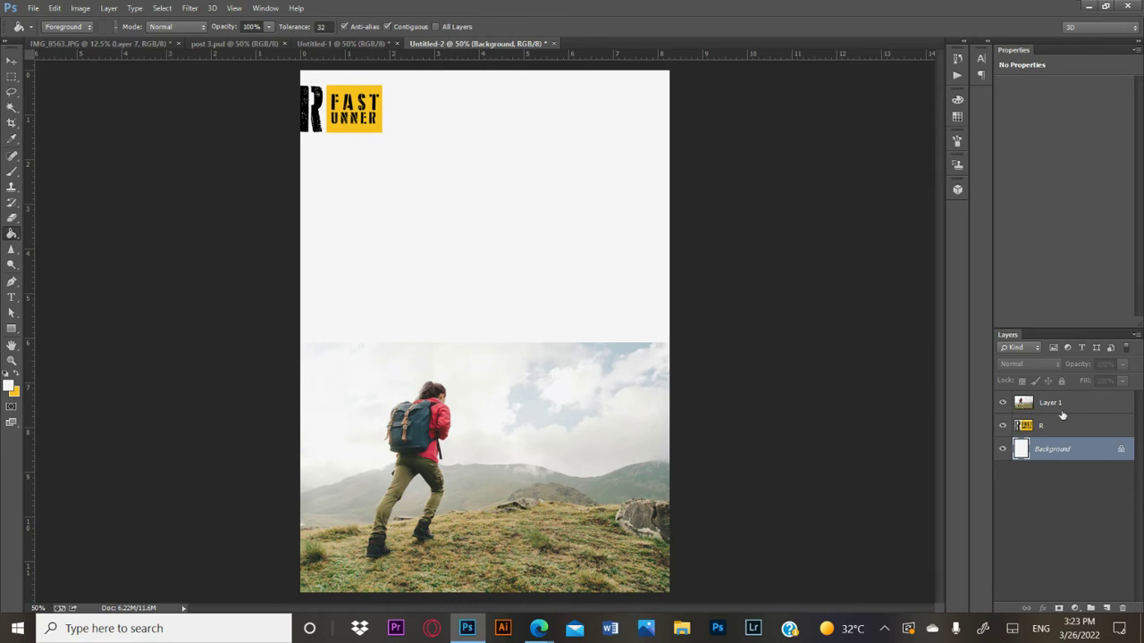
pyautogui.click(1061, 410)
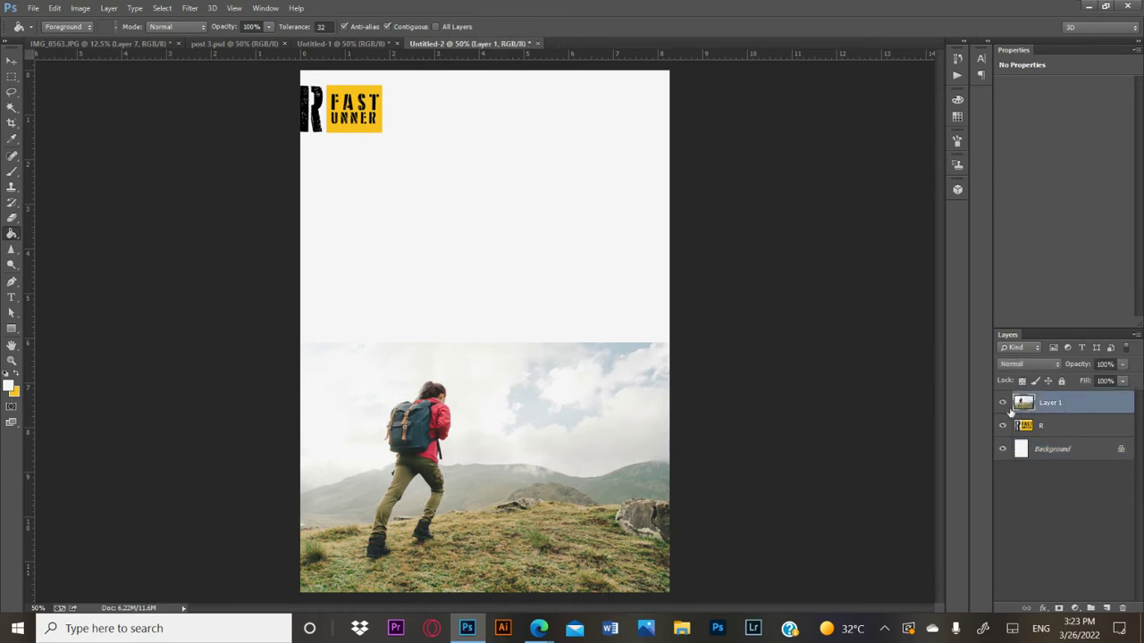
# Erase the photo's hard top edge and blue sky with a size-200 eraser at 63% opacity.
pyautogui.click(12, 218)
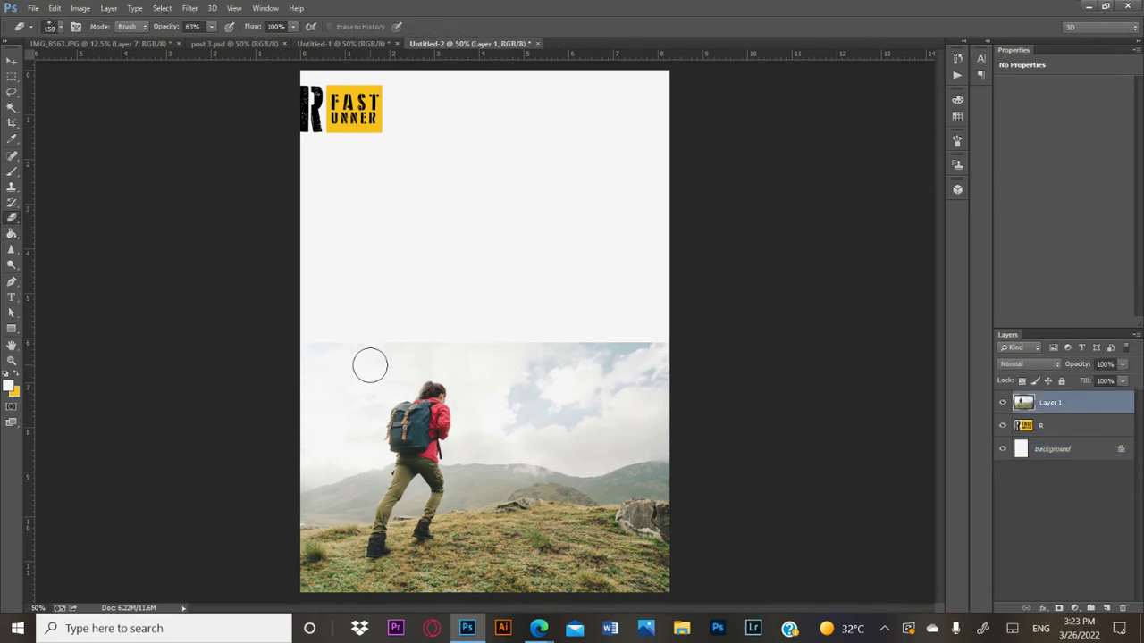
pyautogui.press(']')
pyautogui.press(']')
pyautogui.moveTo(320, 347)
pyautogui.mouseDown()
pyautogui.moveTo(582, 345)
pyautogui.moveTo(616, 330)
pyautogui.moveTo(610, 339)
pyautogui.mouseUp()
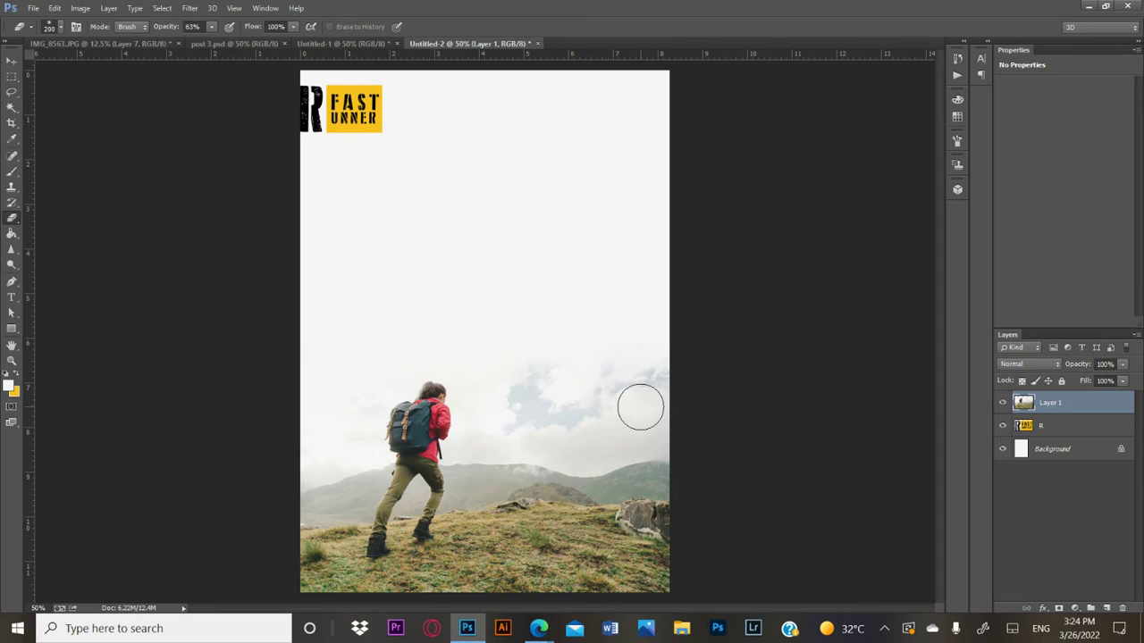
pyautogui.moveTo(651, 343); pyautogui.dragTo(535, 394)
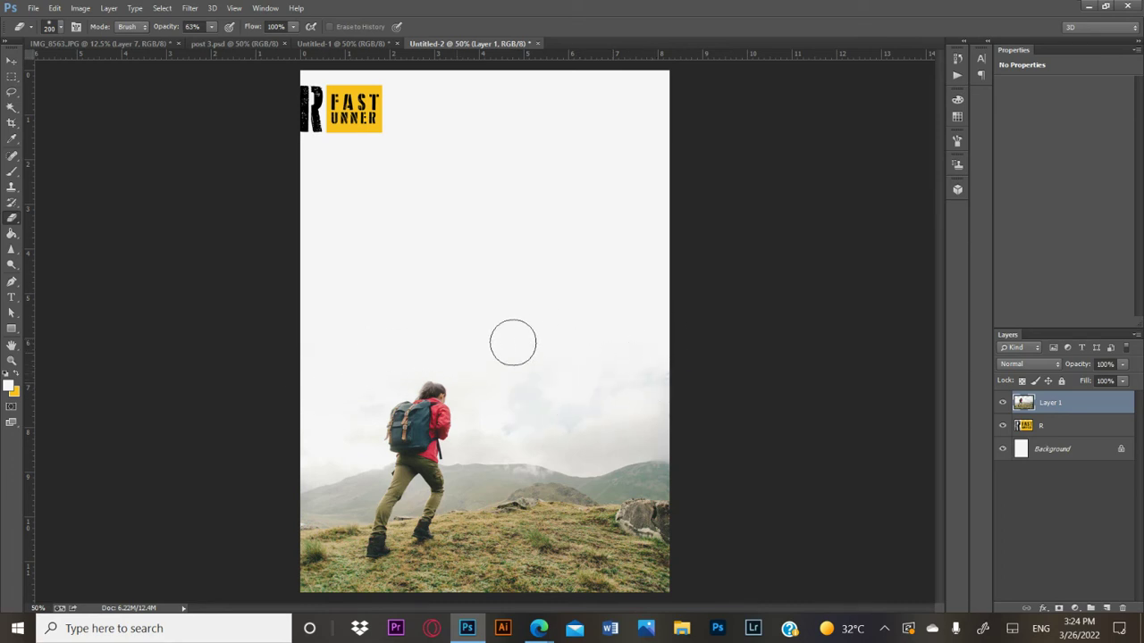
pyautogui.moveTo(669, 401)
pyautogui.mouseDown()
pyautogui.moveTo(670, 340)
pyautogui.moveTo(669, 362)
pyautogui.mouseUp()
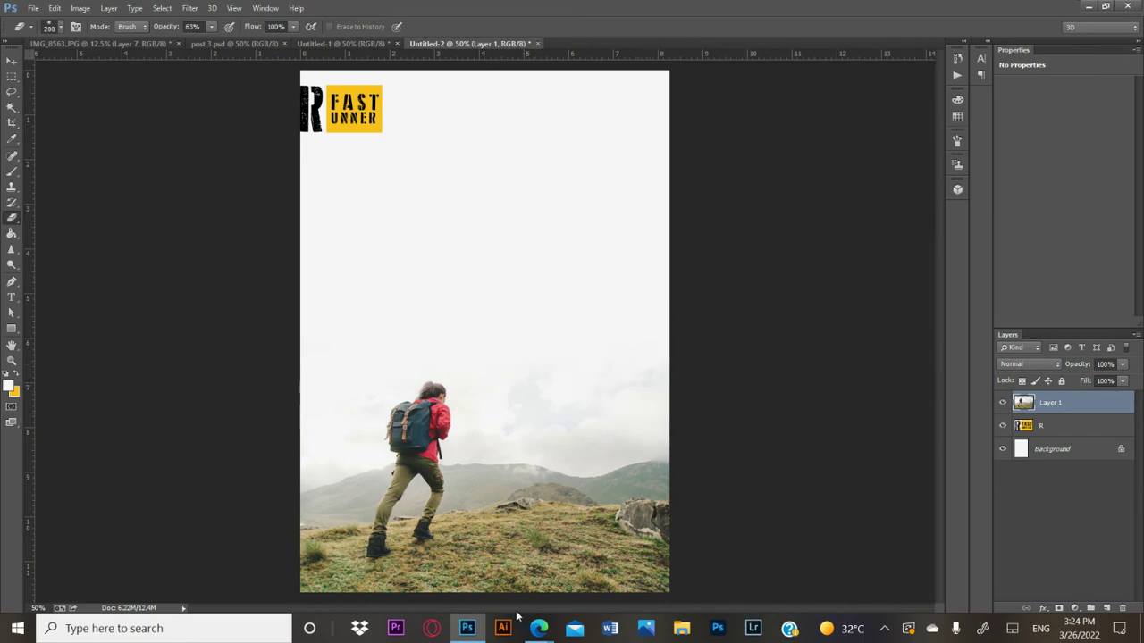
# Search Google Images for 'jogger png', then refine it to 'jogger shoe png'.
pyautogui.moveTo(539, 628)
pyautogui.click(479, 597)
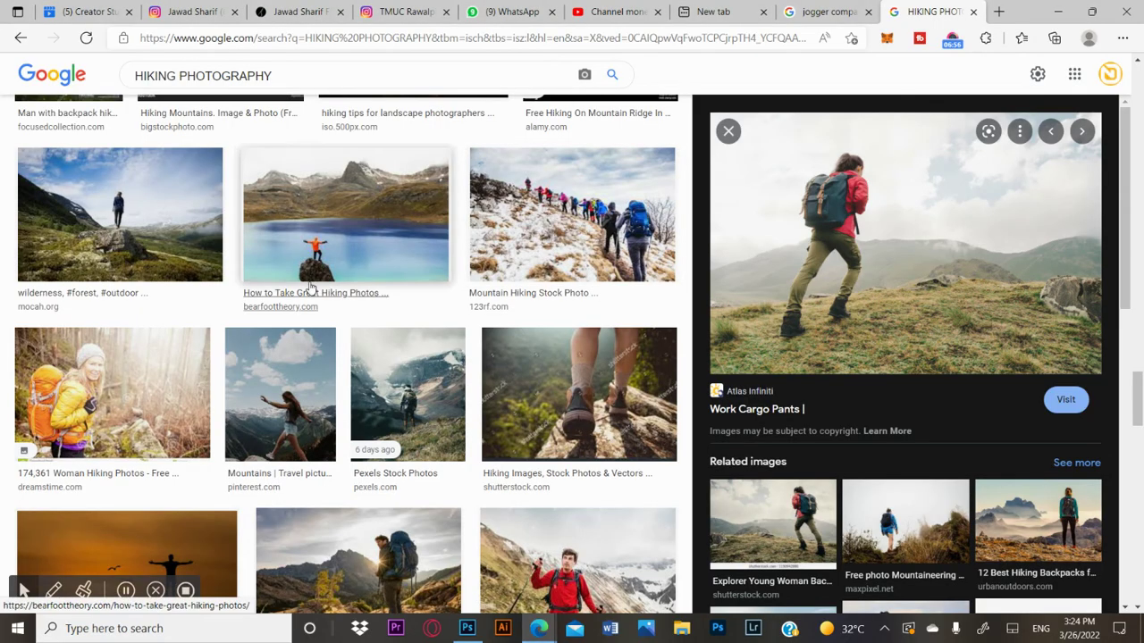
pyautogui.tripleClick(309, 76)
pyautogui.write('jogger png')
pyautogui.press('Return')
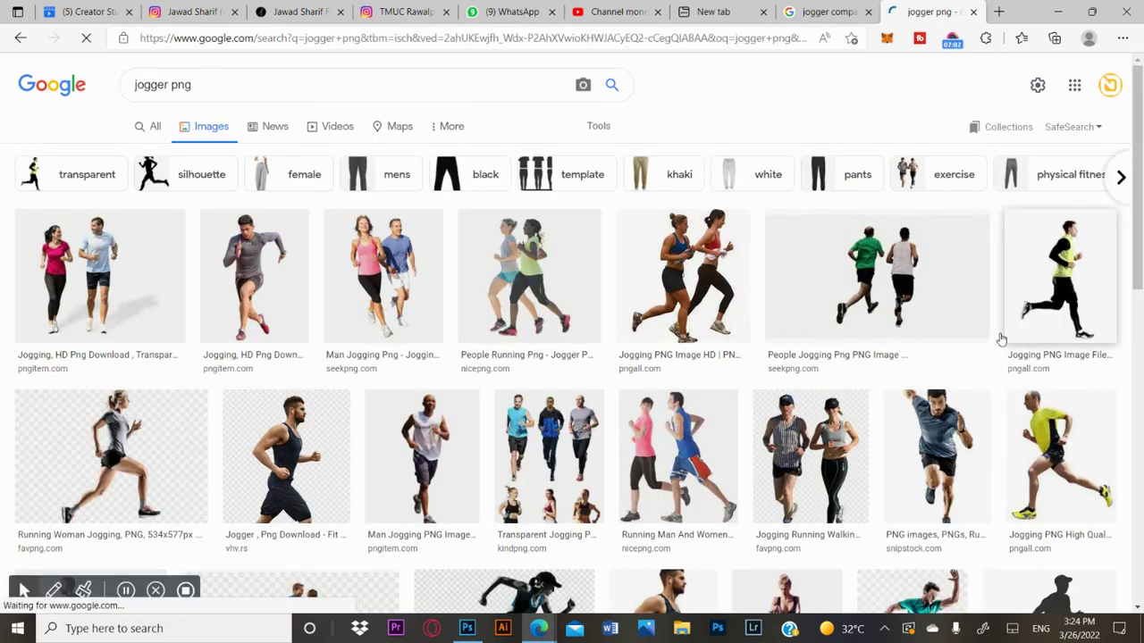
pyautogui.click(172, 85)
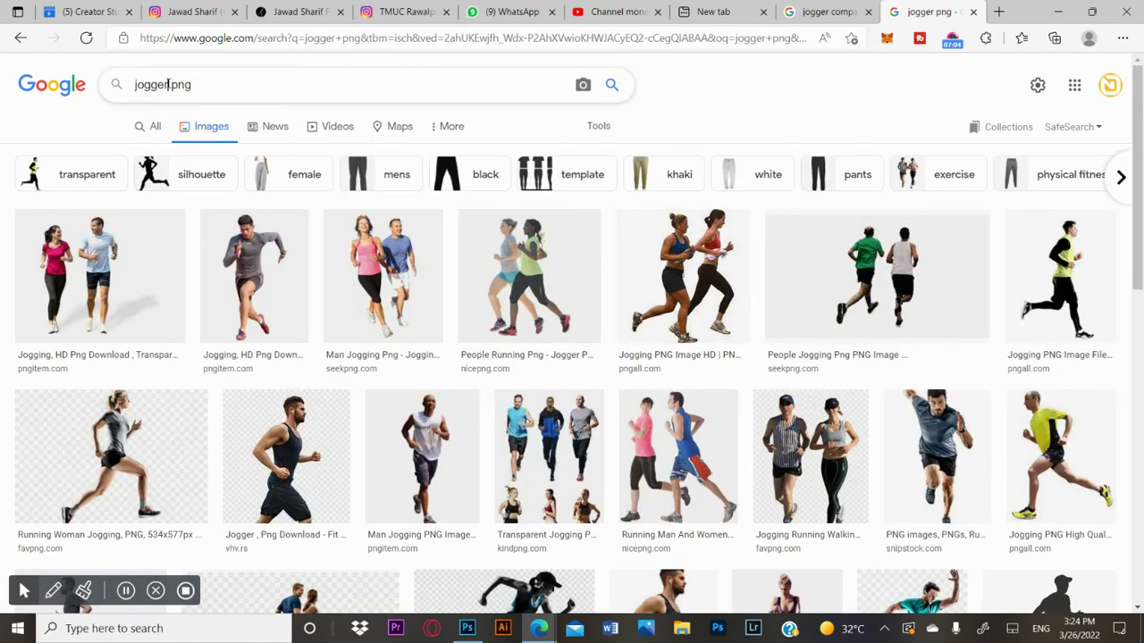
pyautogui.write('shoe')
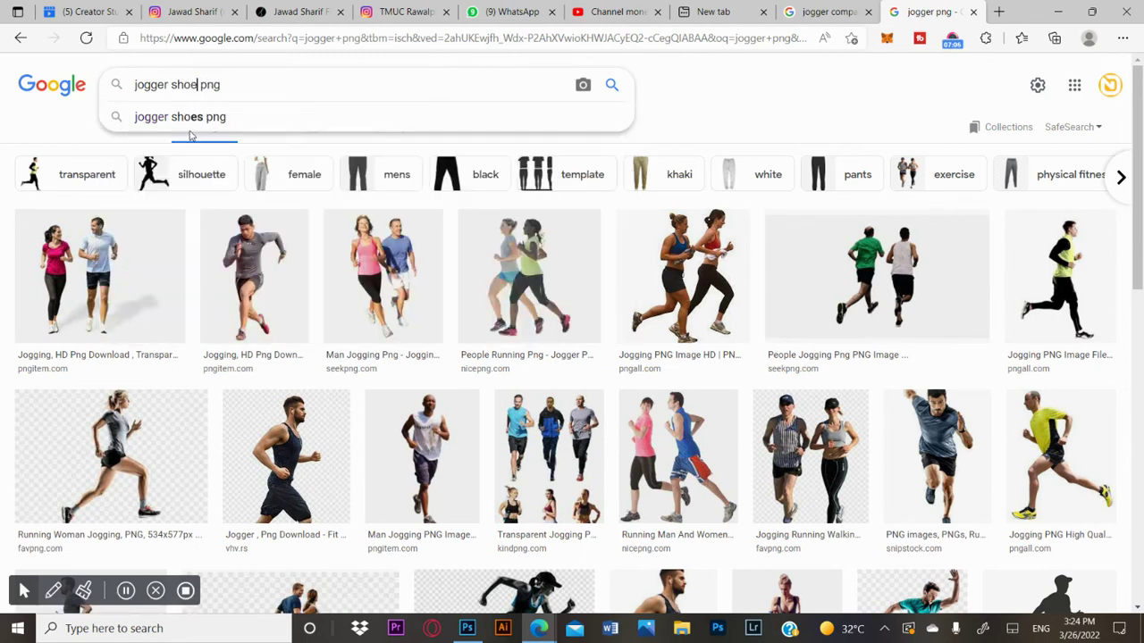
pyautogui.press('Return')
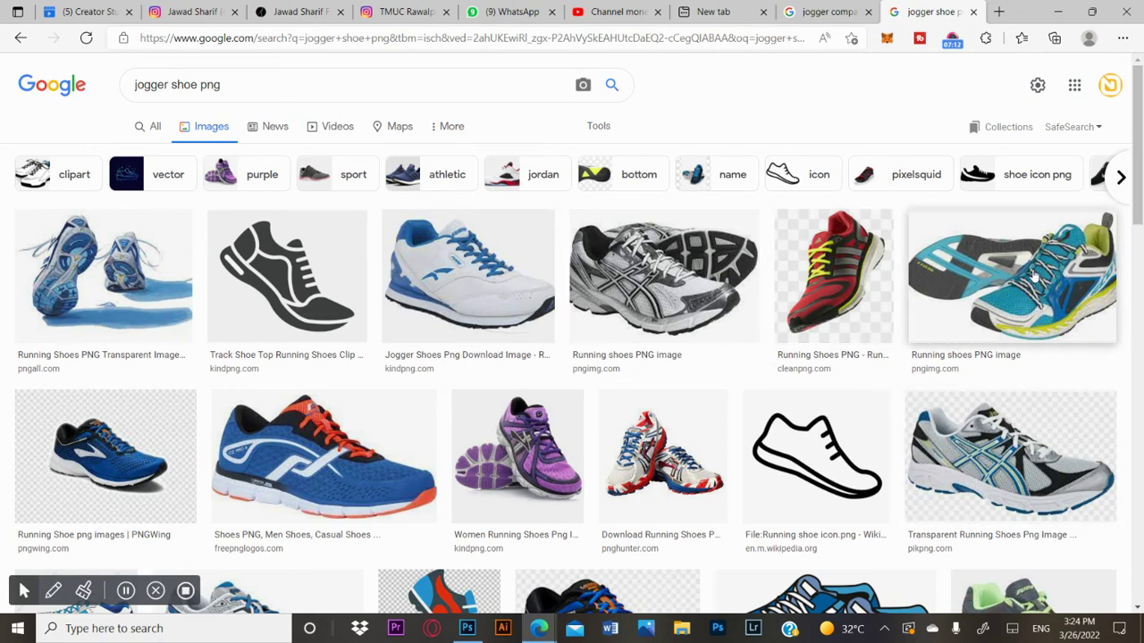
# Browse the shoe results, previewing the PixelSquid running shoes and several Nike sneaker images.
pyautogui.scroll(-2, 1140, 185)
pyautogui.moveTo(1141, 185); pyautogui.dragTo(1141, 291)
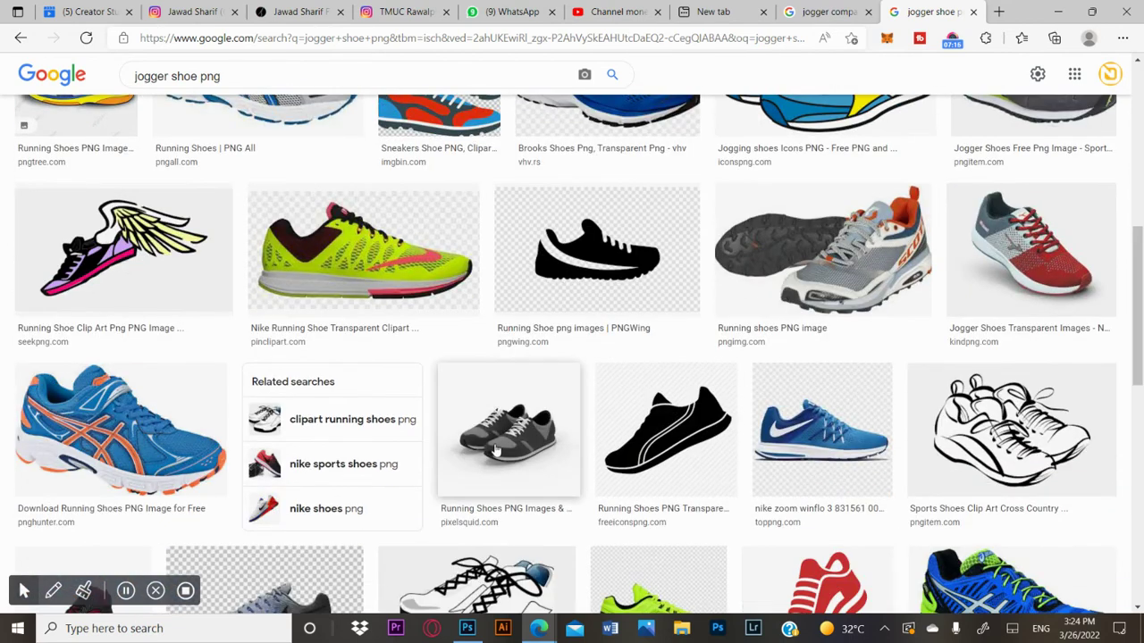
pyautogui.click(486, 451)
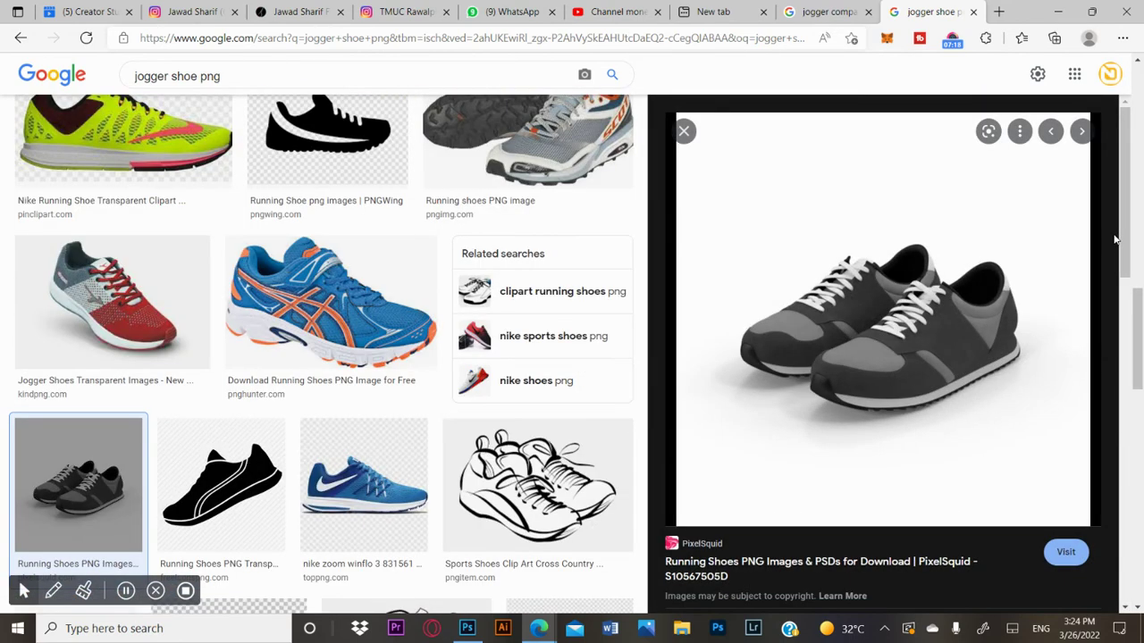
pyautogui.moveTo(1123, 215); pyautogui.dragTo(1117, 353)
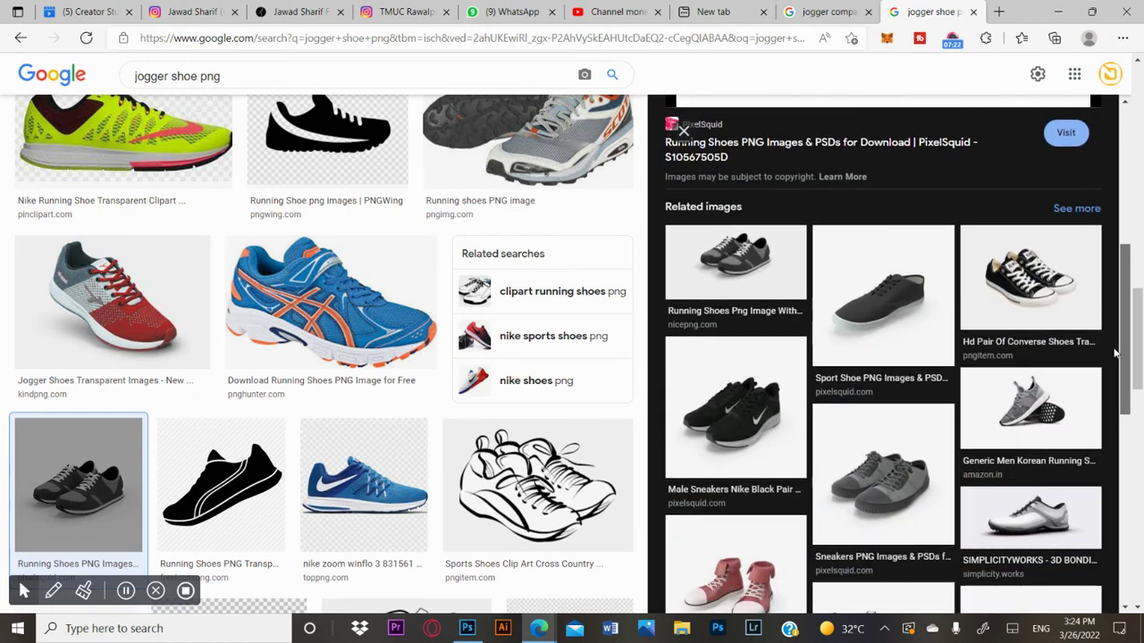
pyautogui.click(710, 399)
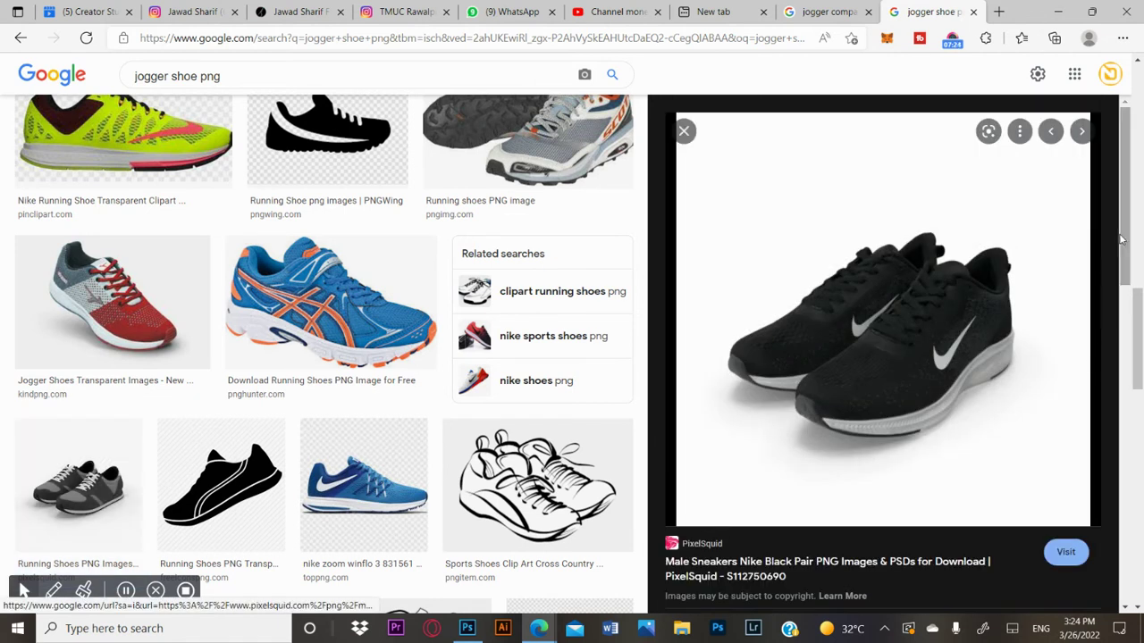
pyautogui.moveTo(1124, 240); pyautogui.dragTo(1119, 442)
pyautogui.click(1057, 435)
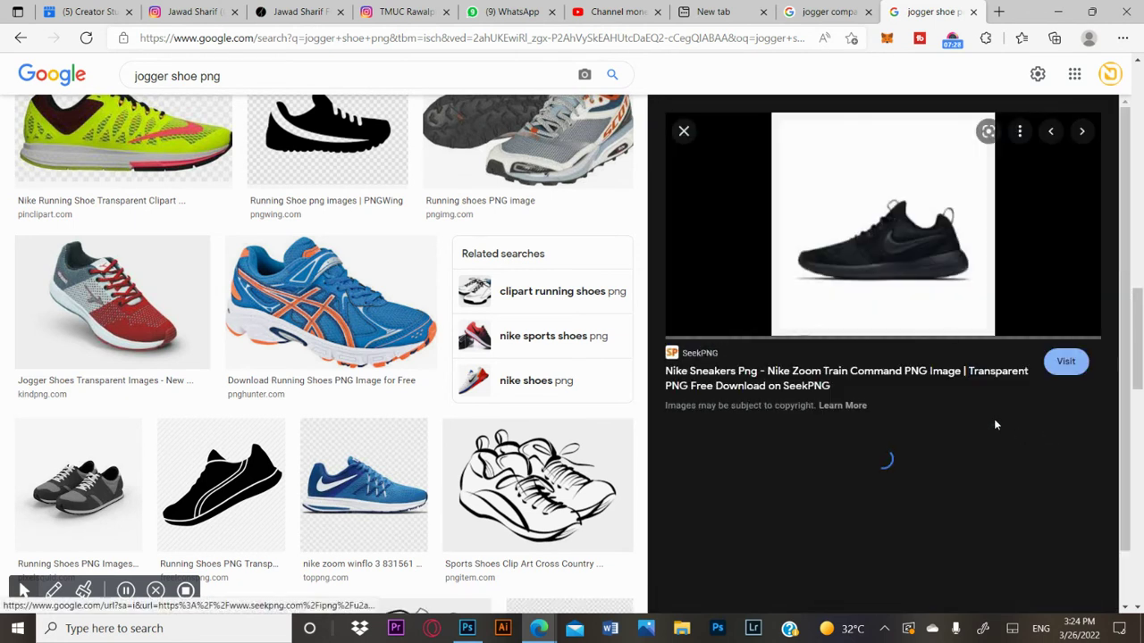
pyautogui.click(1057, 533)
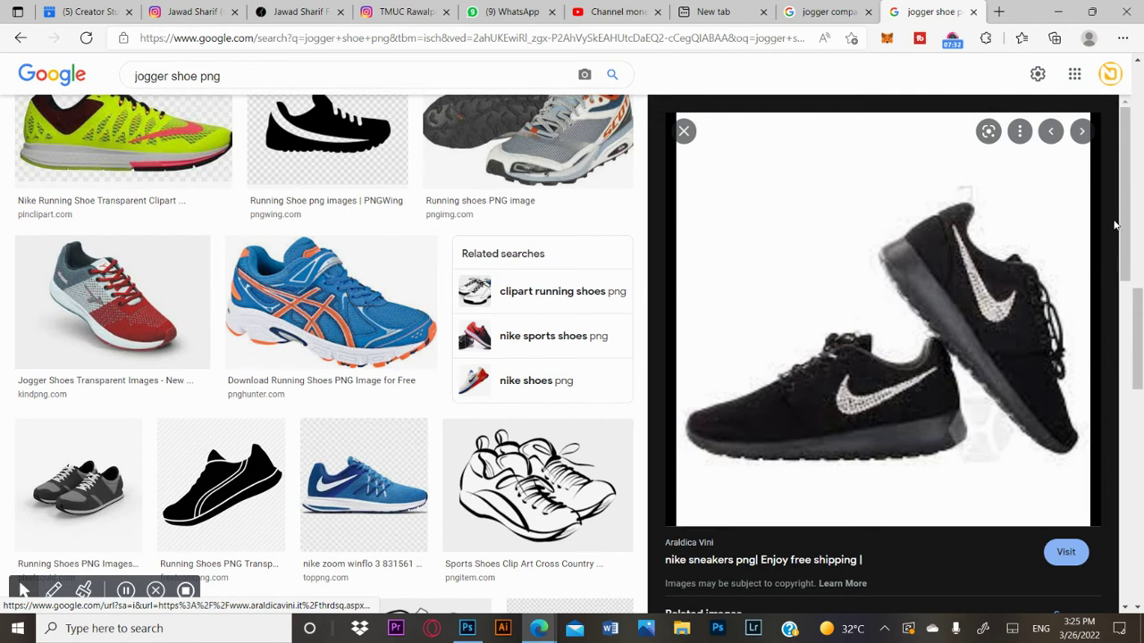
pyautogui.moveTo(1118, 224); pyautogui.dragTo(1119, 295)
pyautogui.scroll(-1, 1119, 295)
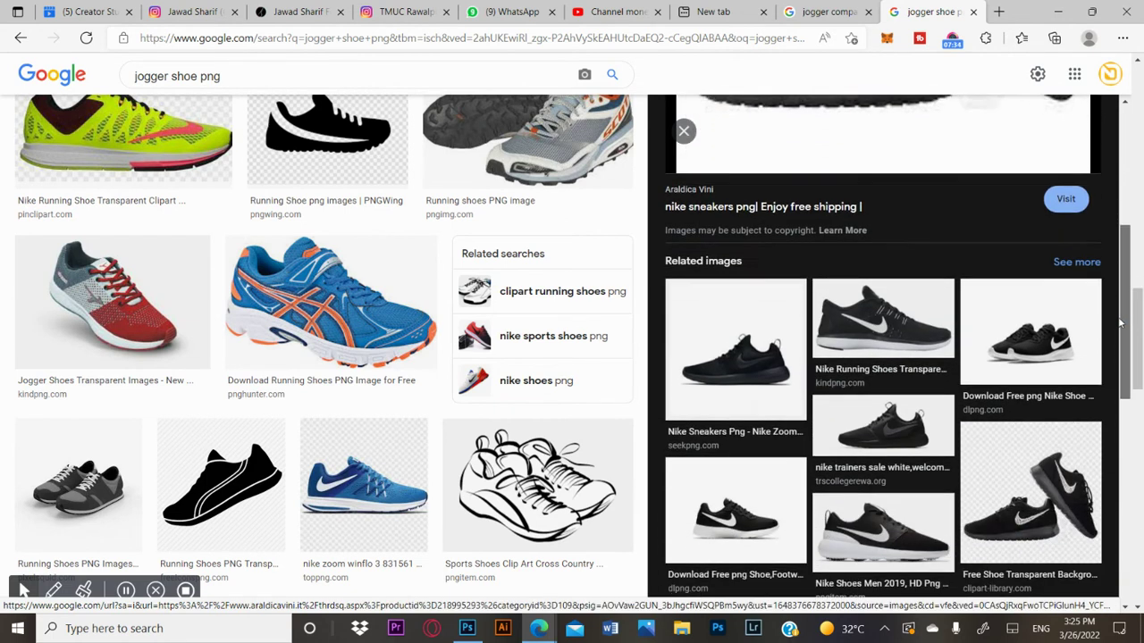
# Save the black-and-white Nike shoe PNG to Videos as 6746563_preview and view that folder in File Explorer.
pyautogui.click(1037, 330)
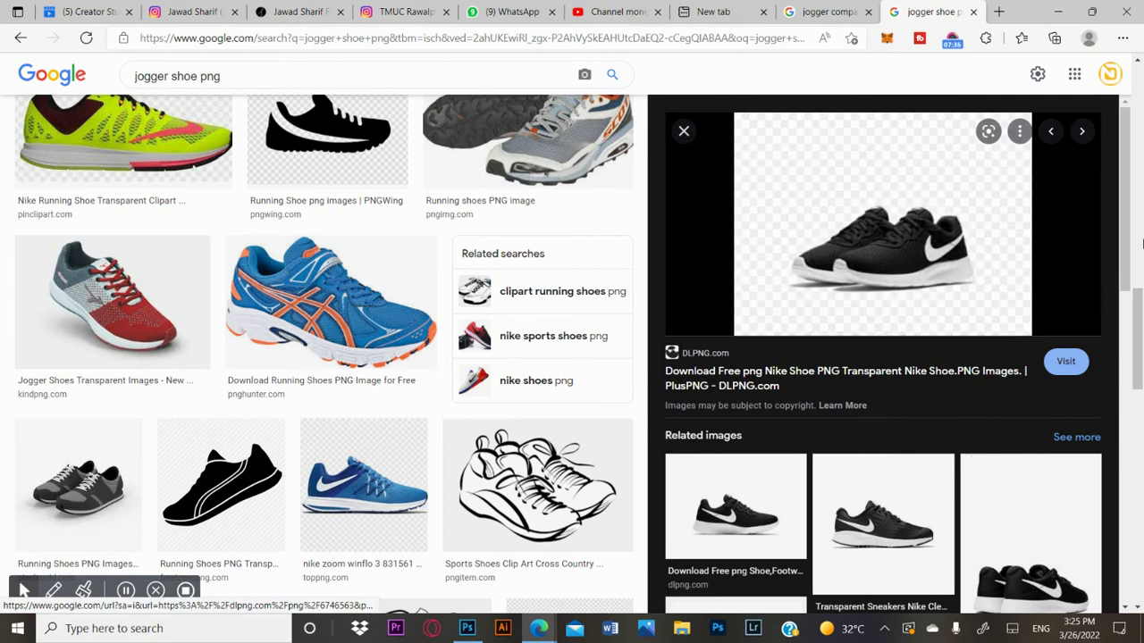
pyautogui.rightClick(921, 292)
pyautogui.click(736, 371)
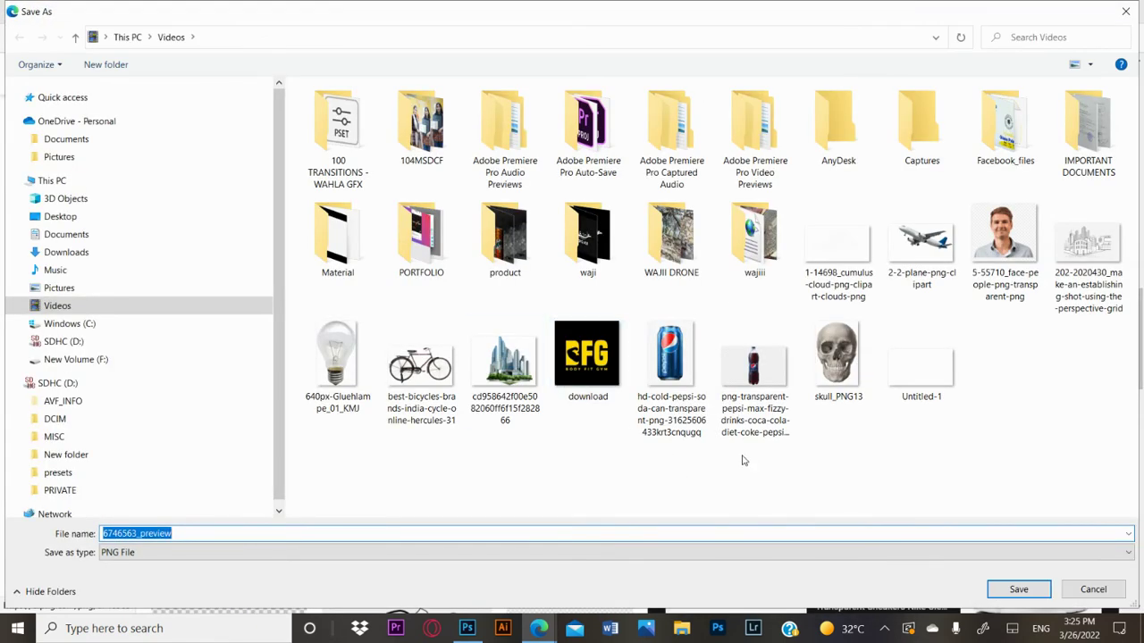
pyautogui.click(1019, 589)
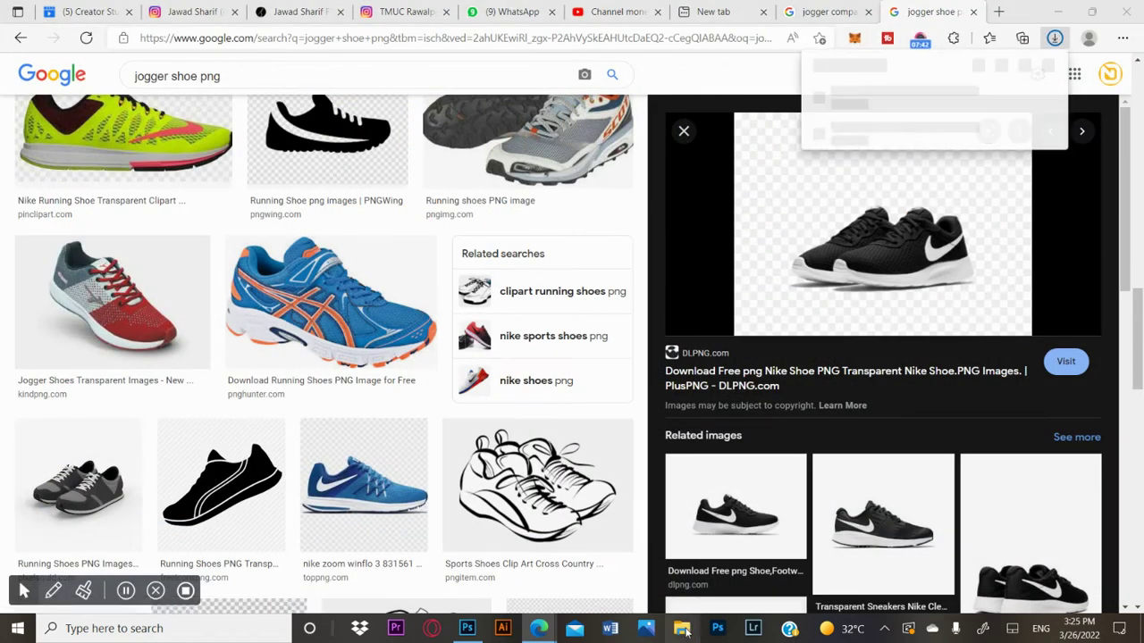
pyautogui.press('super+e')
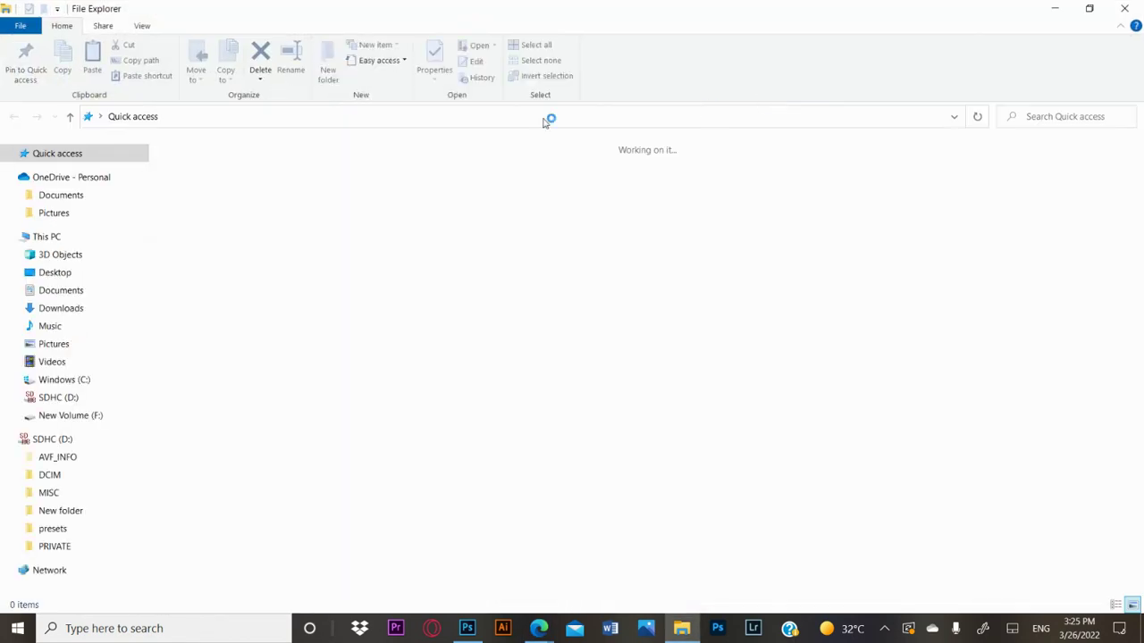
pyautogui.click(46, 346)
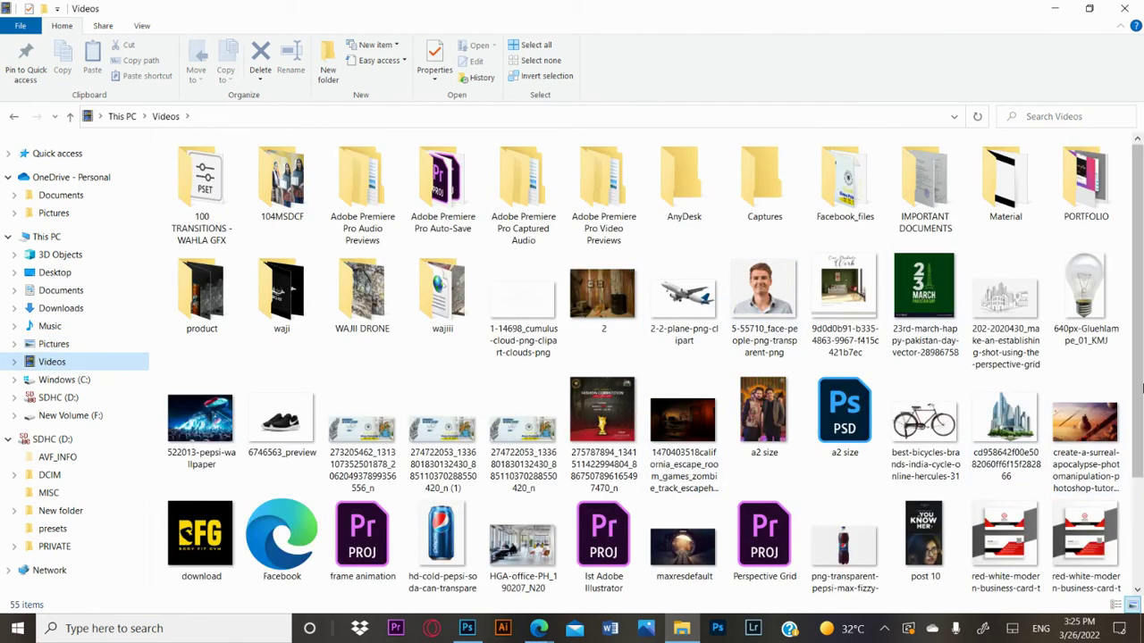
# Drag 6746563_preview from the Videos folder onto the poster and place it above the hiker.
pyautogui.click(288, 453)
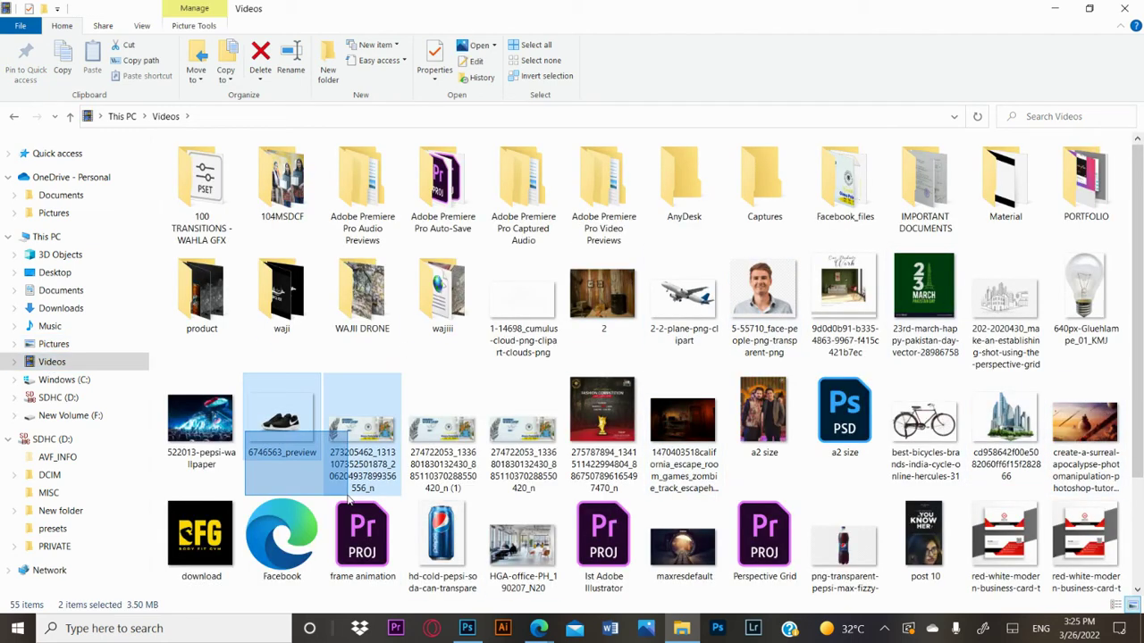
pyautogui.moveTo(287, 453)
pyautogui.mouseDown()
pyautogui.moveTo(474, 616)
pyautogui.moveTo(544, 289)
pyautogui.mouseUp()
pyautogui.press('Return')
pyautogui.press('e')
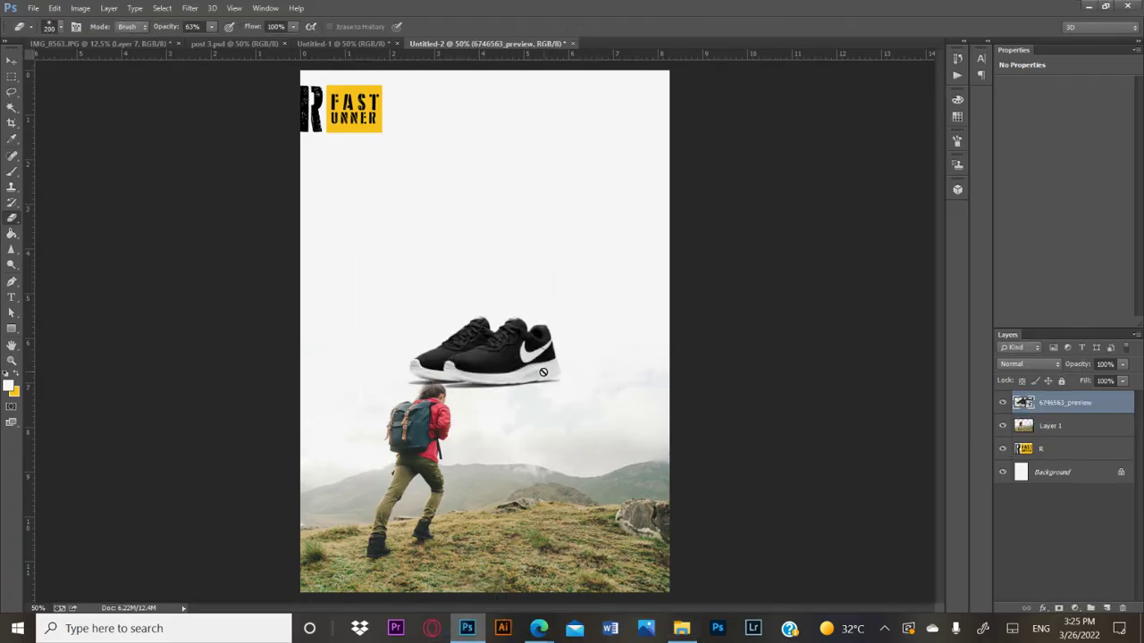
# Scale the Nike shoe up to about 149%.
pyautogui.click(12, 60)
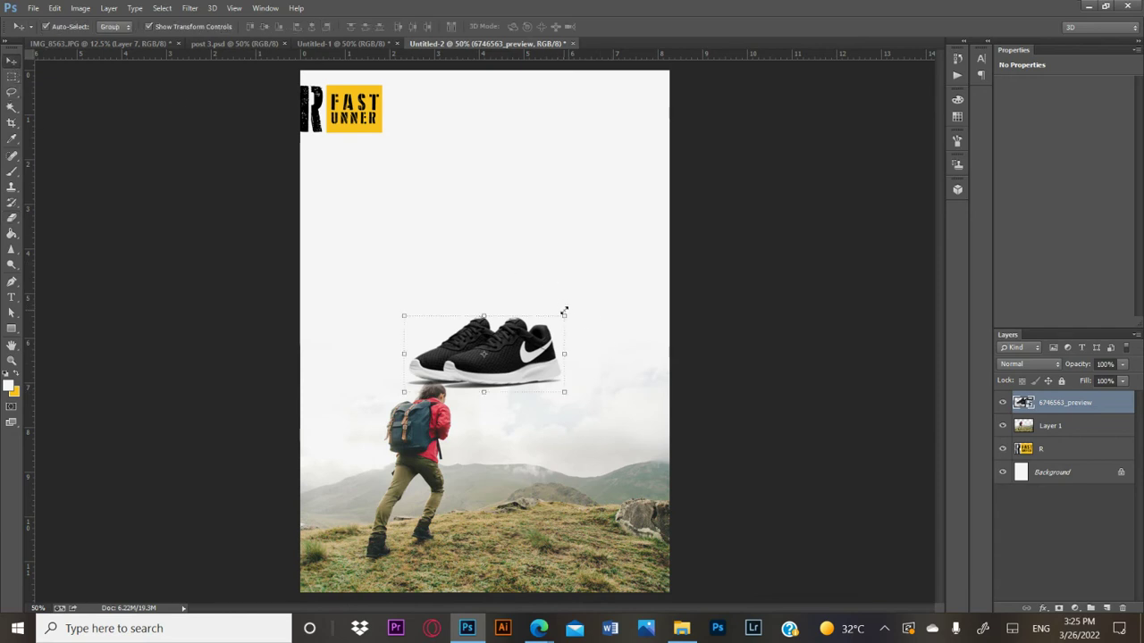
pyautogui.click(564, 315)
pyautogui.moveTo(565, 316)
pyautogui.mouseDown()
pyautogui.moveTo(610, 239)
pyautogui.moveTo(744, 166)
pyautogui.mouseUp()
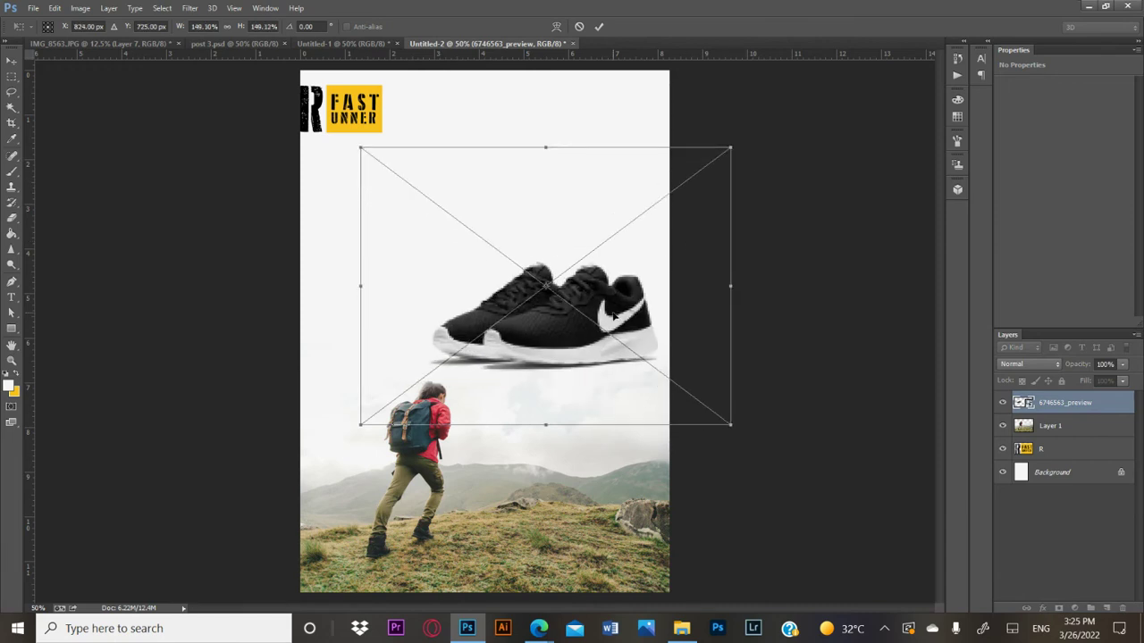
pyautogui.moveTo(614, 314); pyautogui.dragTo(610, 134)
pyautogui.press('Return')
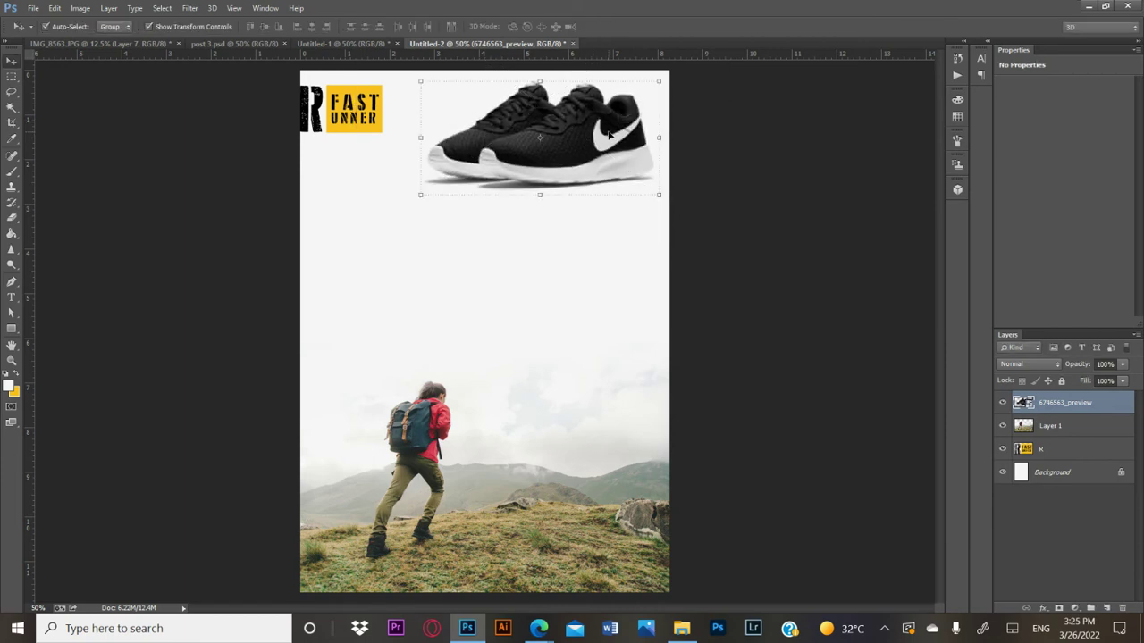
# Move the shoe to the middle of the poster, nudged slightly lower toward the hiker.
pyautogui.click(750, 223)
pyautogui.click(596, 169)
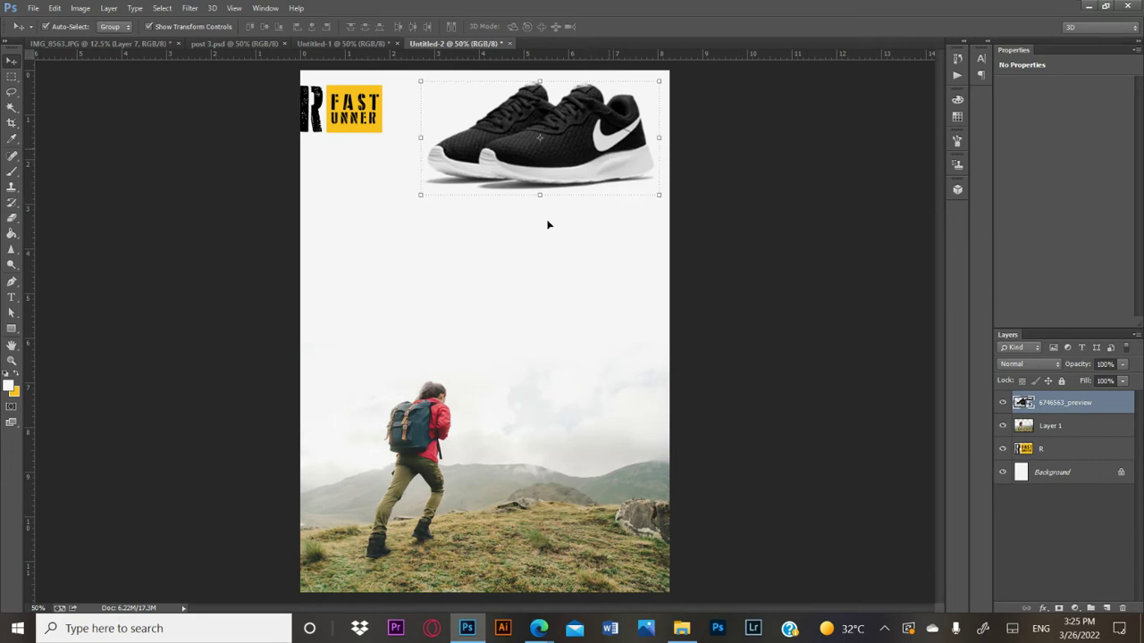
pyautogui.moveTo(611, 157); pyautogui.dragTo(561, 284)
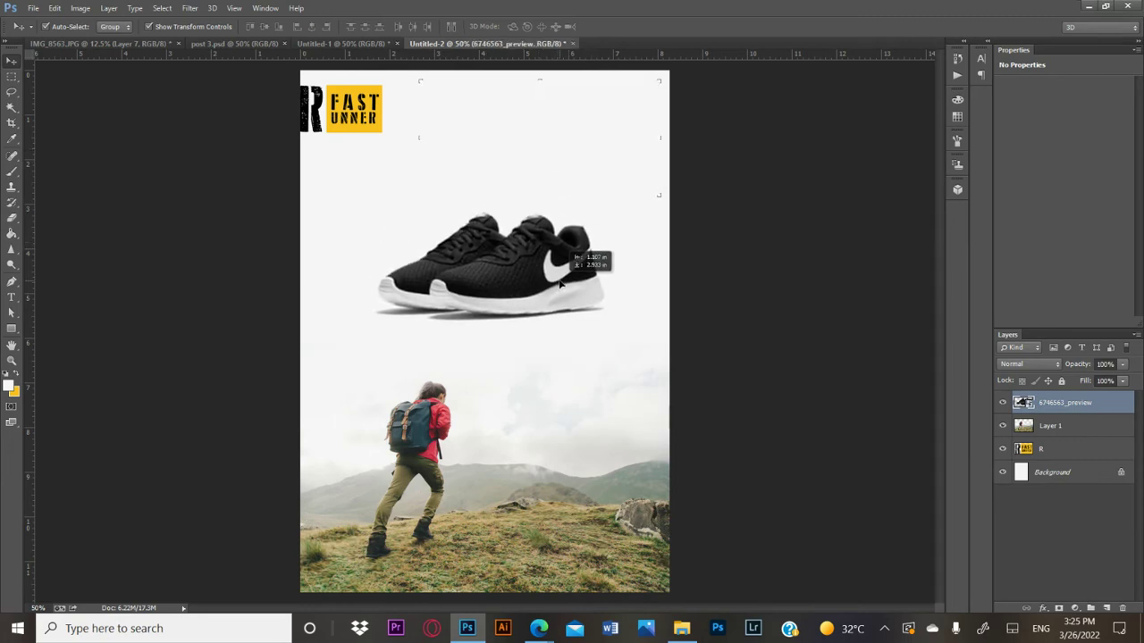
pyautogui.moveTo(560, 284); pyautogui.dragTo(563, 302)
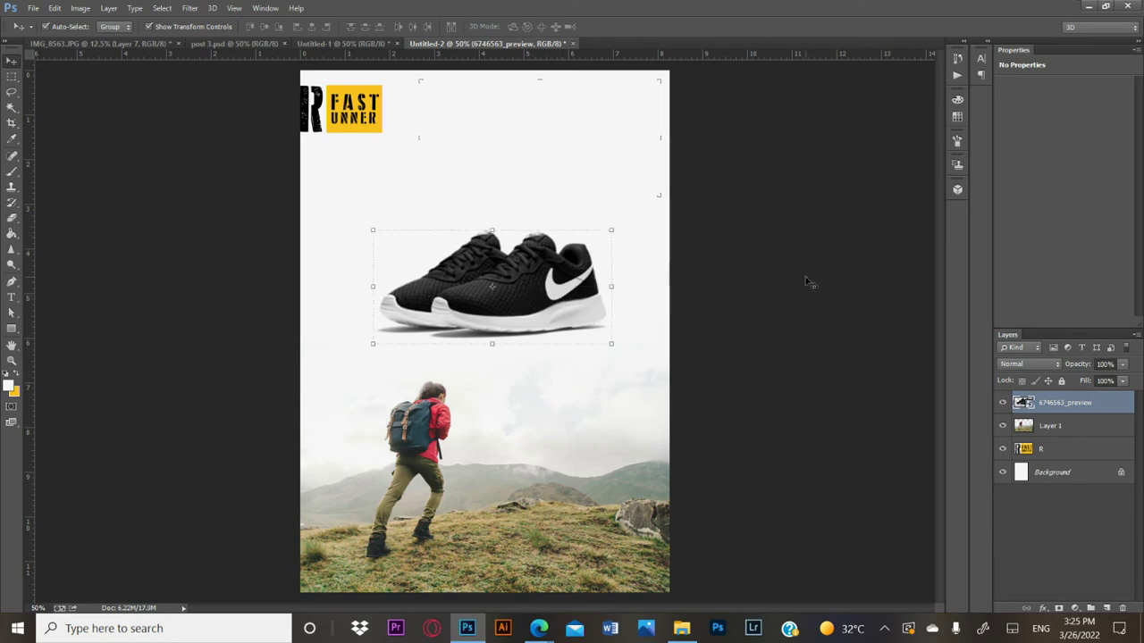
pyautogui.click(790, 337)
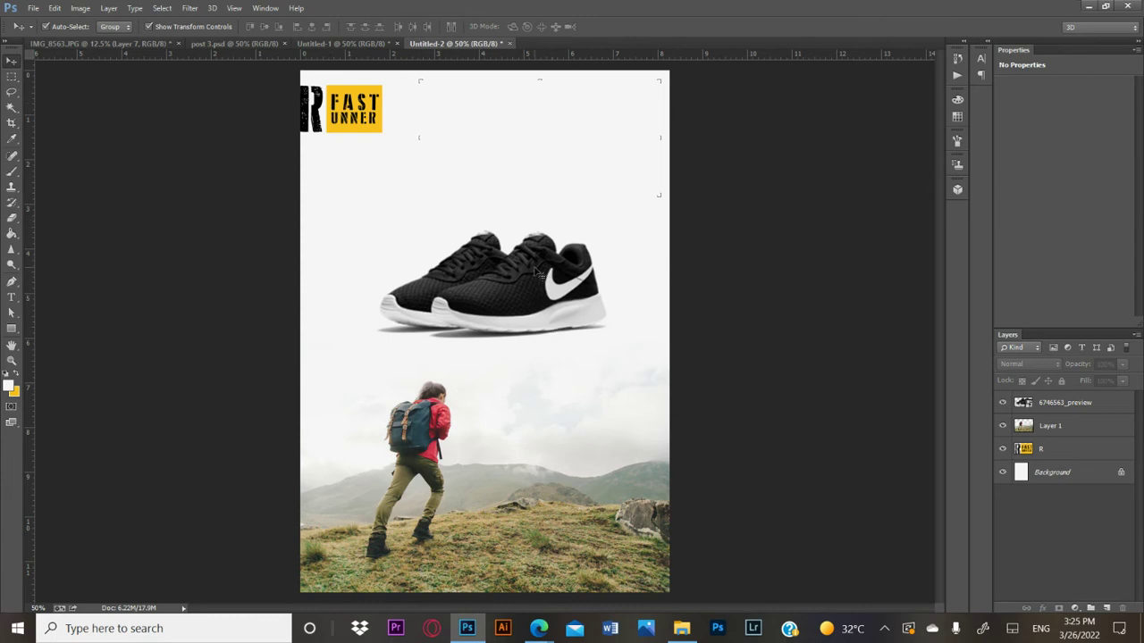
pyautogui.click(537, 272)
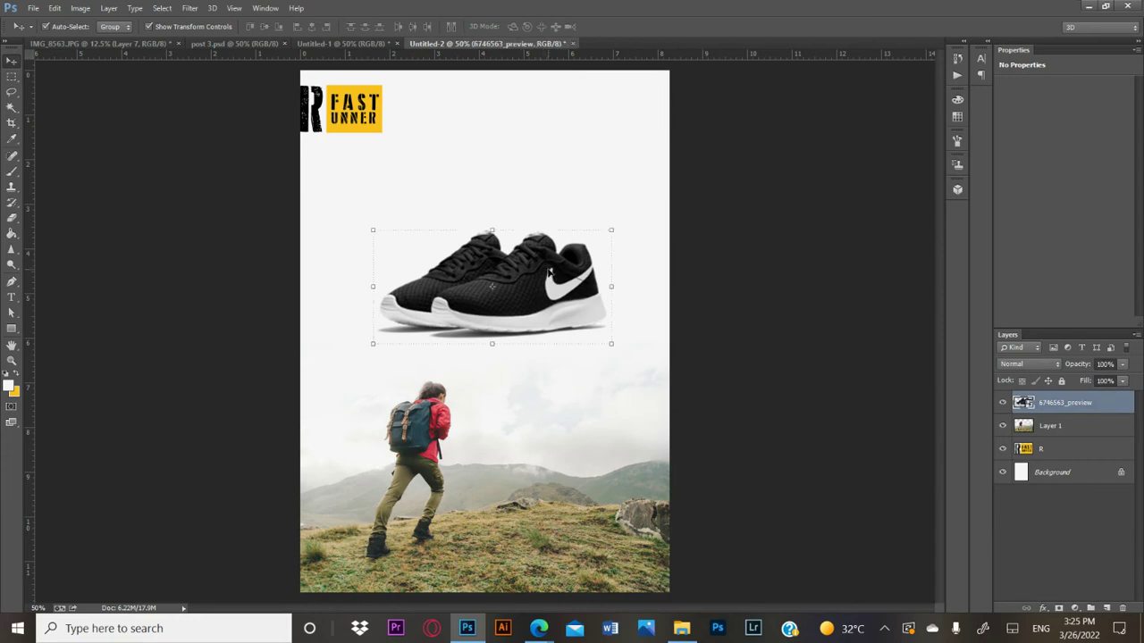
pyautogui.moveTo(543, 282); pyautogui.dragTo(548, 284)
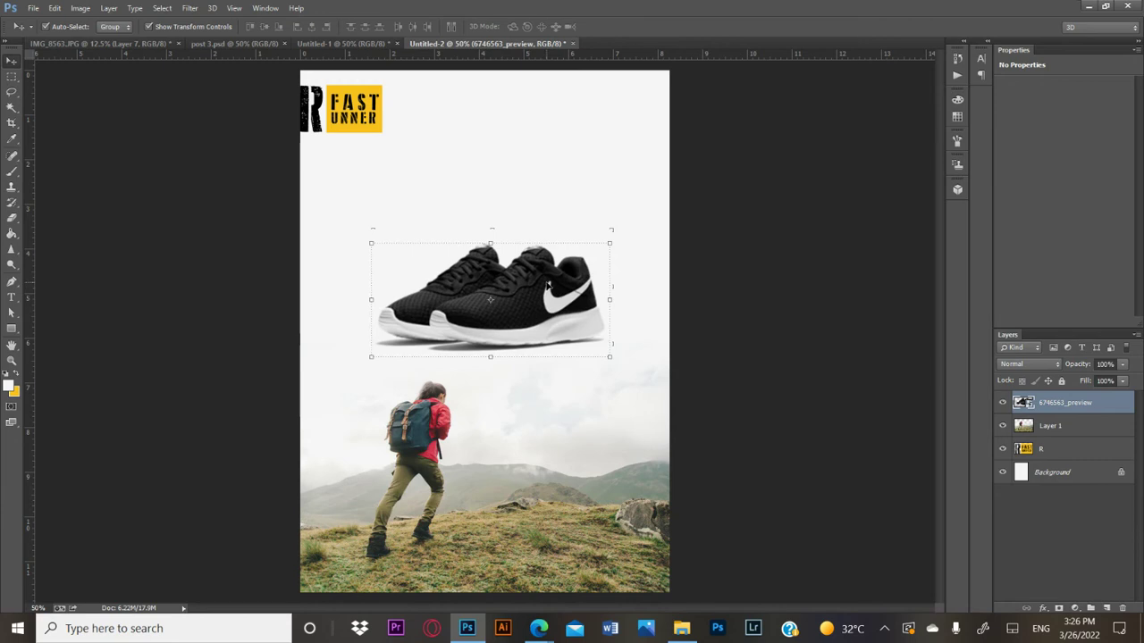
pyautogui.click(707, 315)
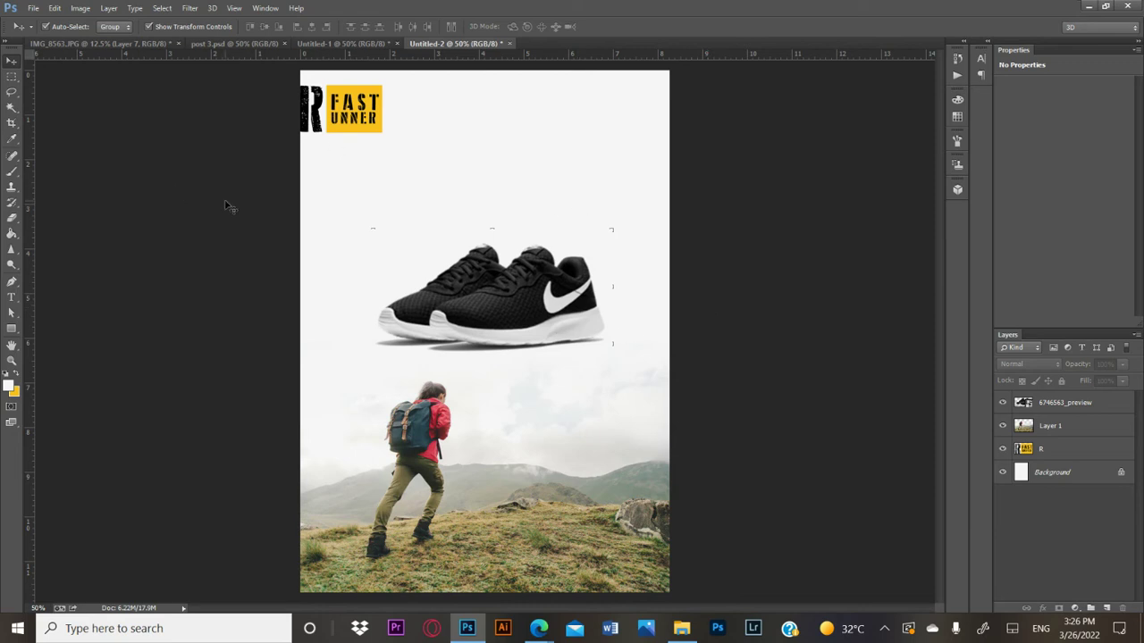
# Make yellow the foreground colour and type '30%' in a stencil font above the shoe.
pyautogui.click(12, 141)
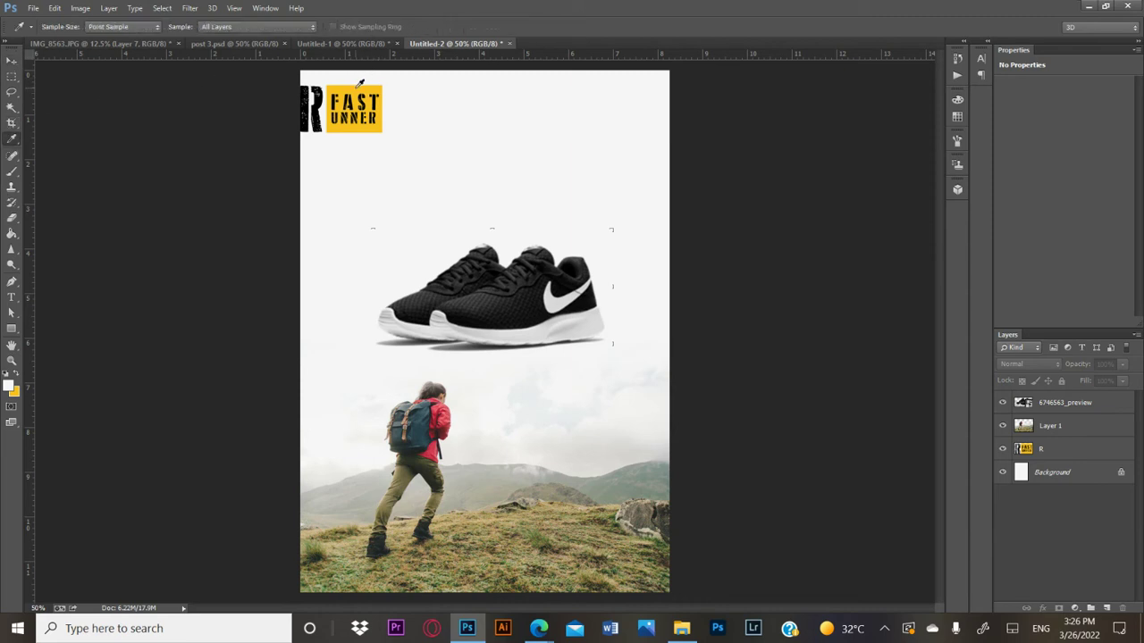
pyautogui.press('x')
pyautogui.click(12, 296)
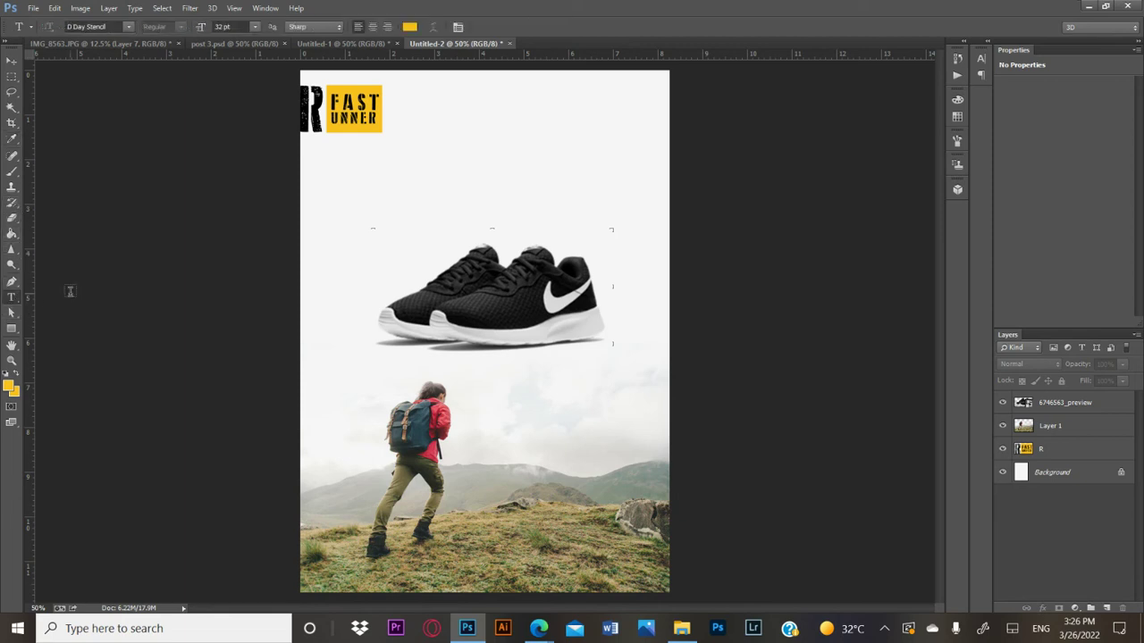
pyautogui.click(438, 187)
pyautogui.write('30')
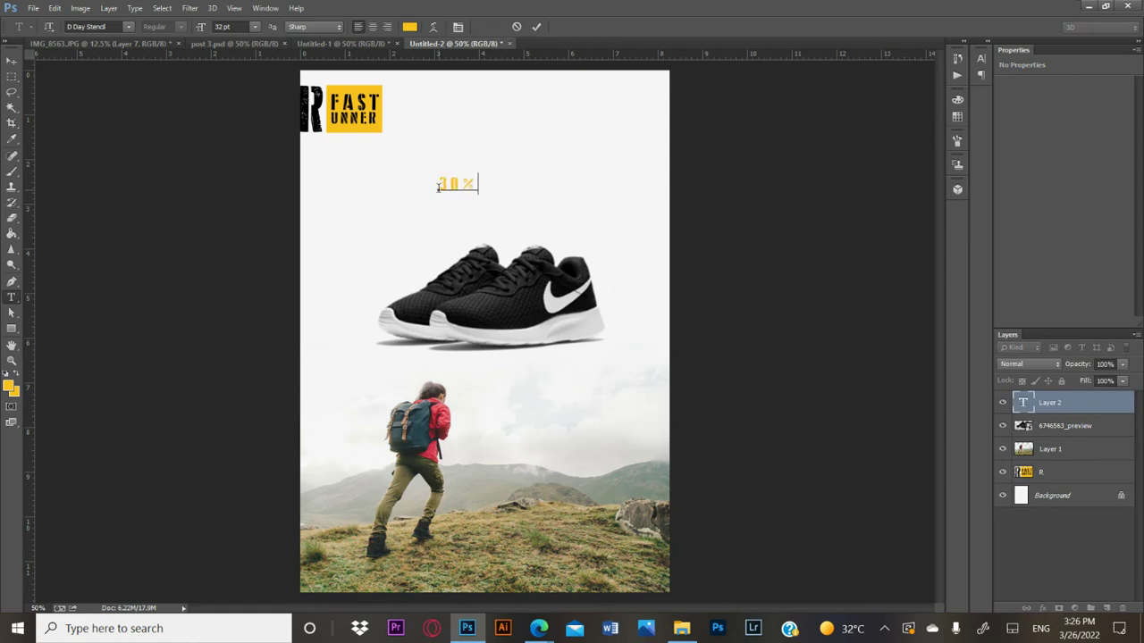
pyautogui.click(12, 61)
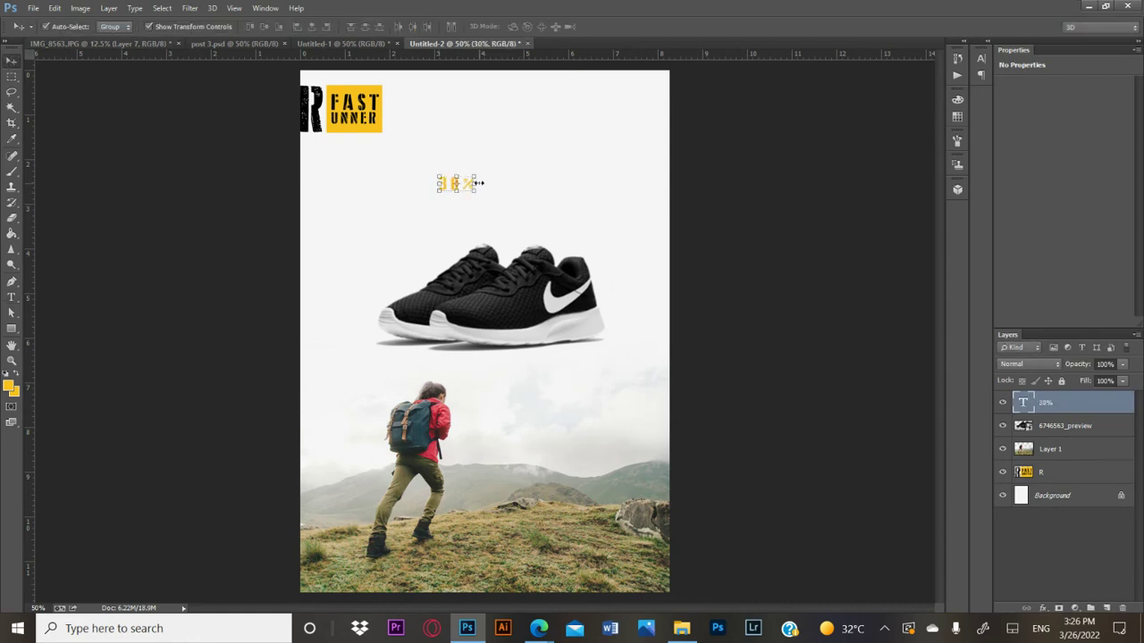
# Scale the 30% text to about 386% and move it down just above the shoe.
pyautogui.hotkey('ctrl', 't')
pyautogui.moveTo(479, 171); pyautogui.dragTo(480, 170)
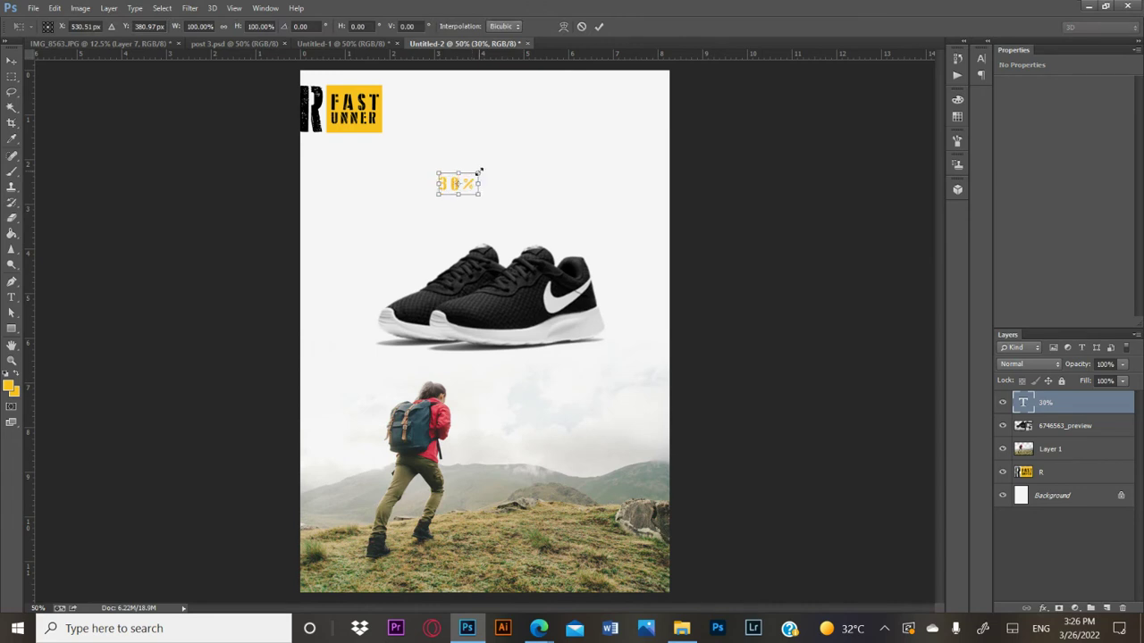
pyautogui.moveTo(600, 145); pyautogui.dragTo(601, 145)
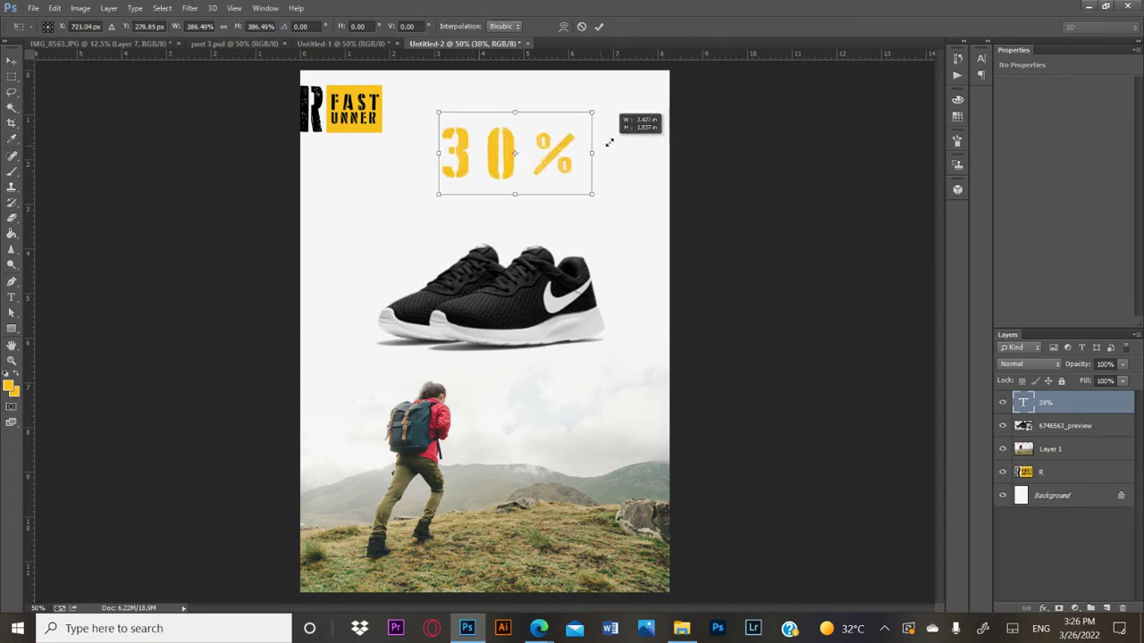
pyautogui.moveTo(515, 192); pyautogui.dragTo(465, 223)
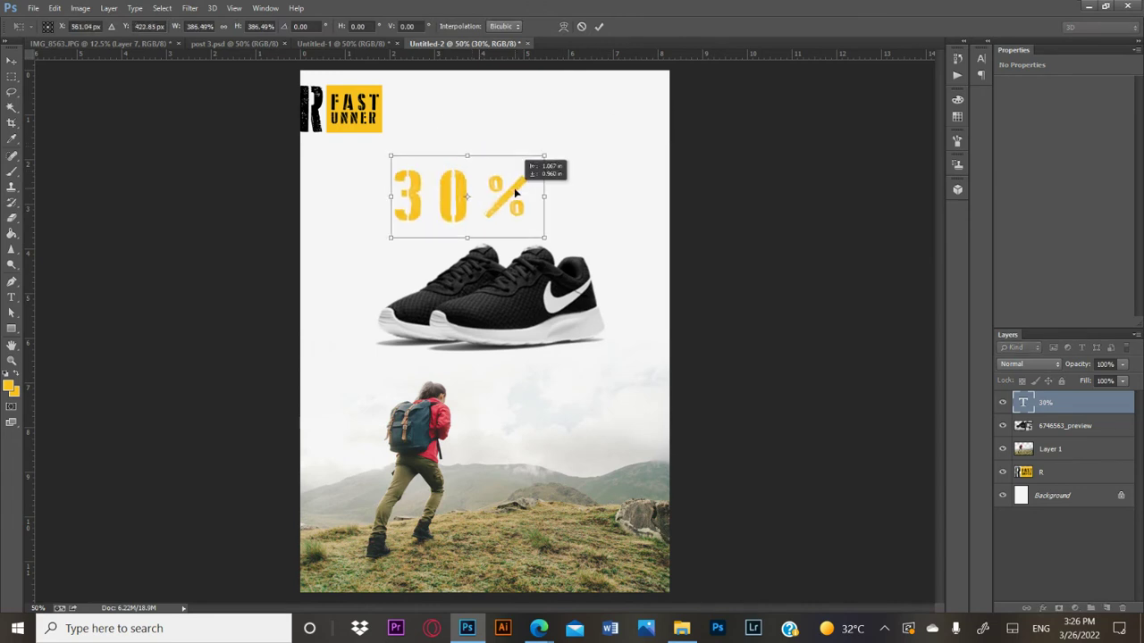
pyautogui.press('Return')
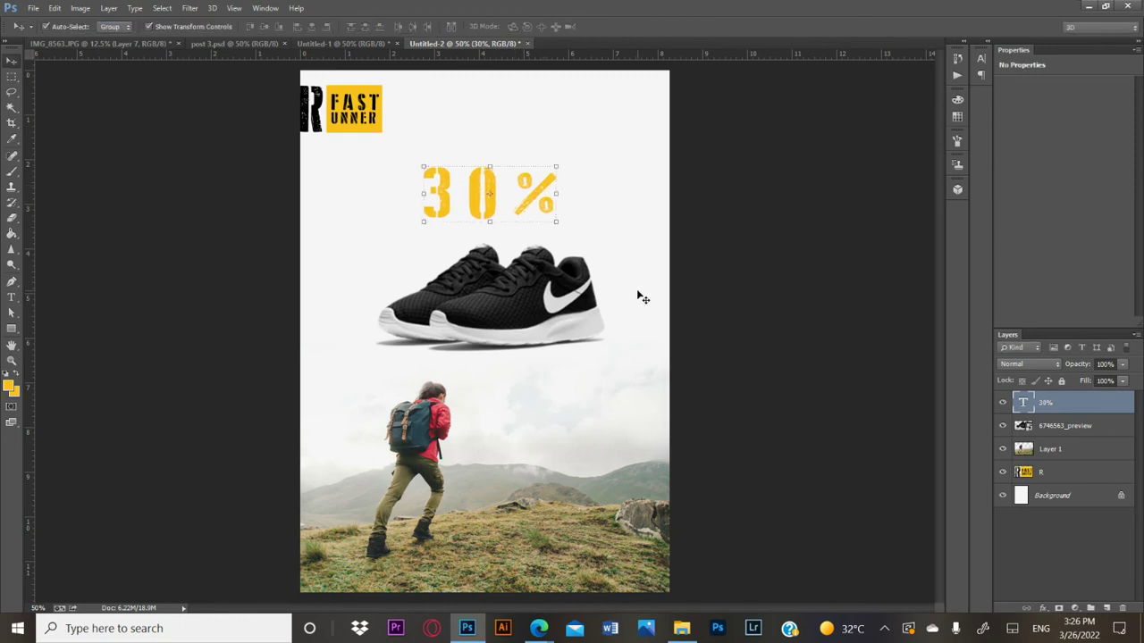
# Reset the 30% headline's letter spacing (tracking) to 0.
pyautogui.doubleClick(1024, 405)
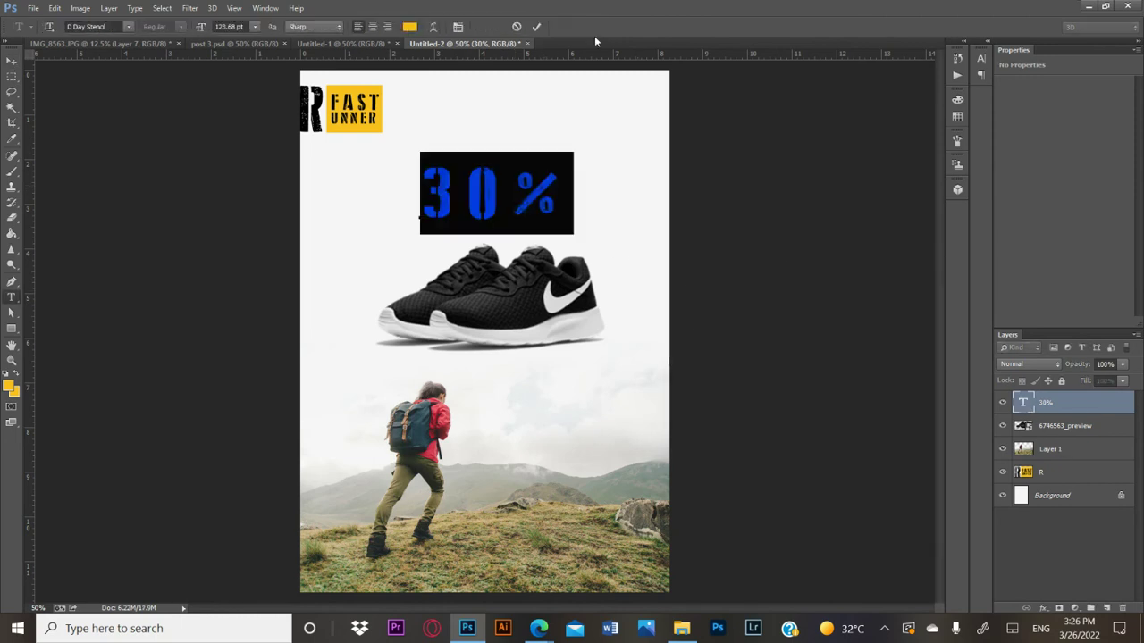
pyautogui.click(457, 27)
pyautogui.click(956, 97)
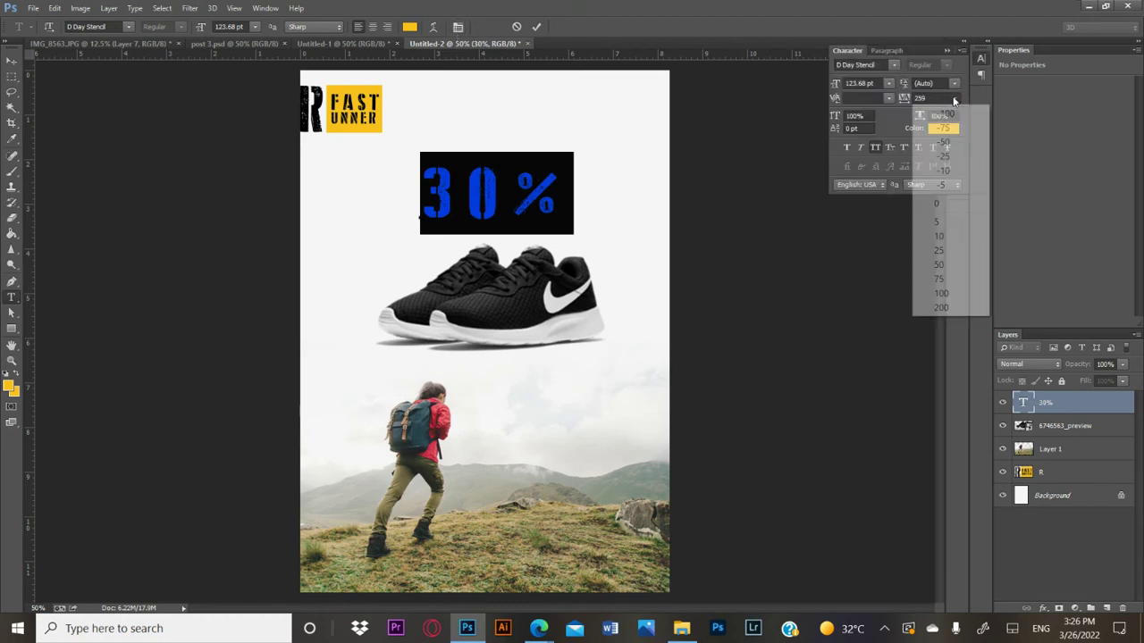
pyautogui.click(939, 202)
pyautogui.click(11, 60)
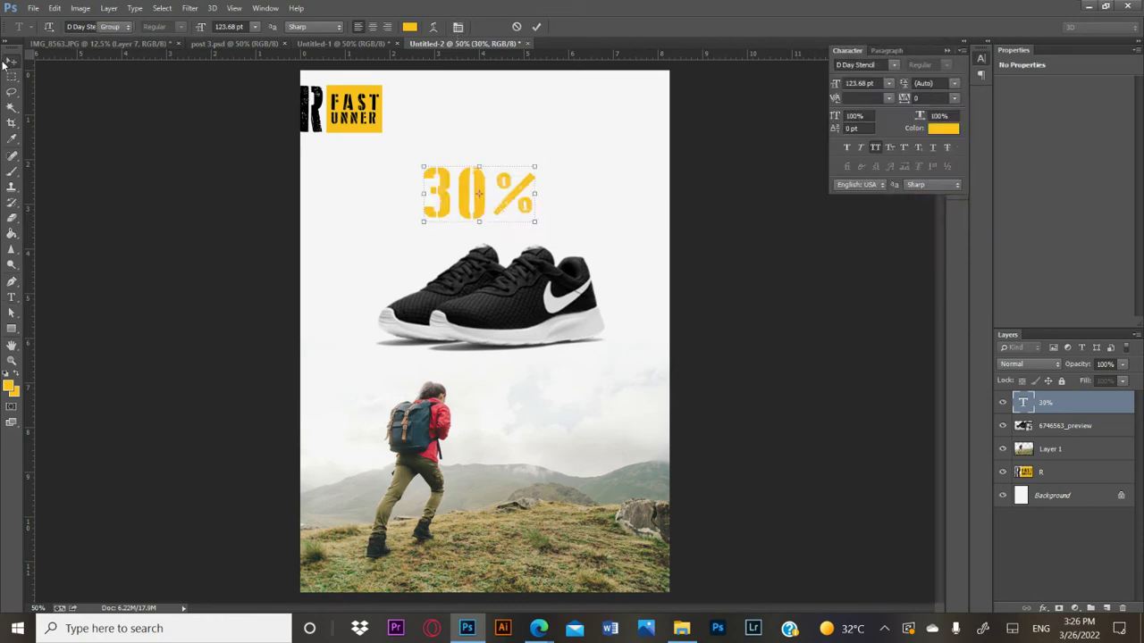
# Scale the 30% headline up to about 127%, making it 157.08 pt.
pyautogui.click(534, 168)
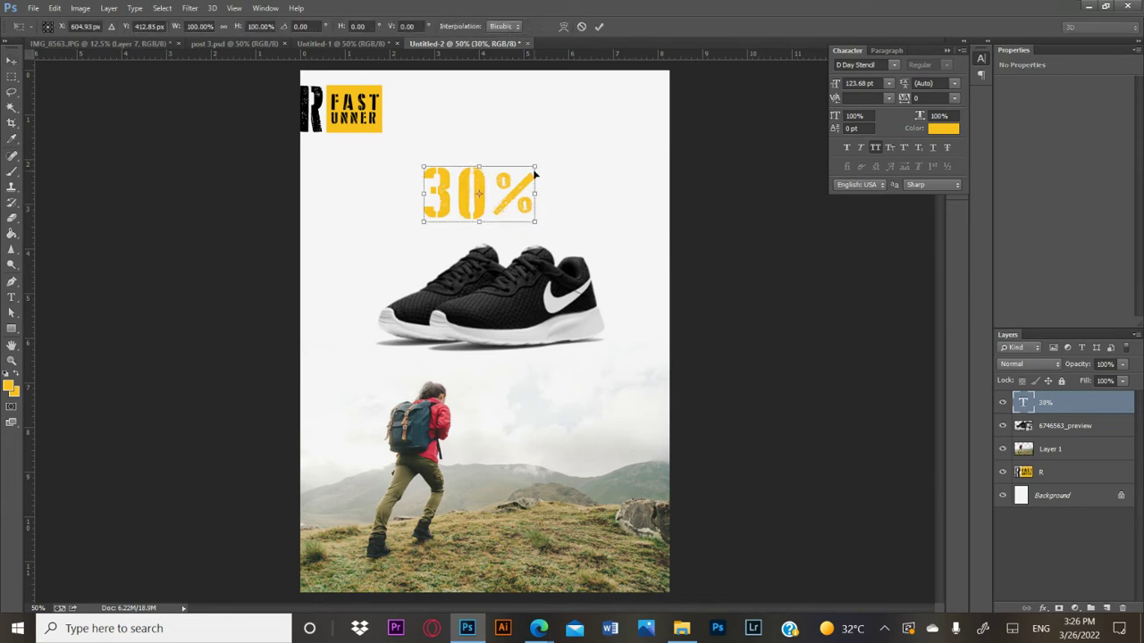
pyautogui.moveTo(541, 156)
pyautogui.mouseDown()
pyautogui.moveTo(573, 131)
pyautogui.moveTo(561, 182)
pyautogui.mouseUp()
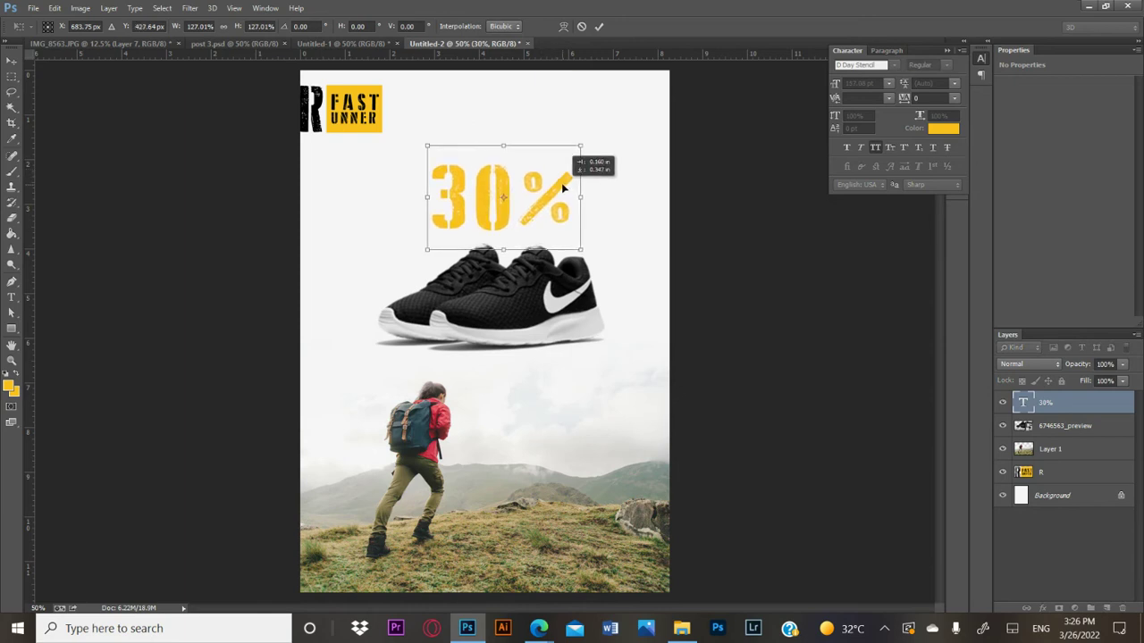
pyautogui.press('Return')
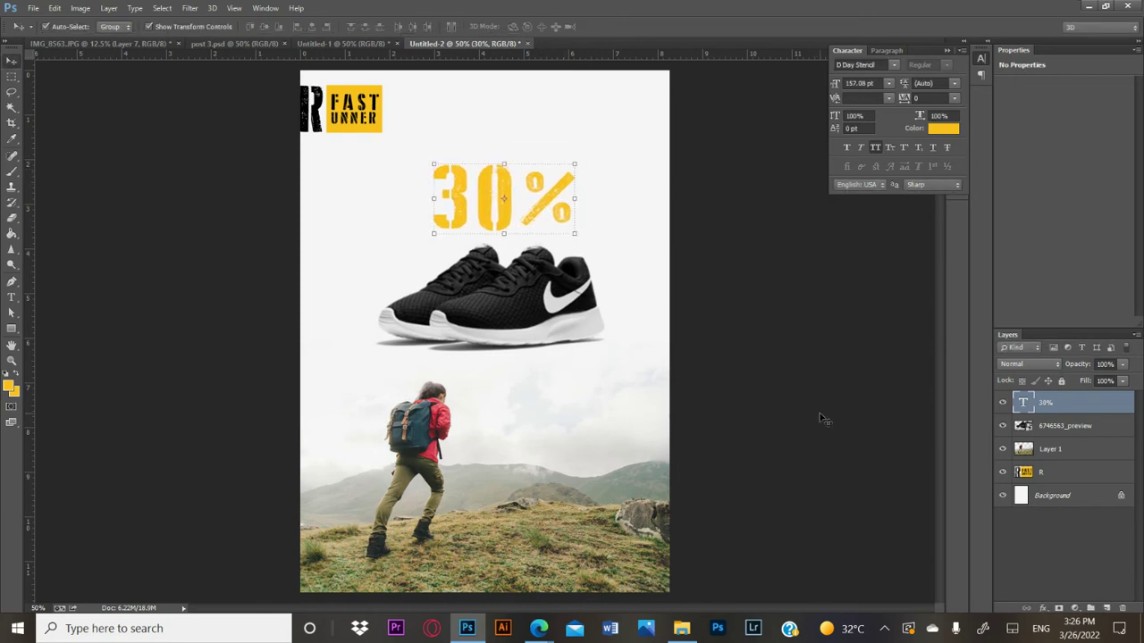
# Add a drop shadow to the 30% text at 11% opacity, 6 px distance, with a softer size.
pyautogui.click(1042, 608)
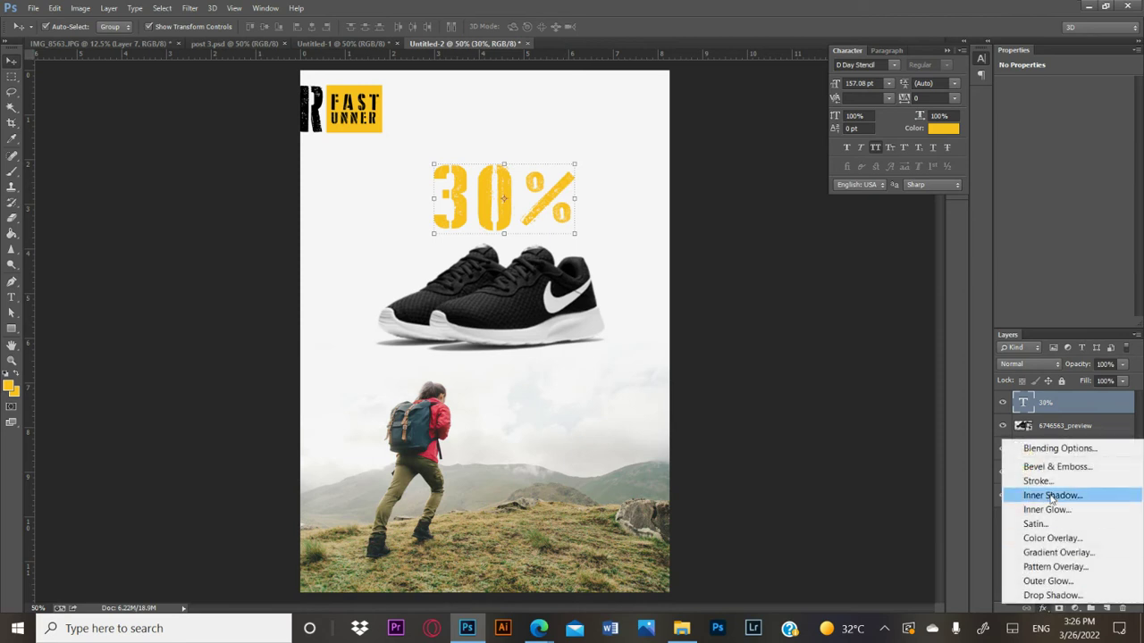
pyautogui.click(1057, 455)
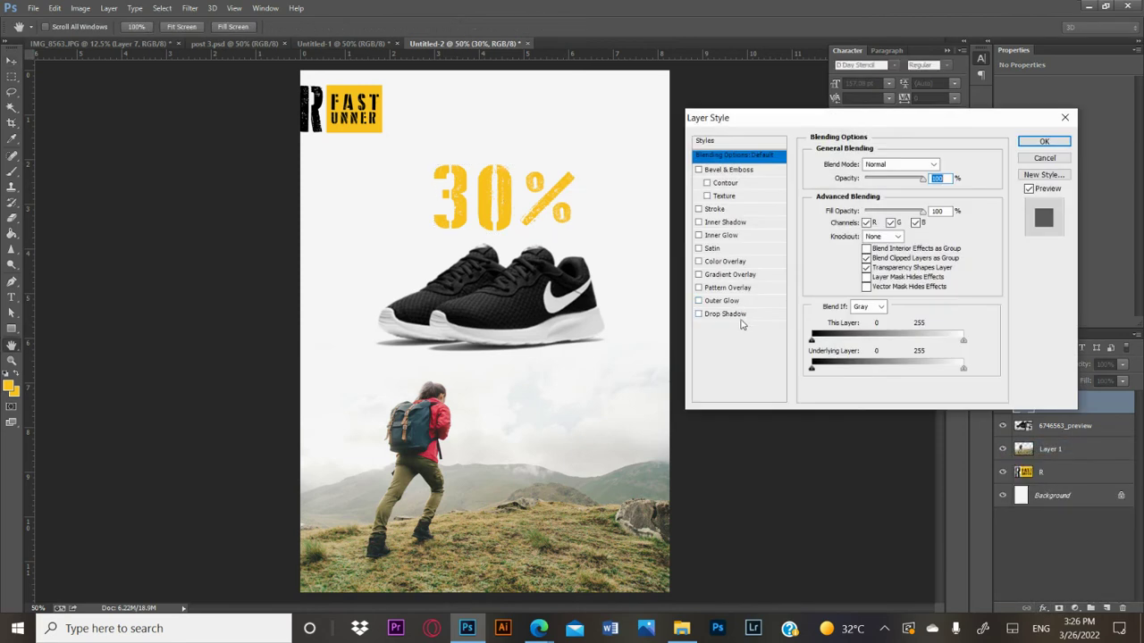
pyautogui.click(731, 315)
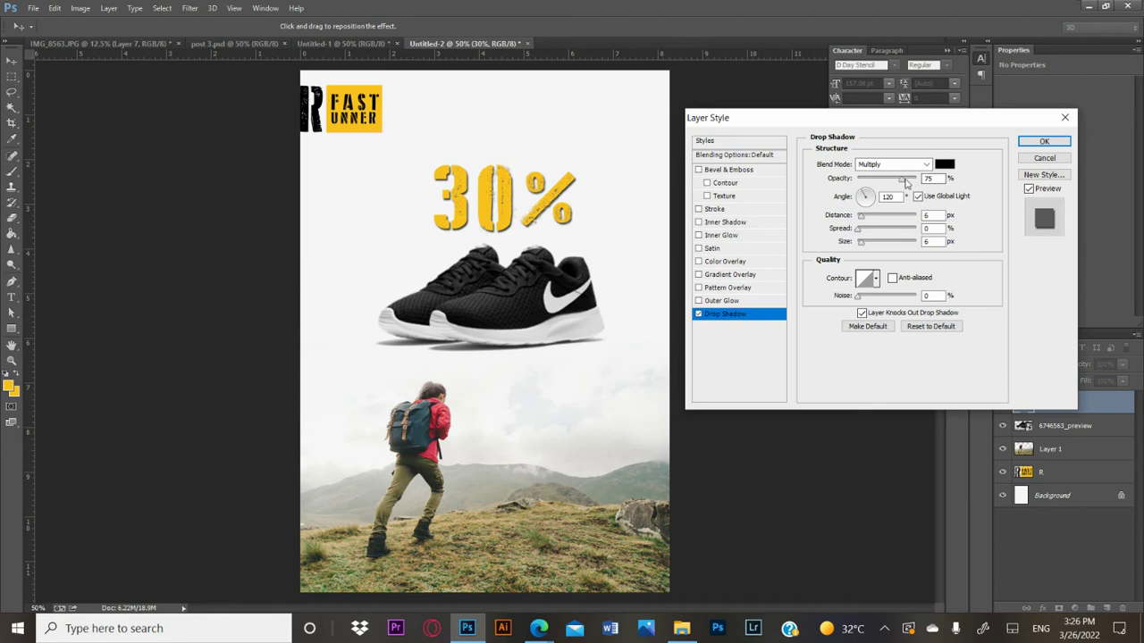
pyautogui.moveTo(899, 181); pyautogui.dragTo(864, 190)
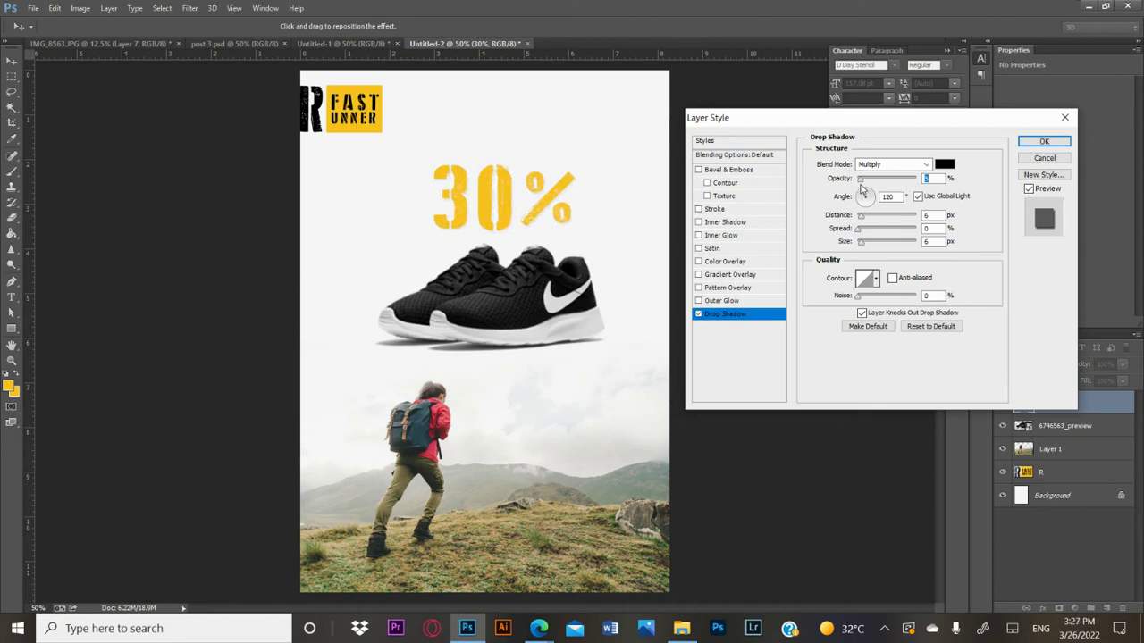
pyautogui.moveTo(860, 241); pyautogui.dragTo(865, 250)
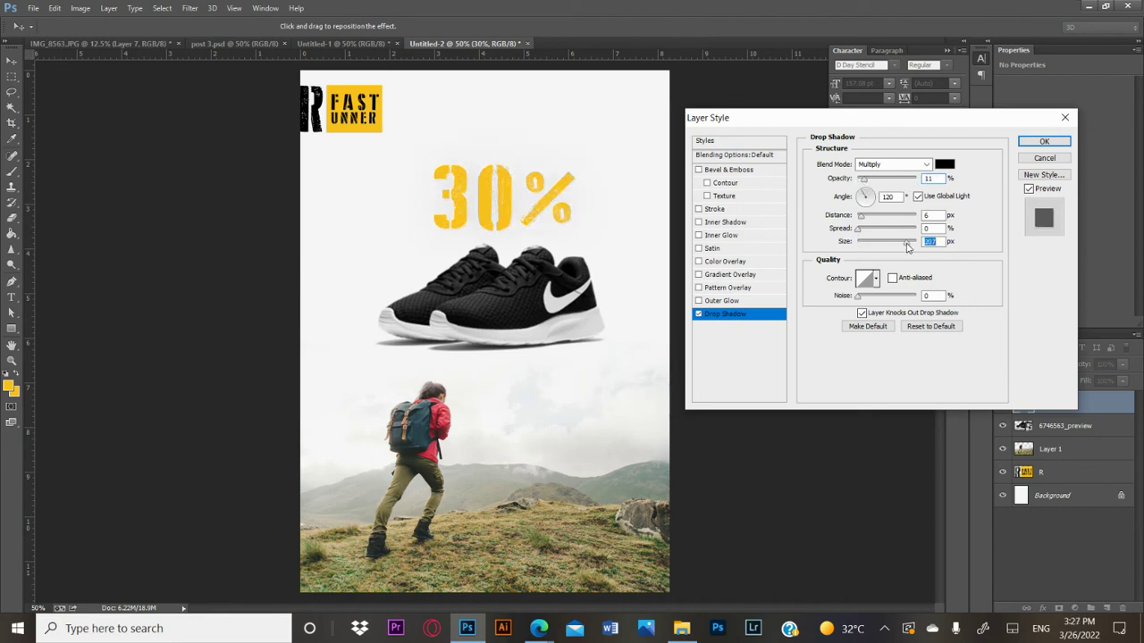
pyautogui.click(1044, 141)
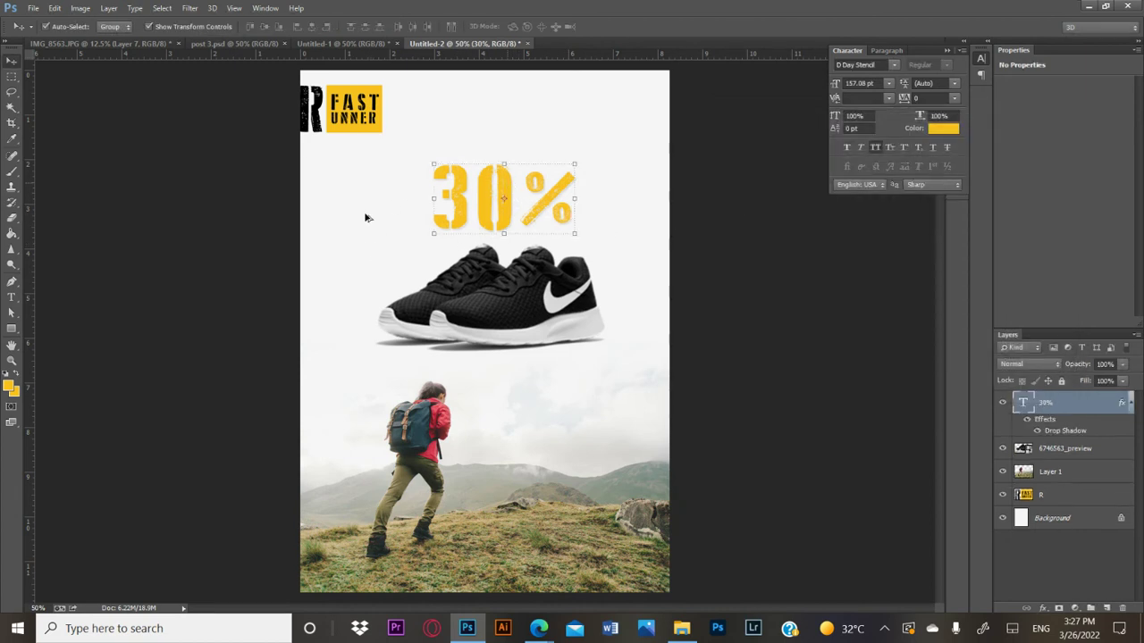
# Duplicate the 30% text, retype it as OFF and colour it dark grey #1b1b1b.
pyautogui.moveTo(520, 189); pyautogui.dragTo(378, 220)
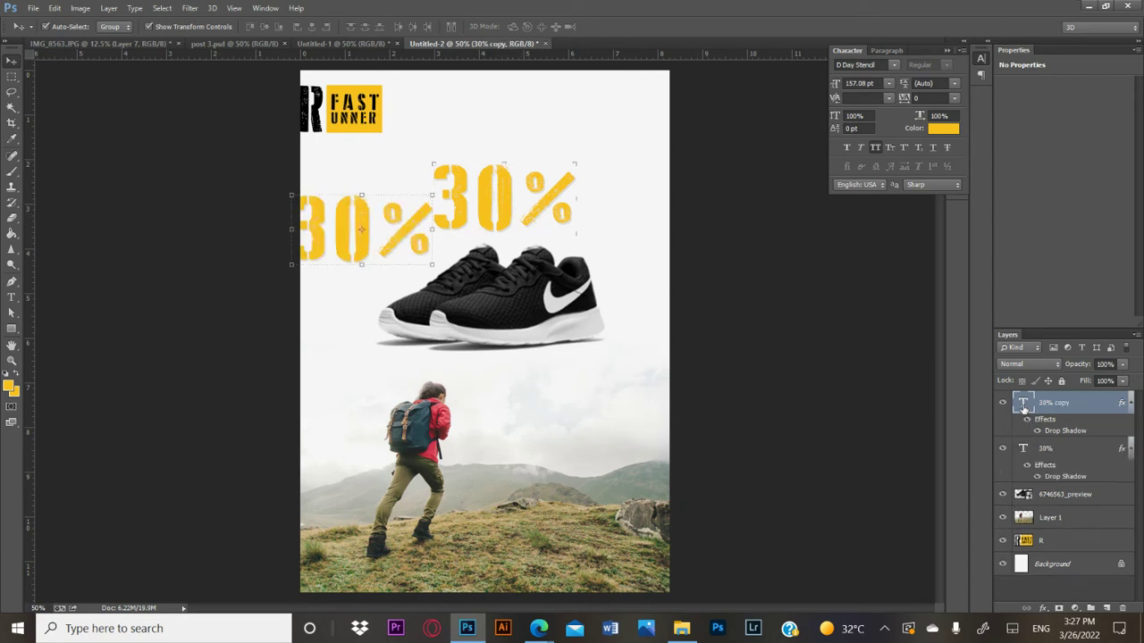
pyautogui.doubleClick(1025, 408)
pyautogui.write('OFF')
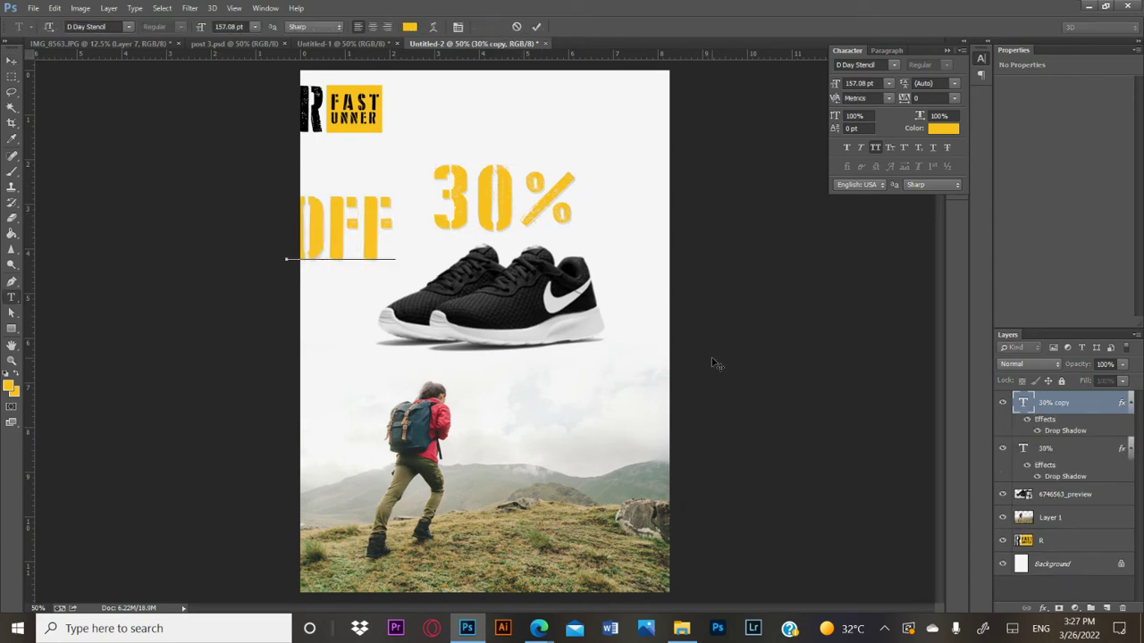
pyautogui.hotkey('ctrl', 'a')
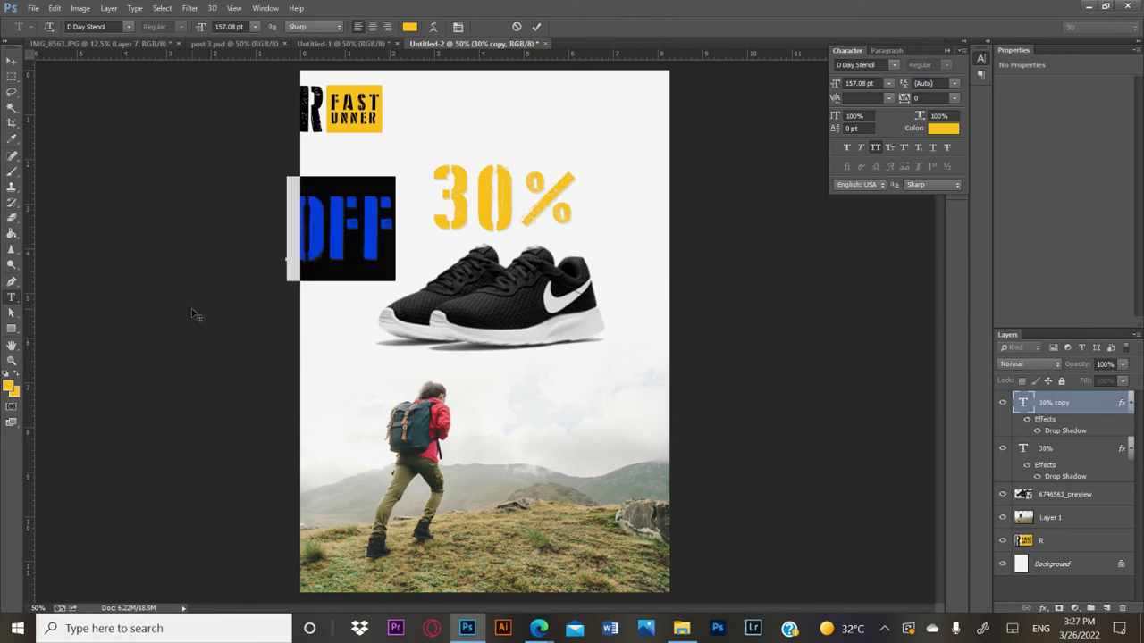
pyautogui.click(9, 387)
pyautogui.moveTo(715, 278); pyautogui.dragTo(613, 271)
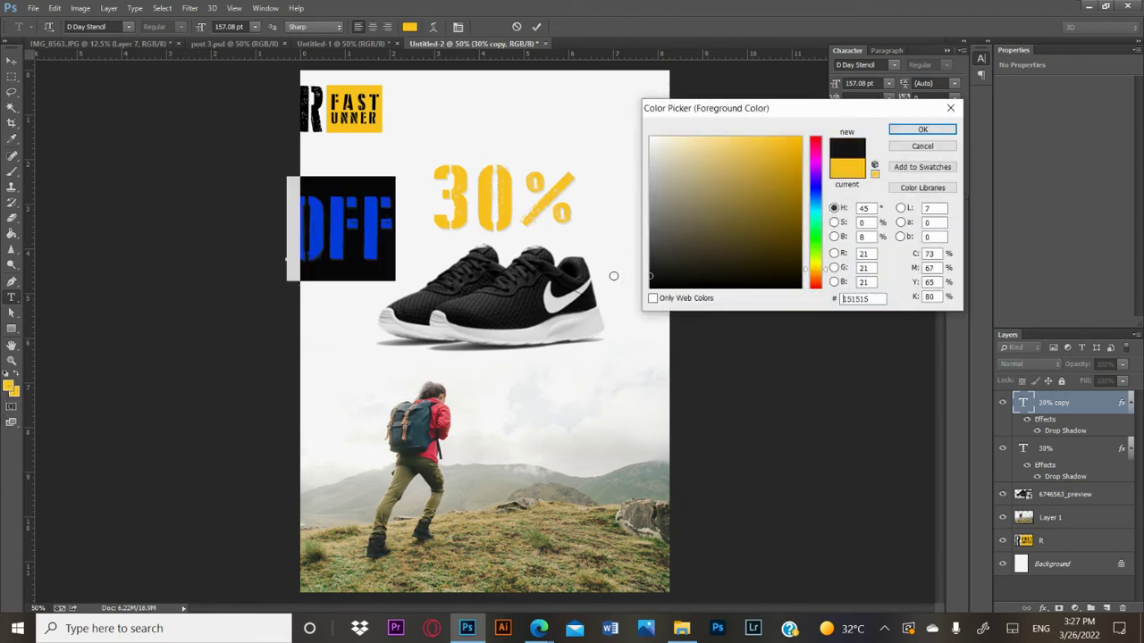
pyautogui.click(920, 131)
pyautogui.click(7, 58)
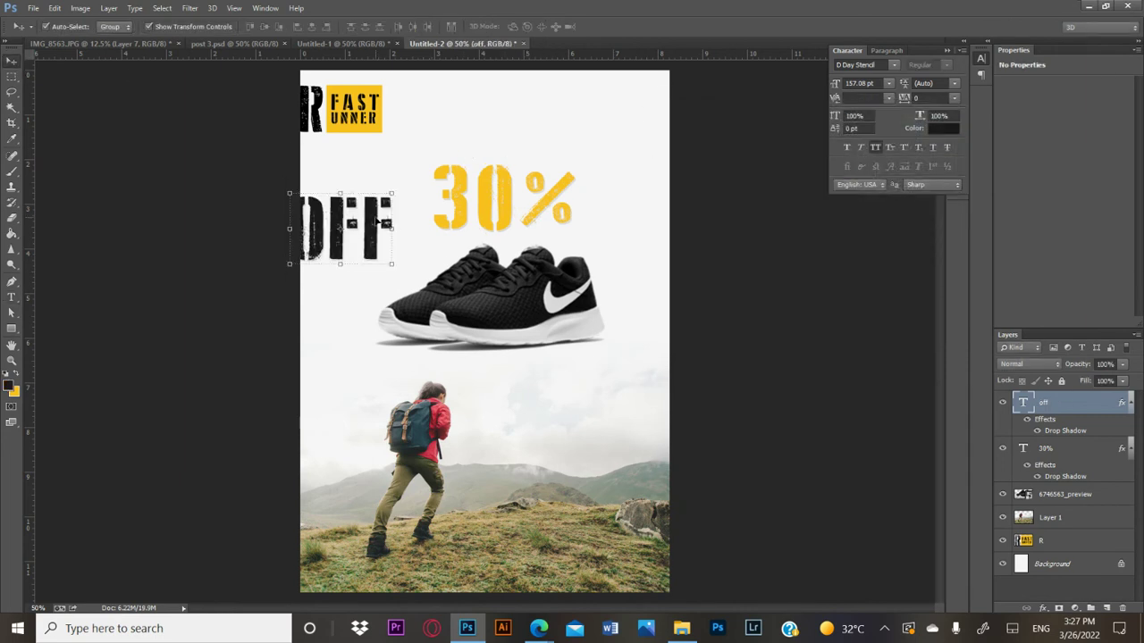
# Place OFF right after 30% and scale both words together to 61.7%.
pyautogui.moveTo(340, 230); pyautogui.dragTo(527, 266)
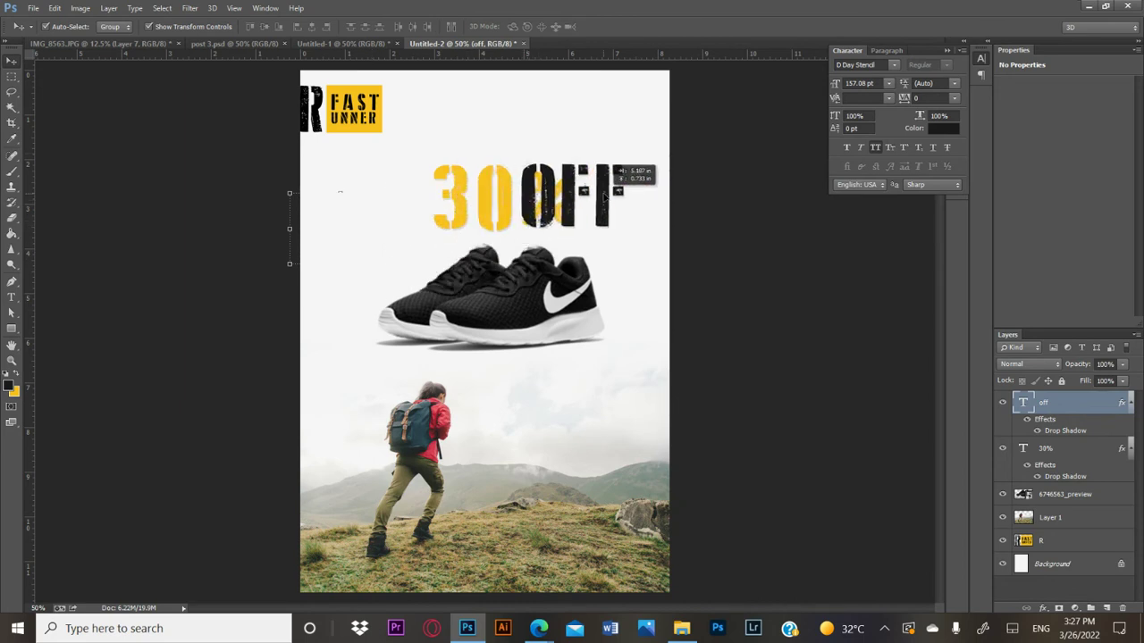
pyautogui.moveTo(527, 266); pyautogui.dragTo(666, 198)
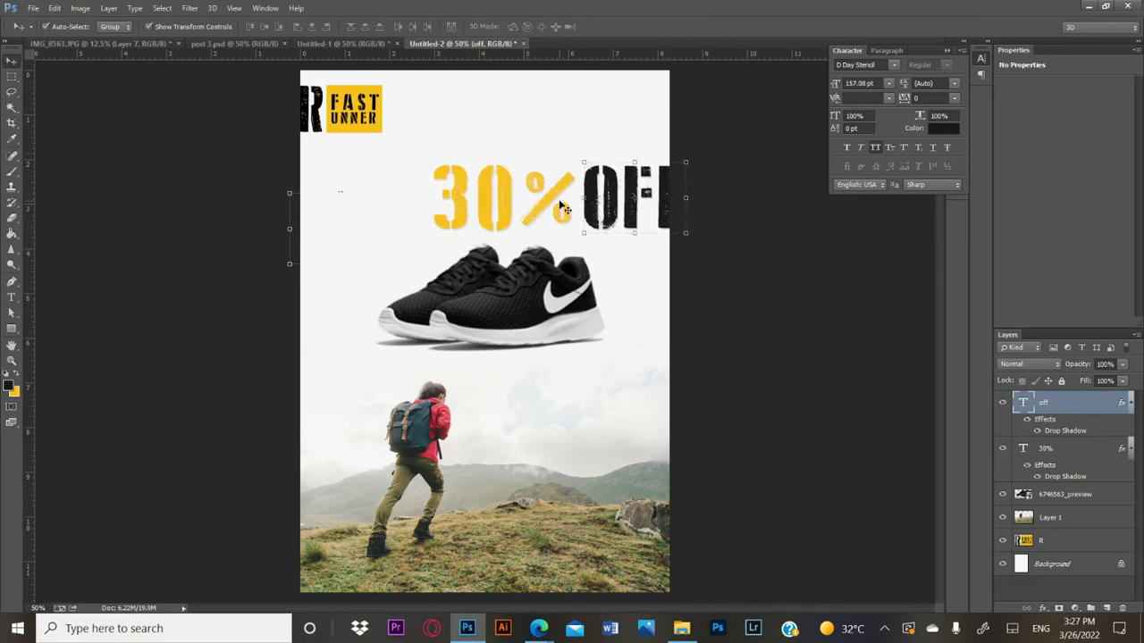
pyautogui.hotkey('alt', 'shift', '[')
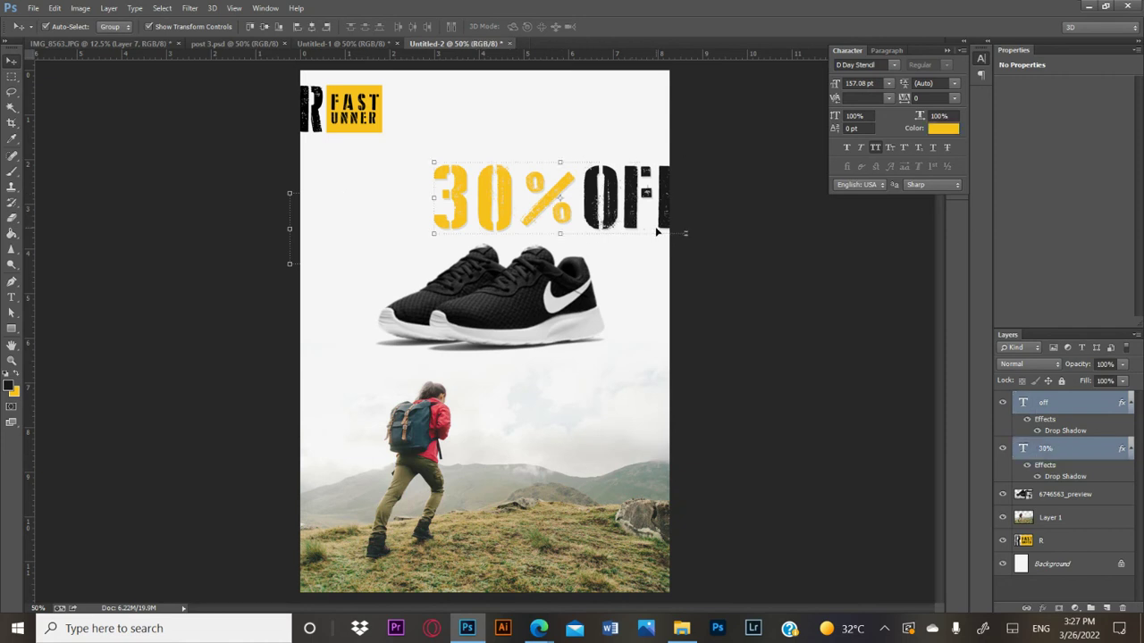
pyautogui.click(688, 233)
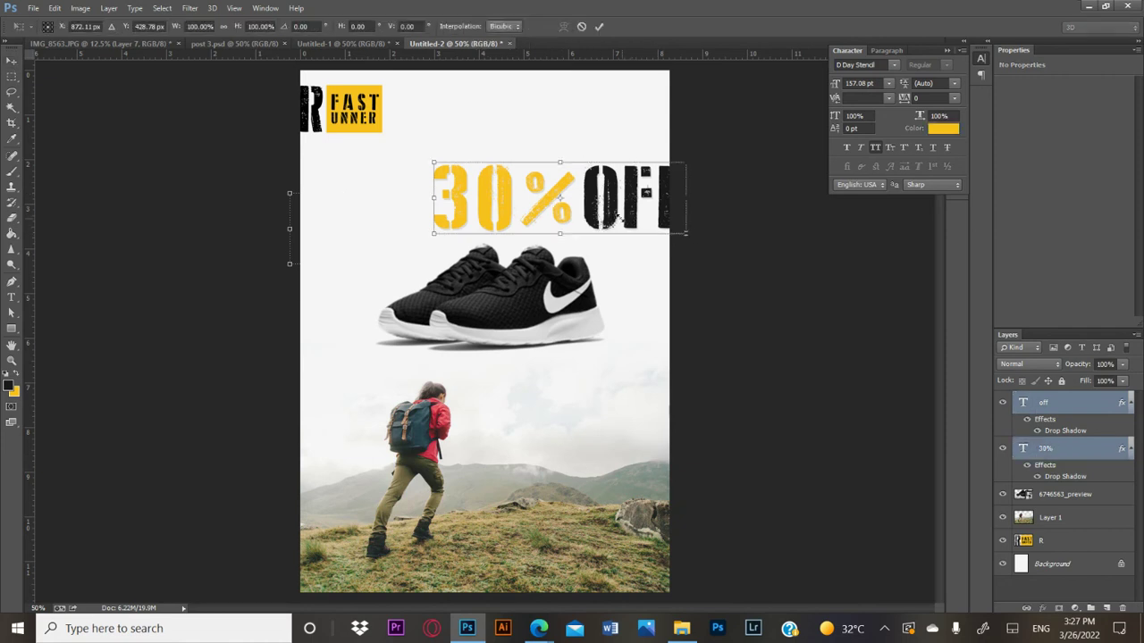
pyautogui.moveTo(685, 233); pyautogui.dragTo(527, 201)
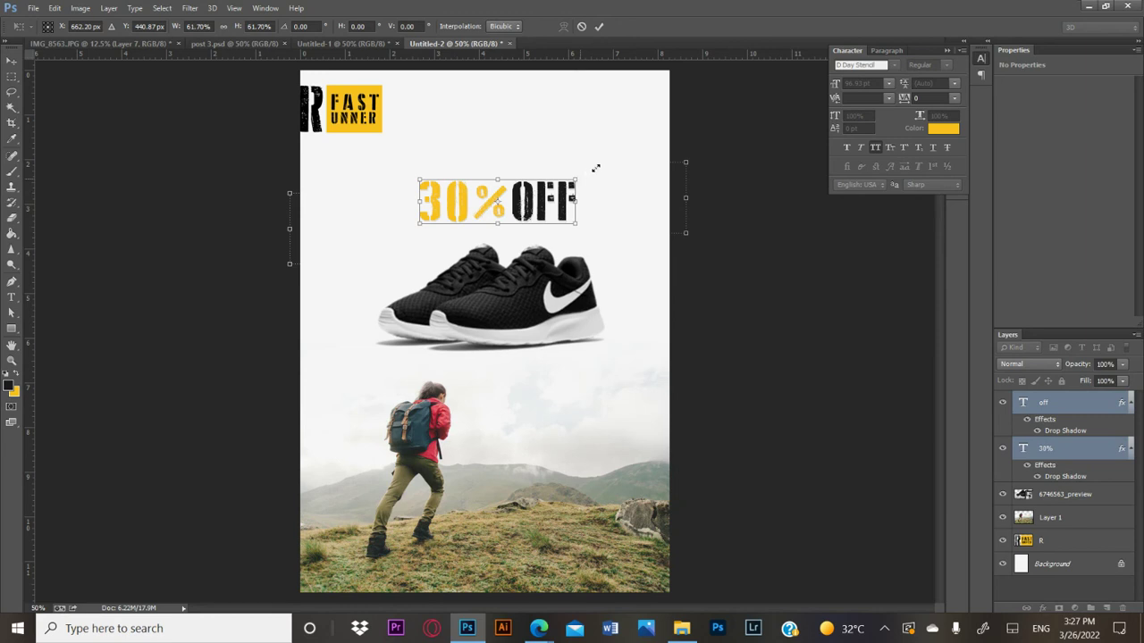
# Enlarge the 30% OFF headline to 68.51% and nudge it into place above the shoe.
pyautogui.moveTo(595, 168); pyautogui.dragTo(613, 163)
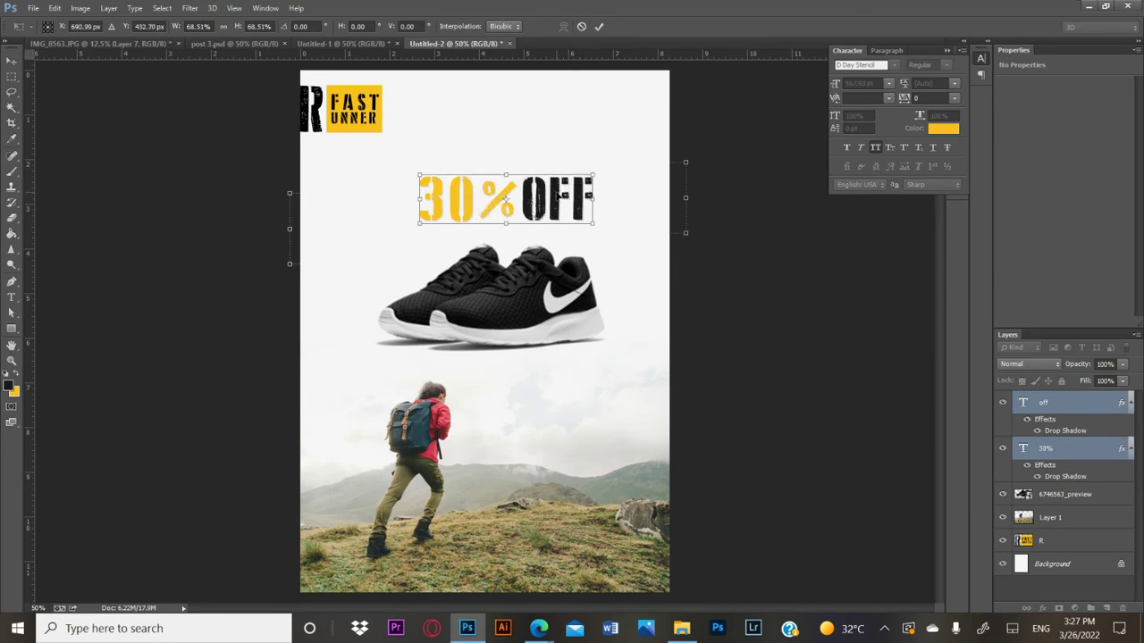
pyautogui.moveTo(551, 198); pyautogui.dragTo(545, 204)
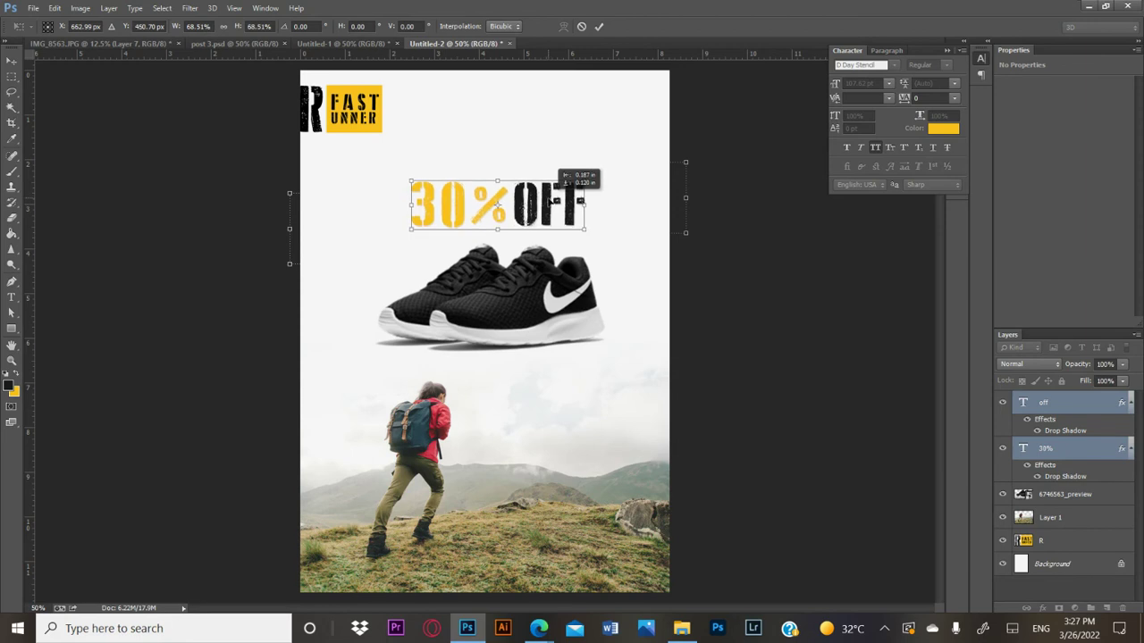
pyautogui.press('Return')
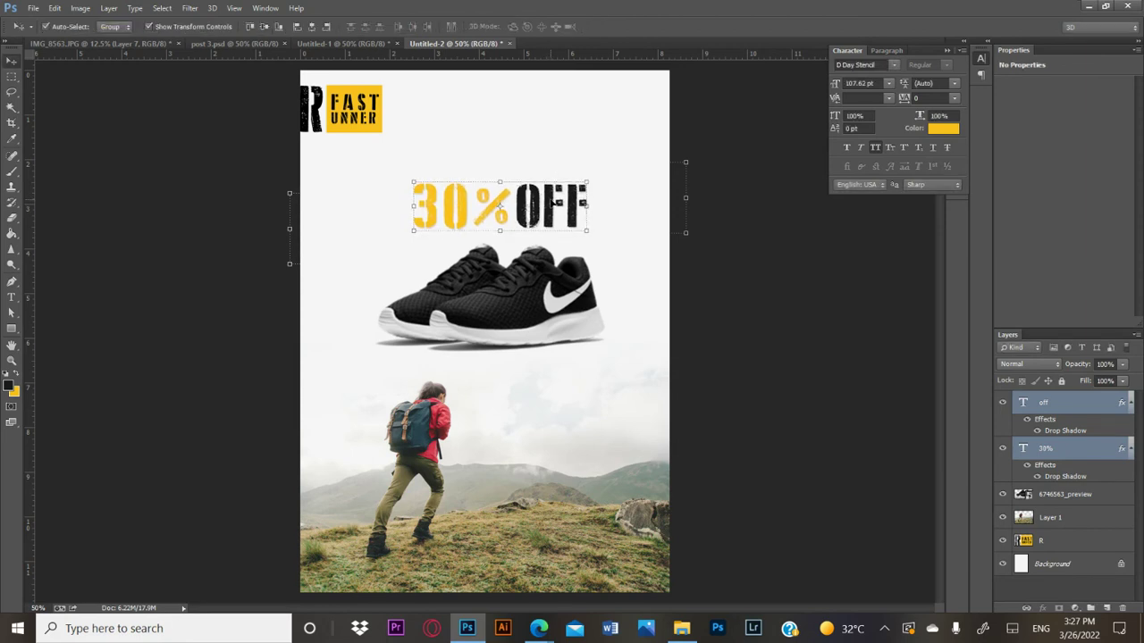
pyautogui.moveTo(547, 195); pyautogui.dragTo(551, 196)
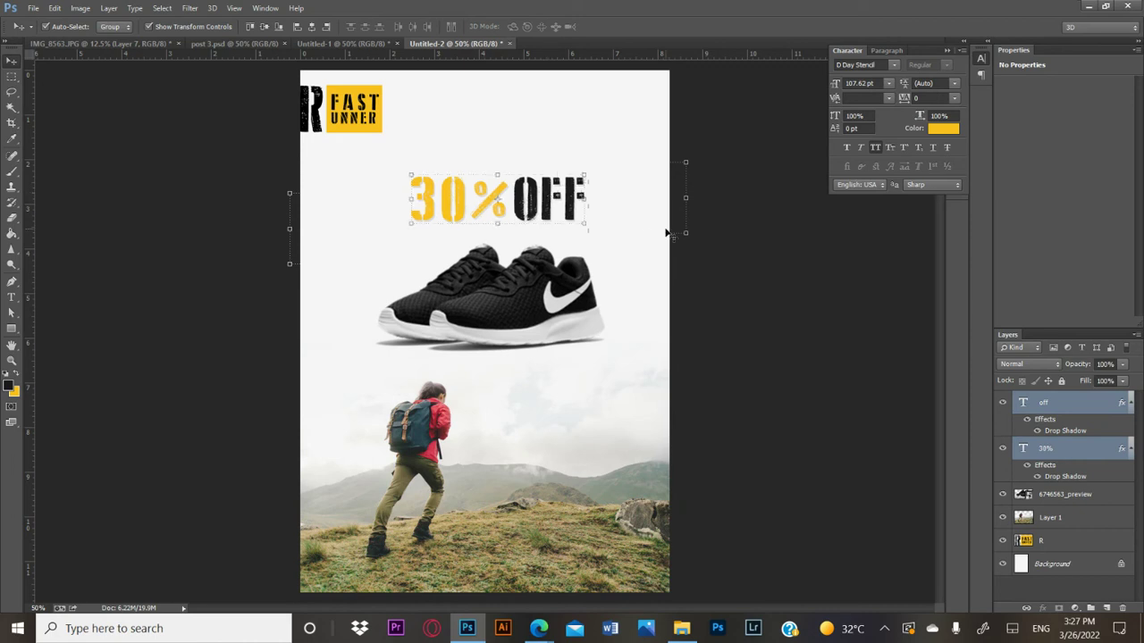
# Add the tagline VALID FOR ONE WEEK IN PAKISTAN below the headline.
pyautogui.click(12, 295)
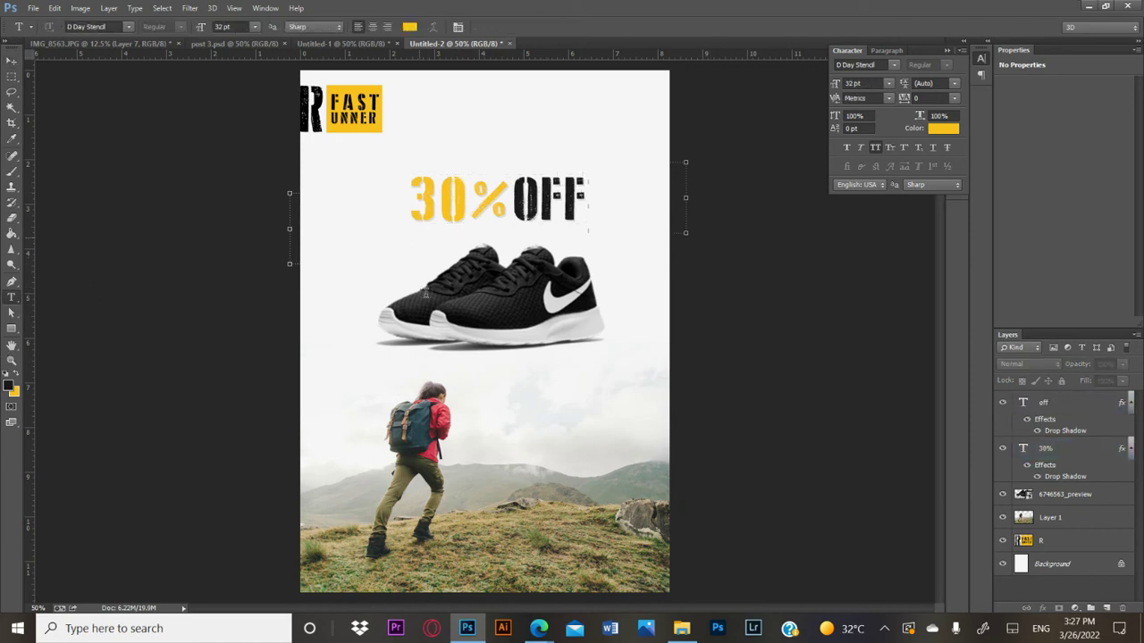
pyautogui.click(419, 234)
pyautogui.write('JD FOW ONE WEEK')
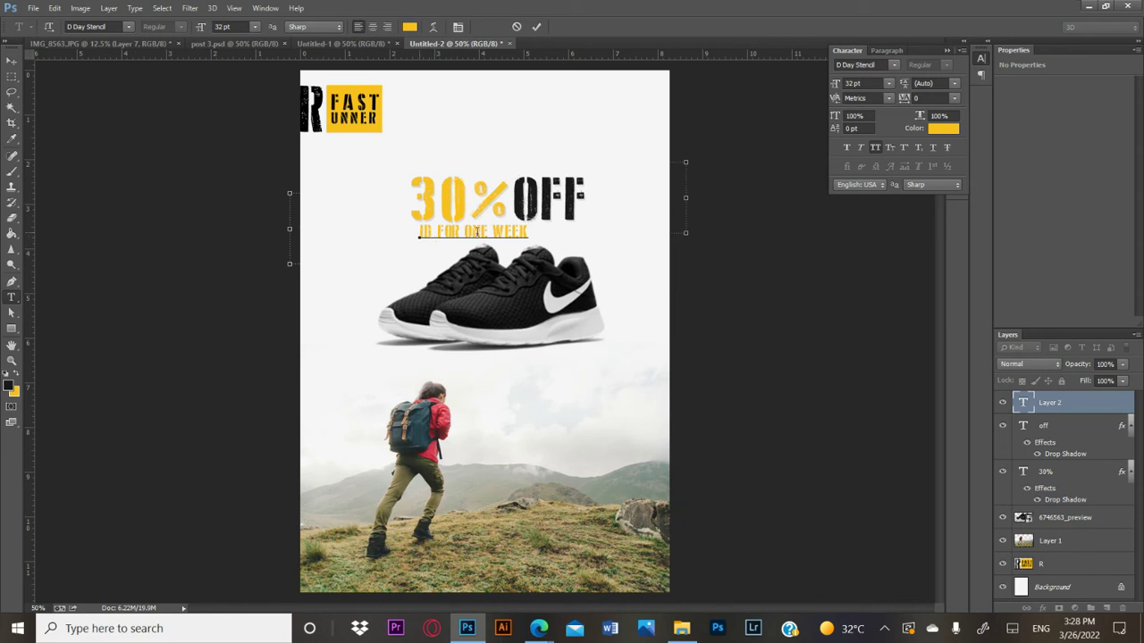
pyautogui.moveTo(419, 235); pyautogui.dragTo(563, 236)
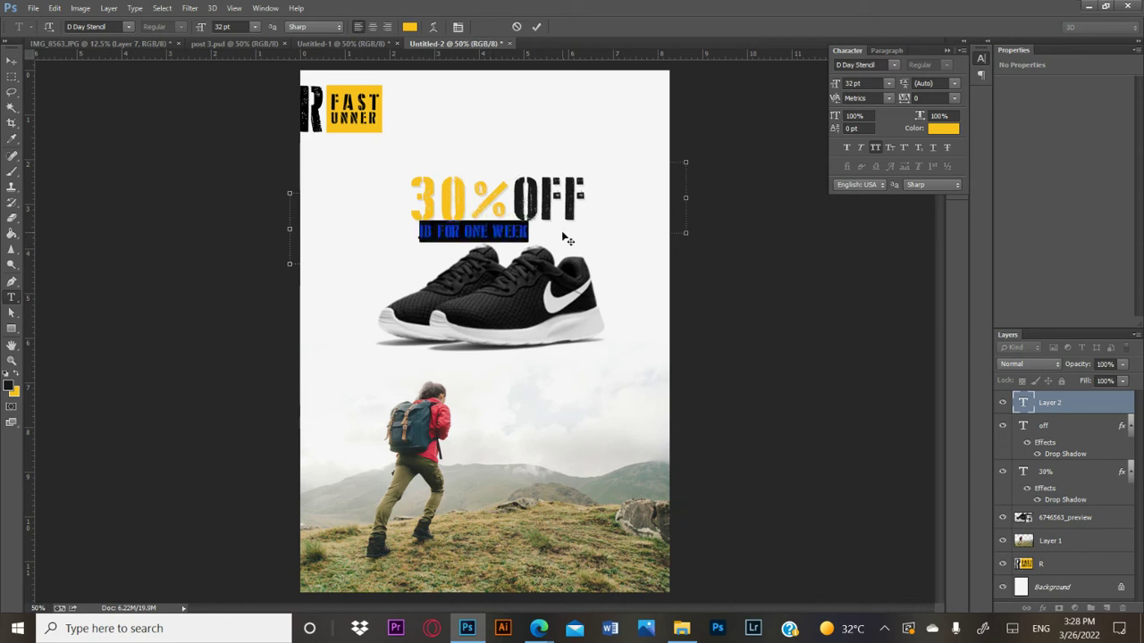
pyautogui.write('WALID FOR ONE WEEK I')
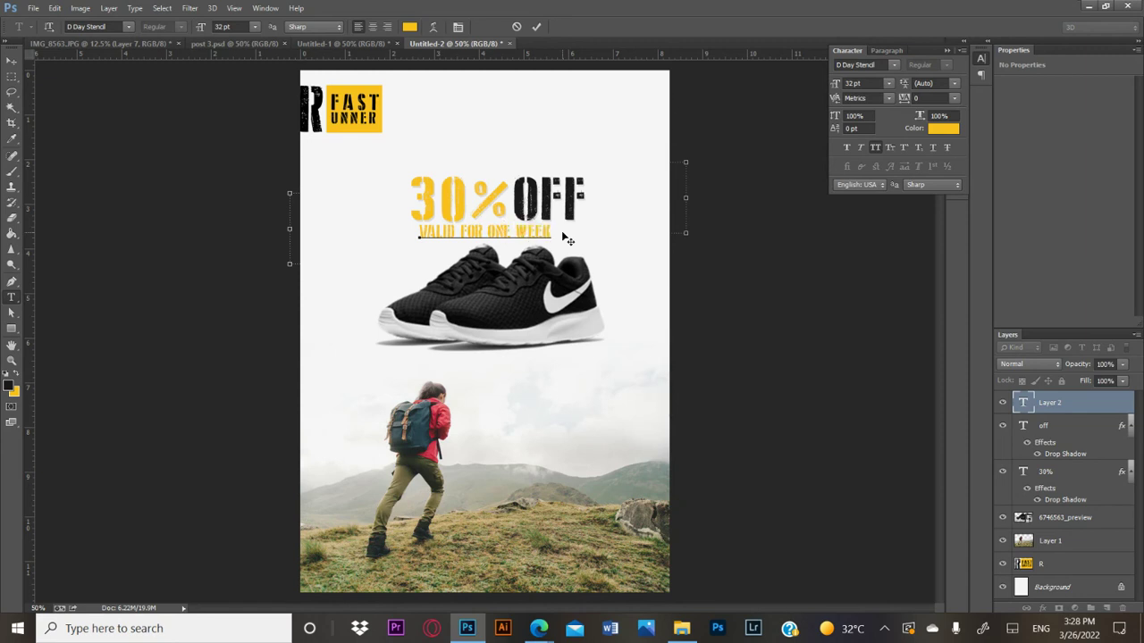
pyautogui.write('N PAKISTAN')
pyautogui.click(12, 60)
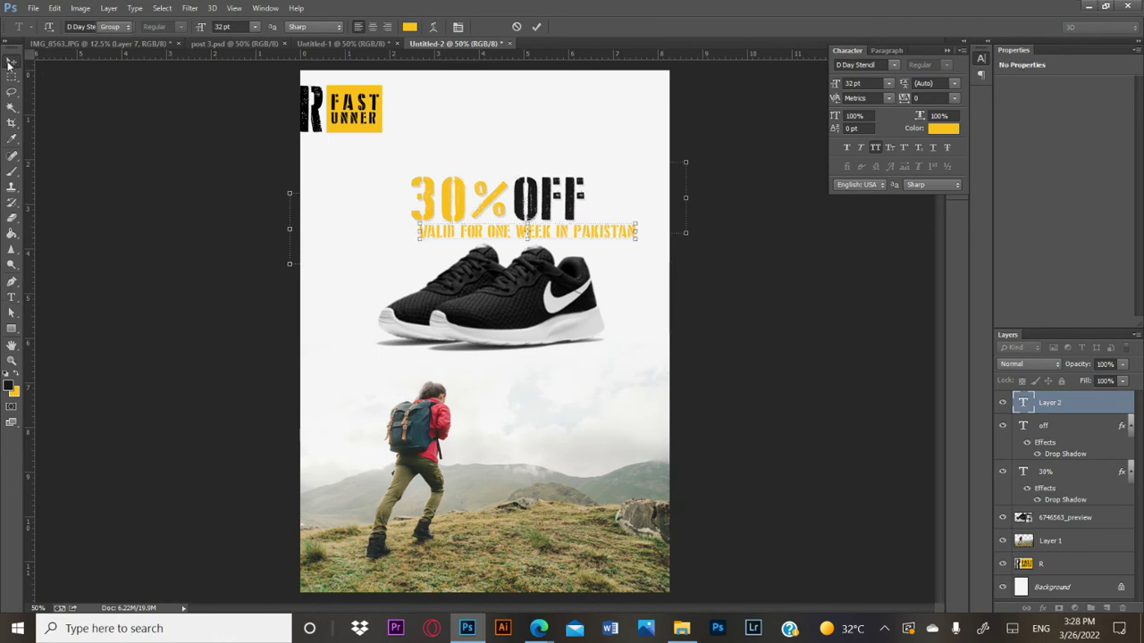
# Colour the tagline black and shrink it to about 77% beneath 30% OFF.
pyautogui.doubleClick(1023, 403)
pyautogui.click(10, 386)
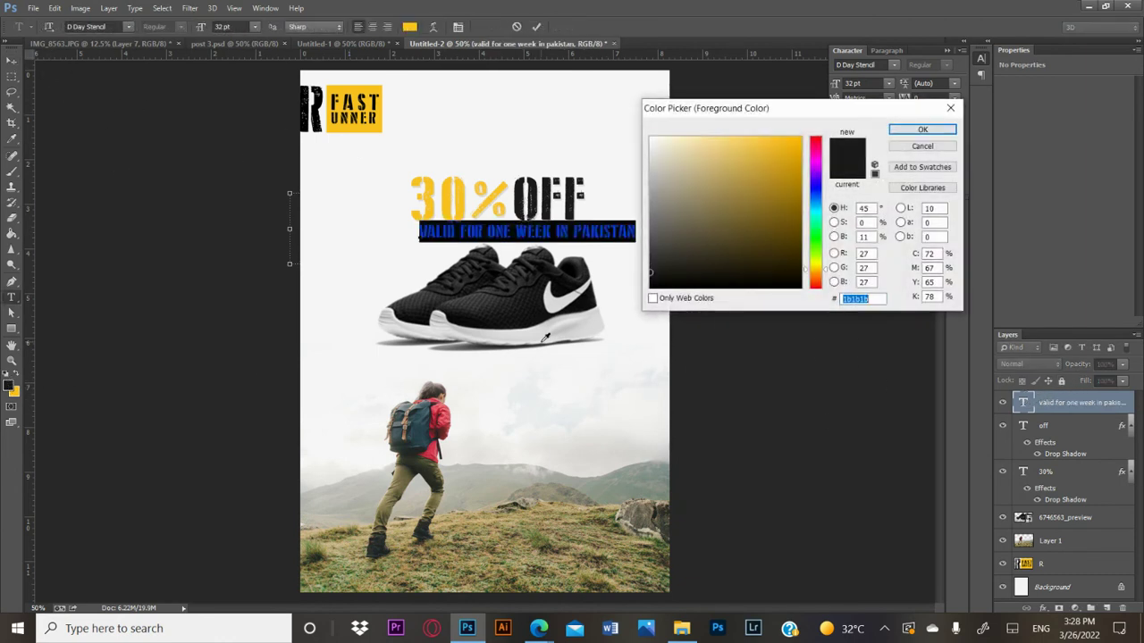
pyautogui.click(910, 126)
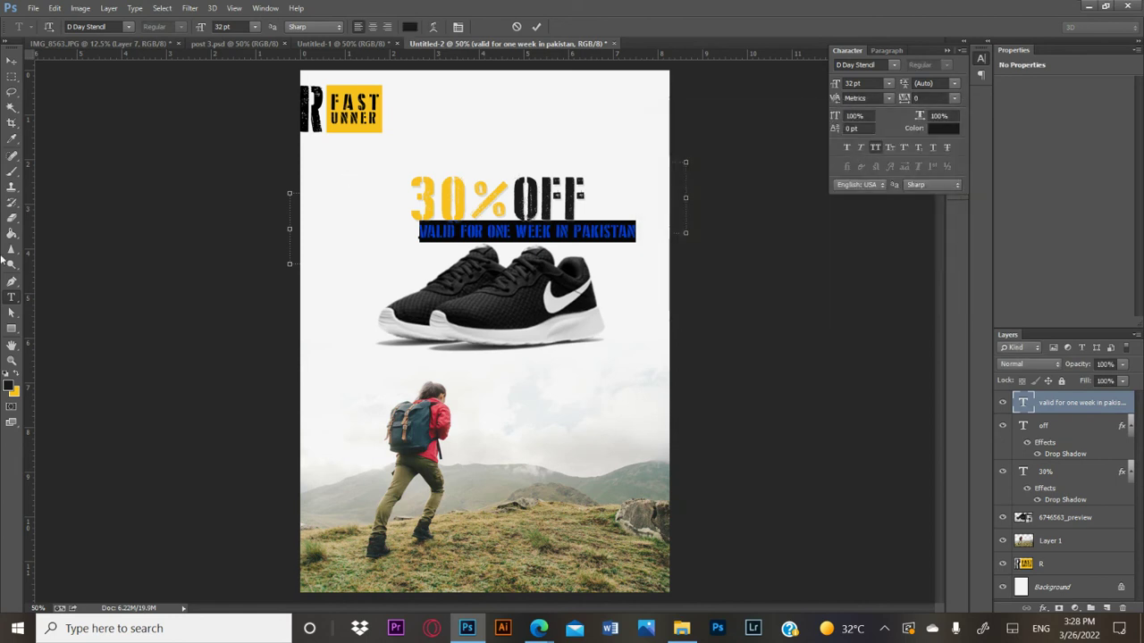
pyautogui.click(10, 60)
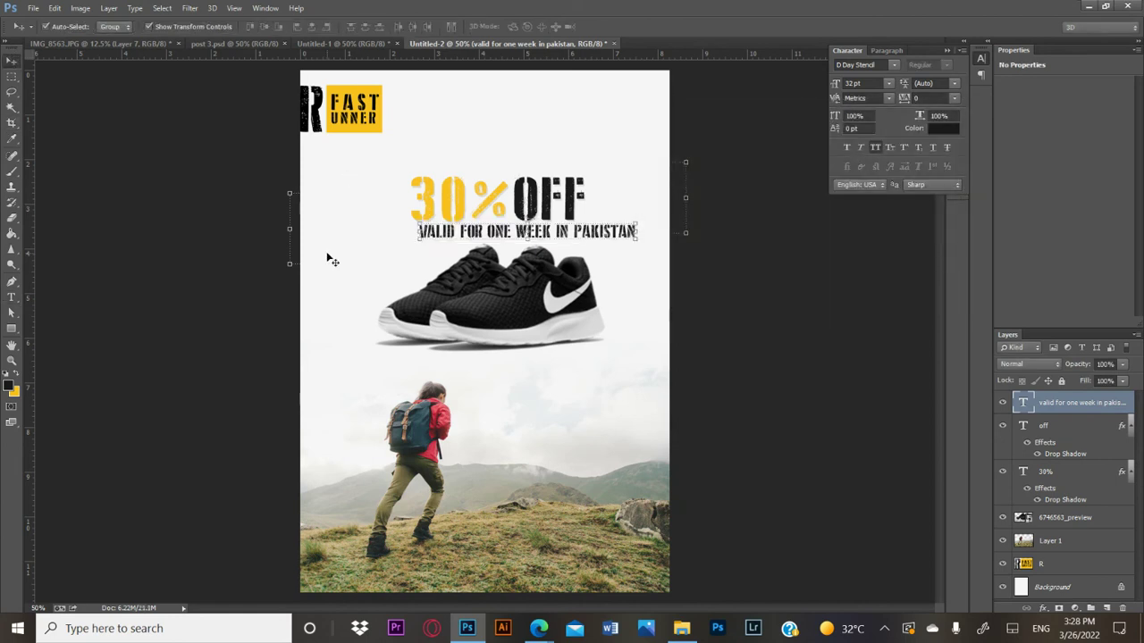
pyautogui.click(639, 241)
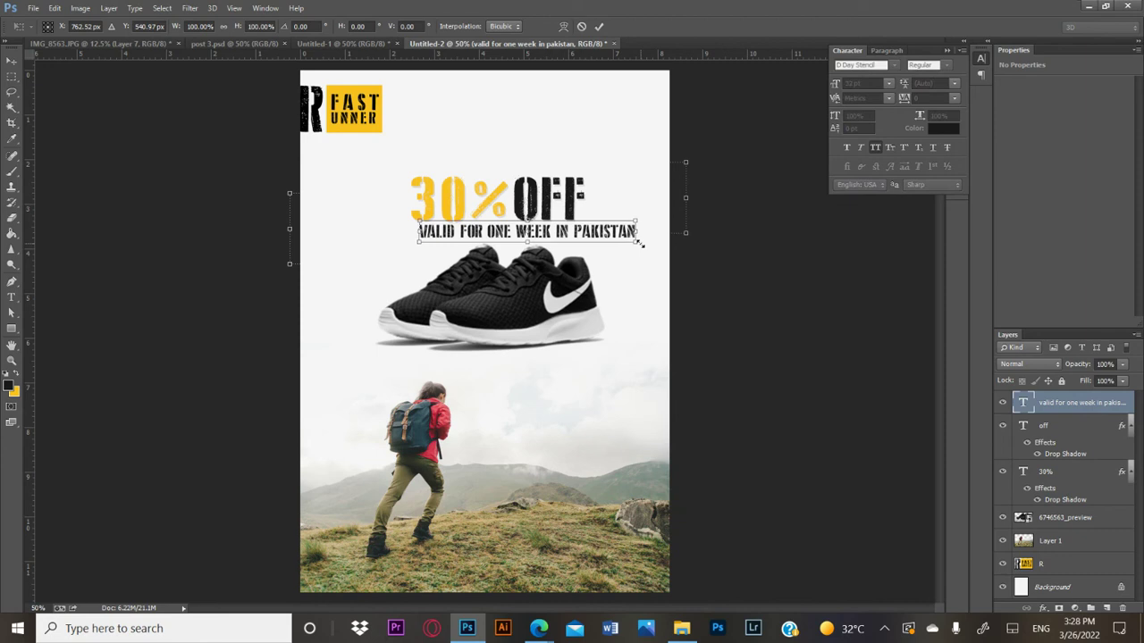
pyautogui.moveTo(637, 242); pyautogui.dragTo(570, 237)
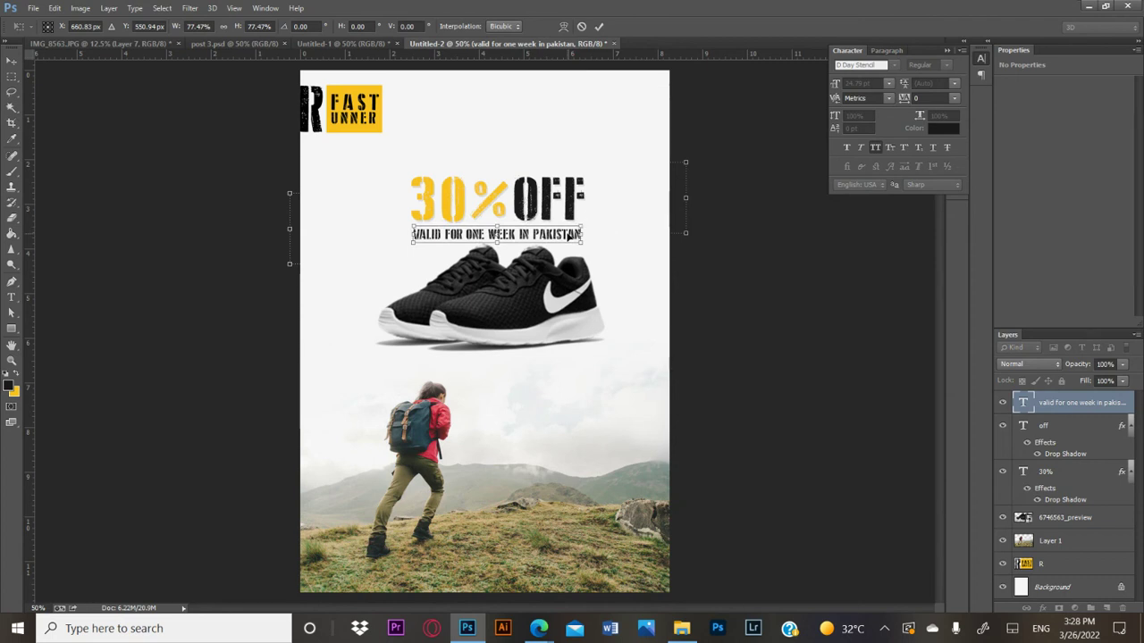
pyautogui.press('Return')
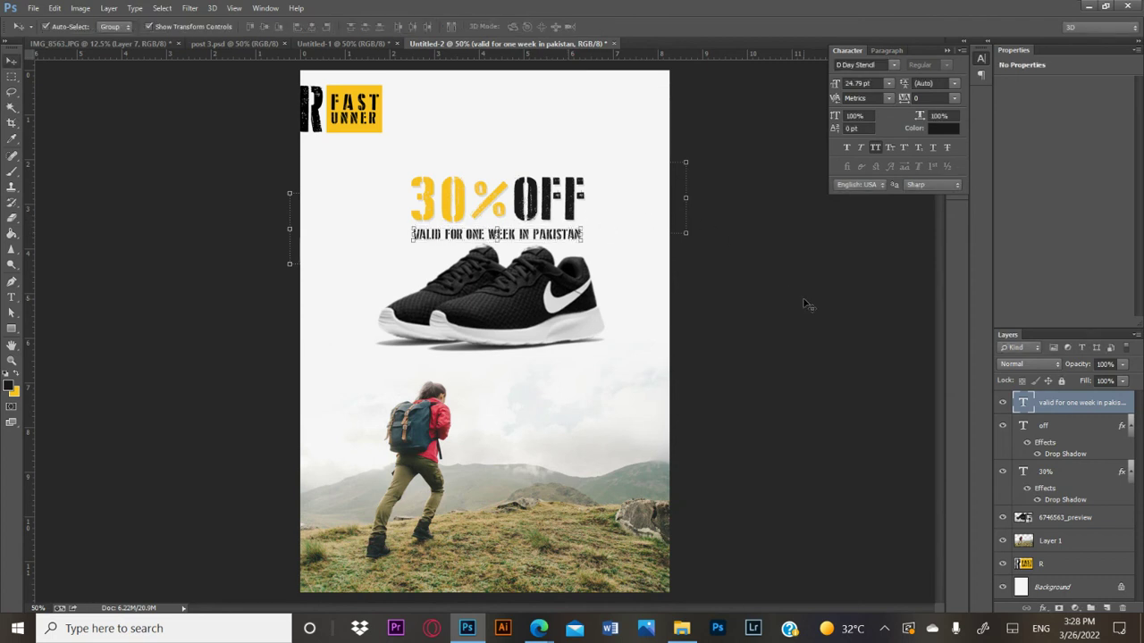
pyautogui.click(805, 304)
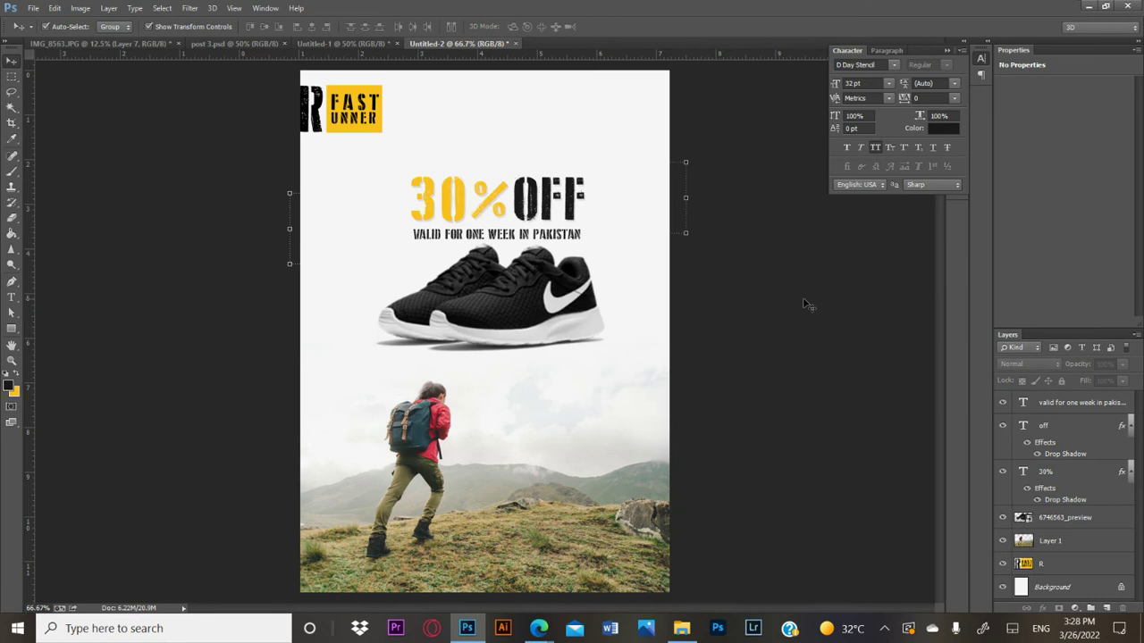
pyautogui.hotkey('ctrl', '+')
pyautogui.hotkey('ctrl', '-')
pyautogui.hotkey('ctrl', '-')
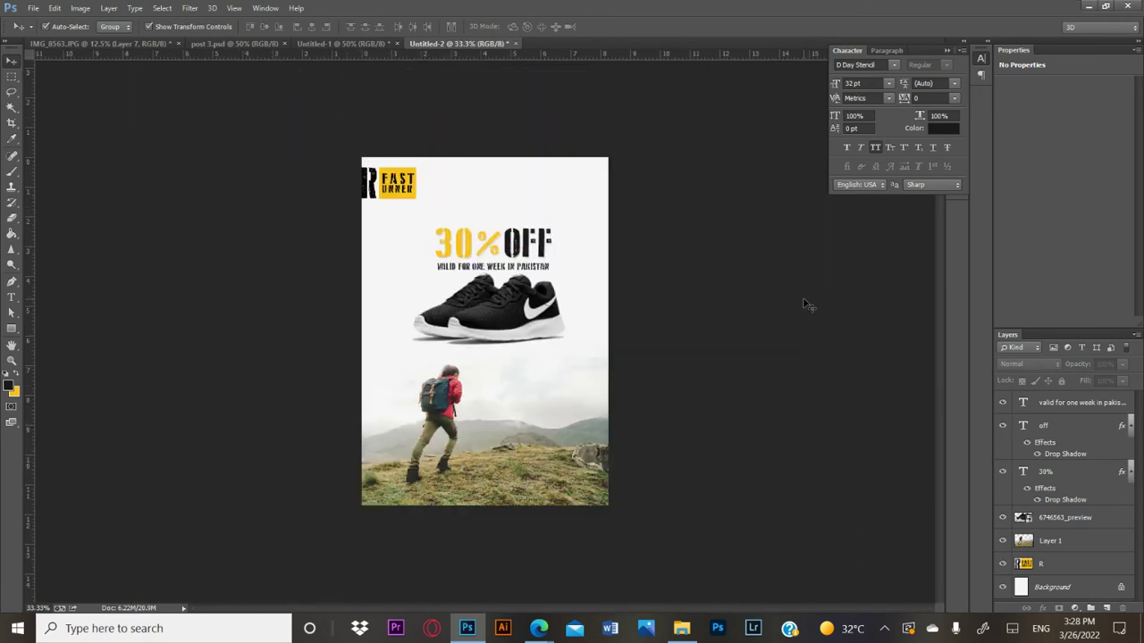
pyautogui.hotkey('ctrl', '+')
pyautogui.hotkey('ctrl', '-')
pyautogui.hotkey('ctrl', '-')
pyautogui.hotkey('ctrl', '+')
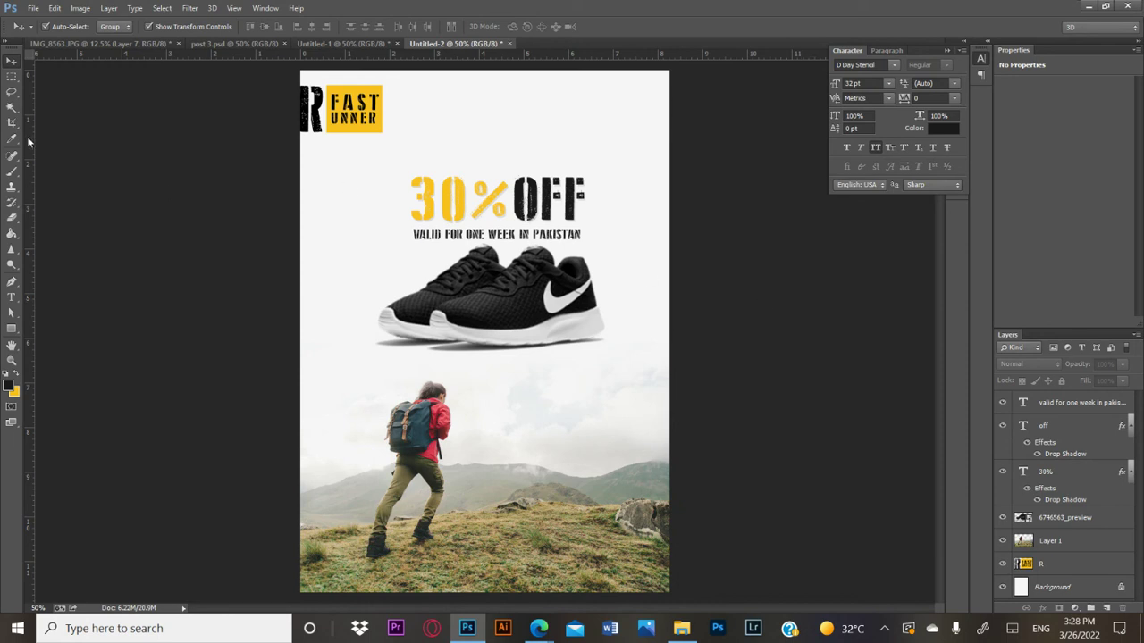
# Draw a yellow rectangle across the full width of the poster's bottom edge.
pyautogui.click(15, 376)
pyautogui.click(12, 329)
pyautogui.hotkey('ctrl', '-')
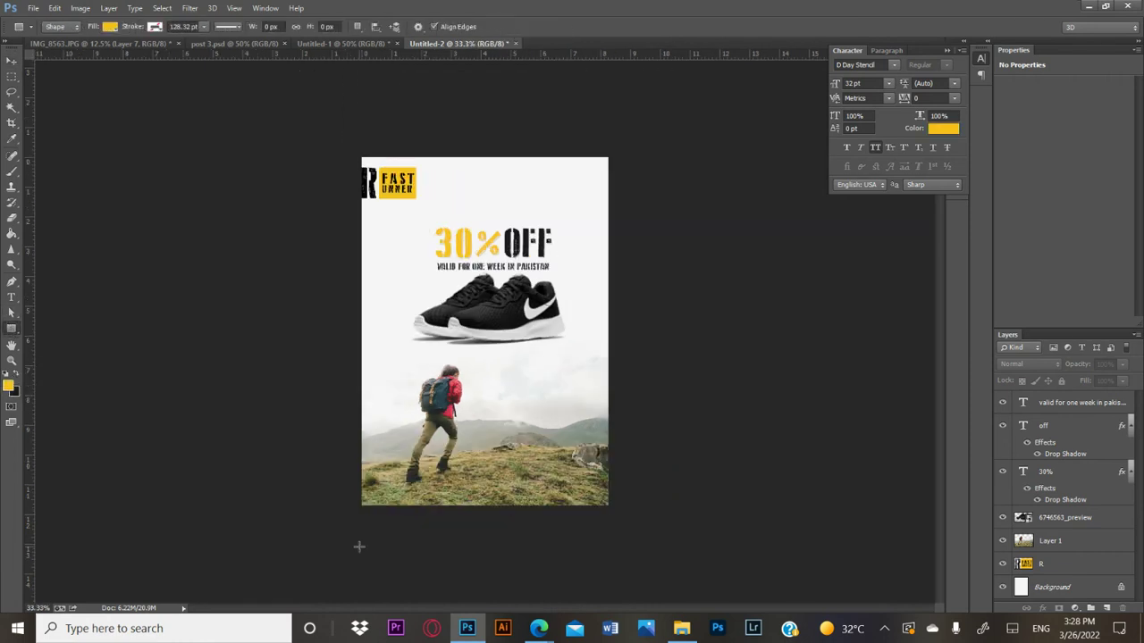
pyautogui.moveTo(611, 512); pyautogui.dragTo(357, 486)
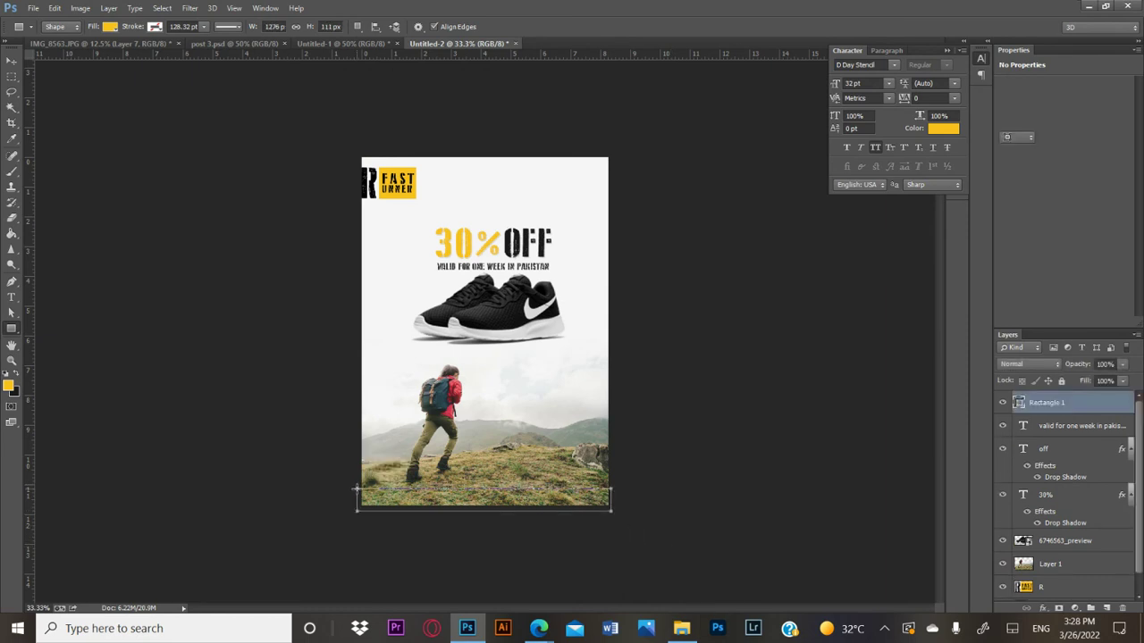
# Zoom in on the poster's lower half and set black as the text colour.
pyautogui.click(12, 361)
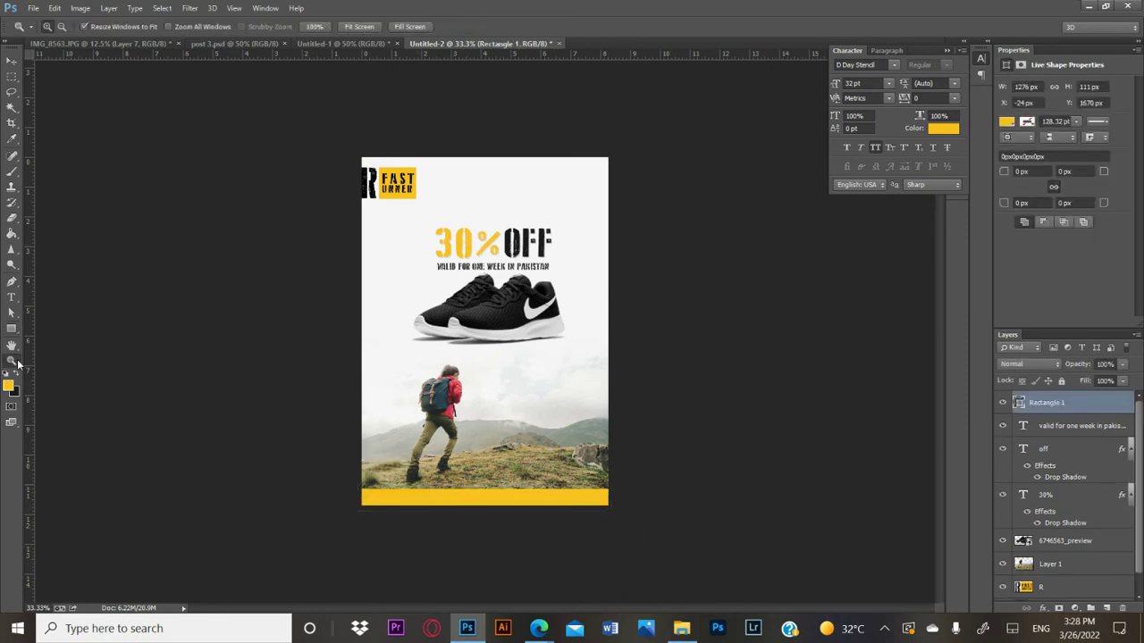
pyautogui.click(543, 512)
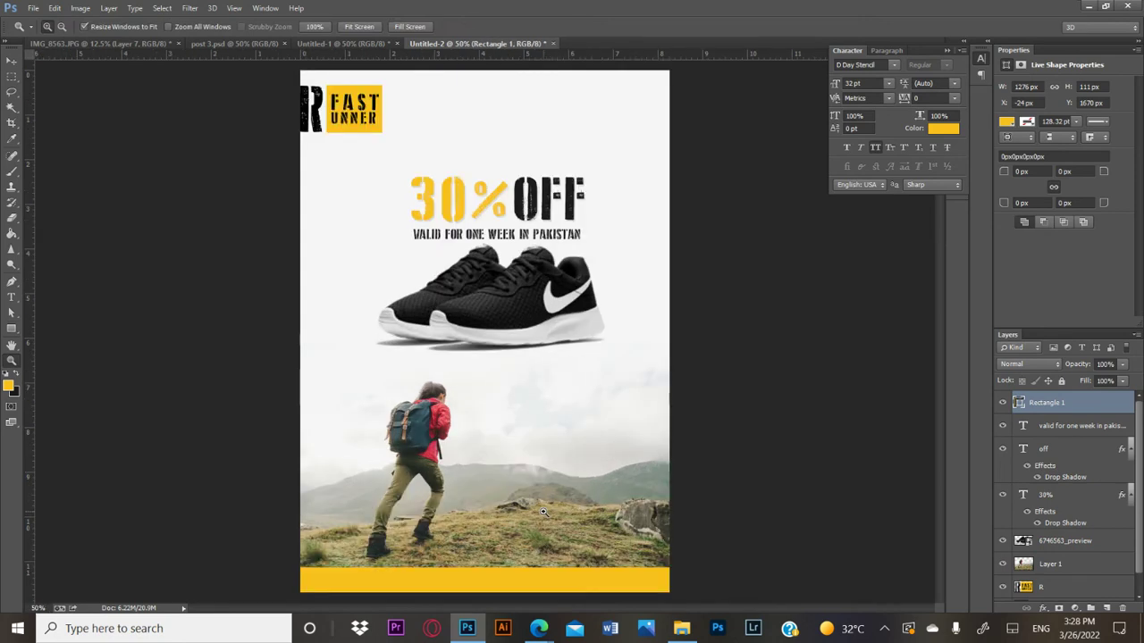
pyautogui.hotkey('ctrl', '+')
pyautogui.press('v')
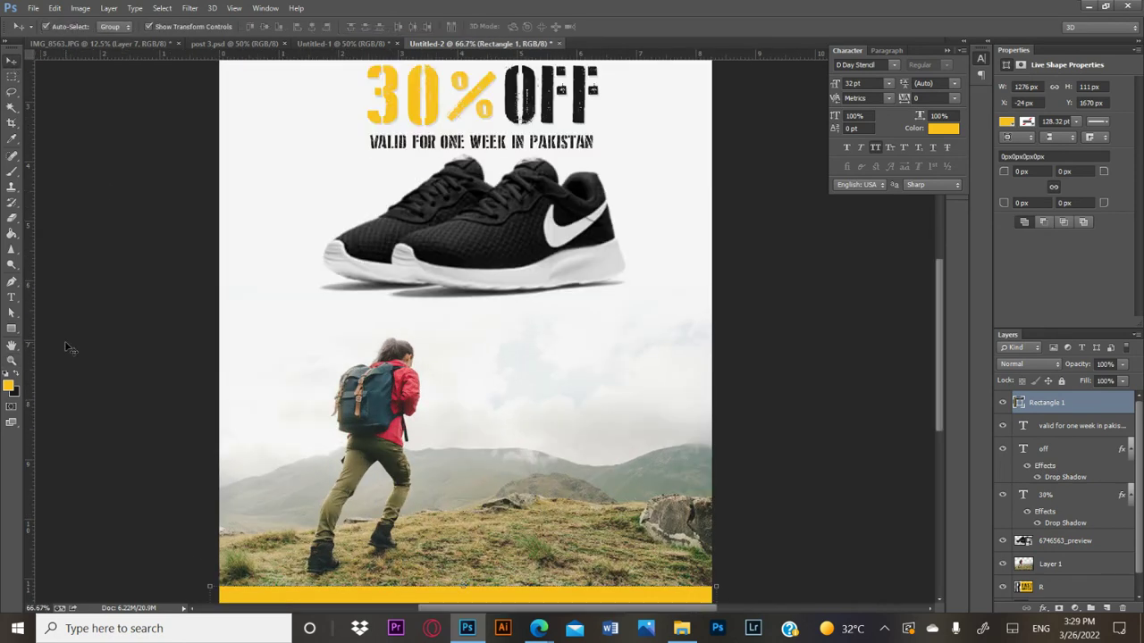
pyautogui.click(11, 297)
pyautogui.click(16, 378)
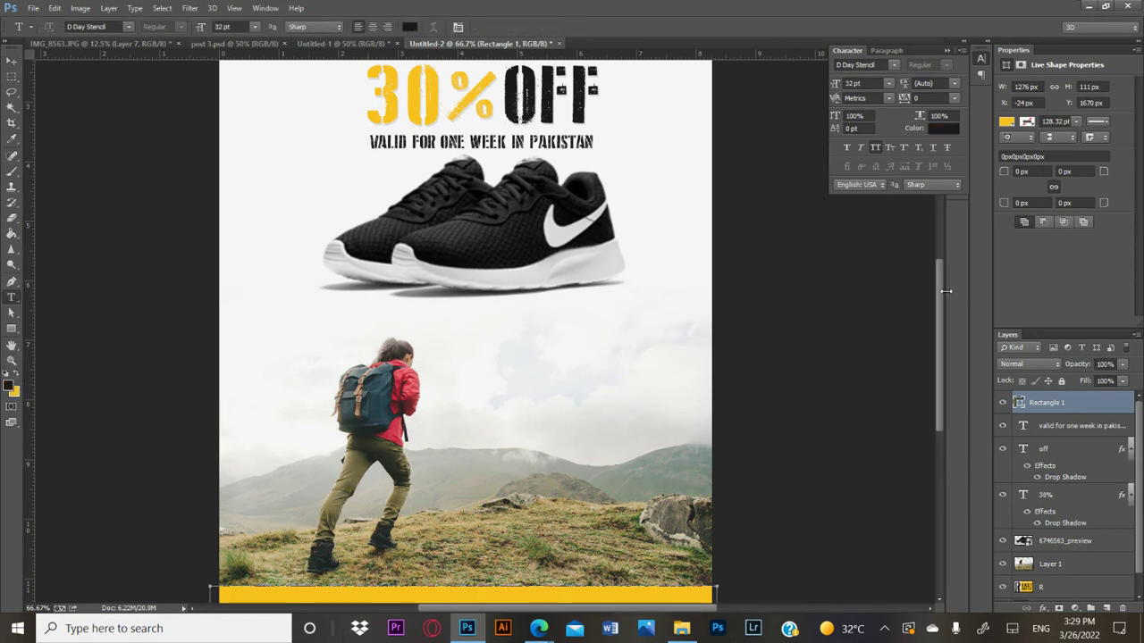
pyautogui.scroll(-2, 941, 284)
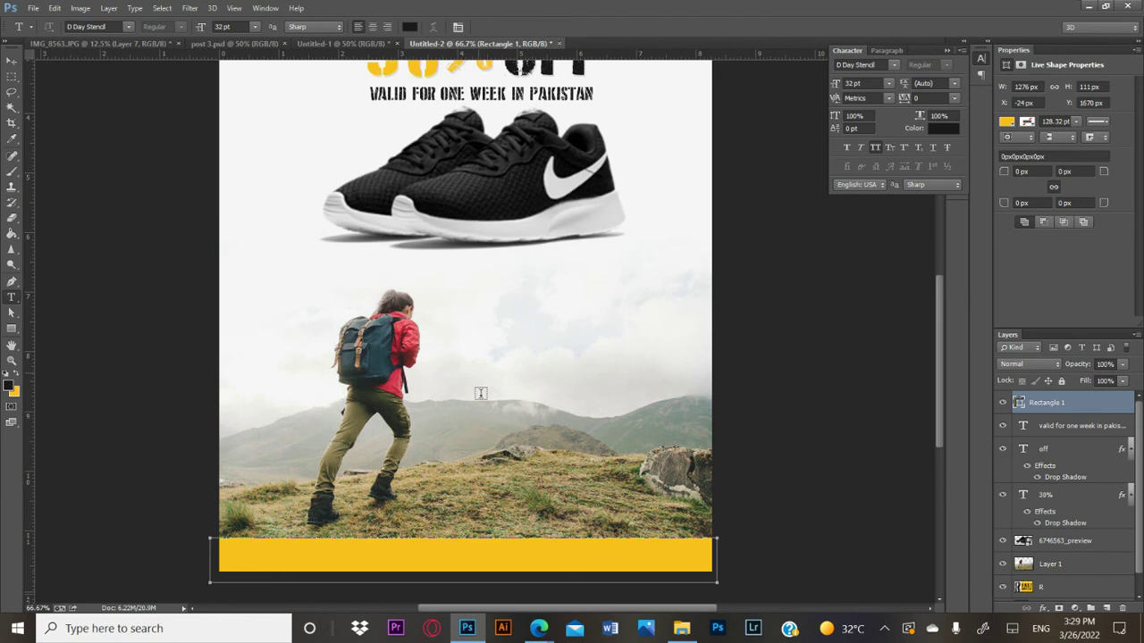
# Type the CALL US phone line, move it into the yellow footer, and duplicate it above.
pyautogui.click(478, 367)
pyautogui.write('CALL US 111 222 ')
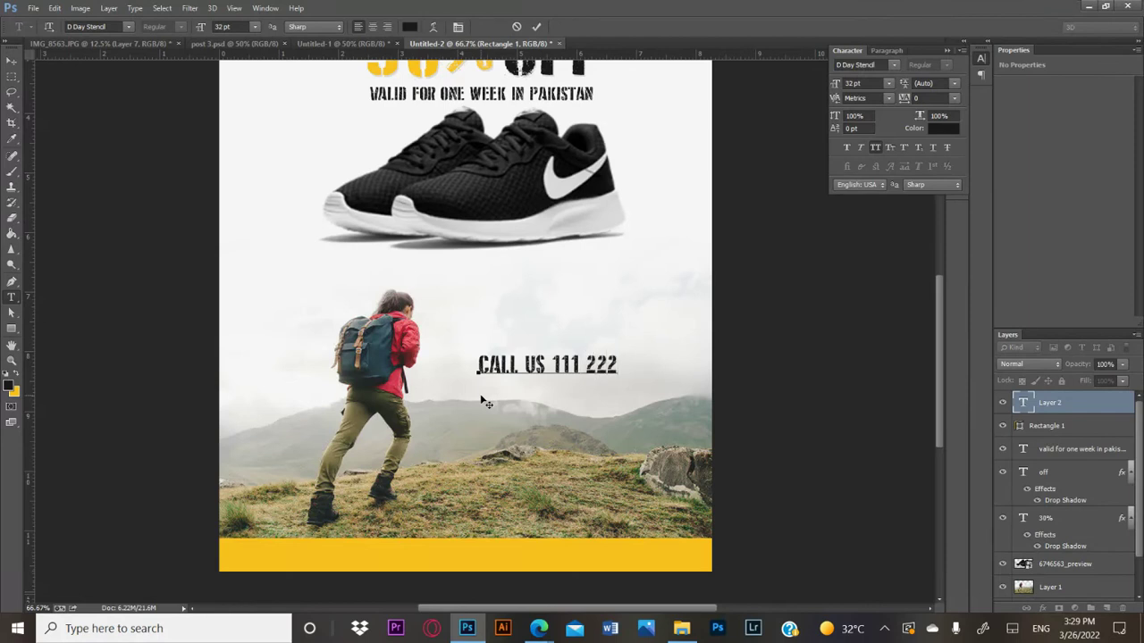
pyautogui.write('345')
pyautogui.click(11, 60)
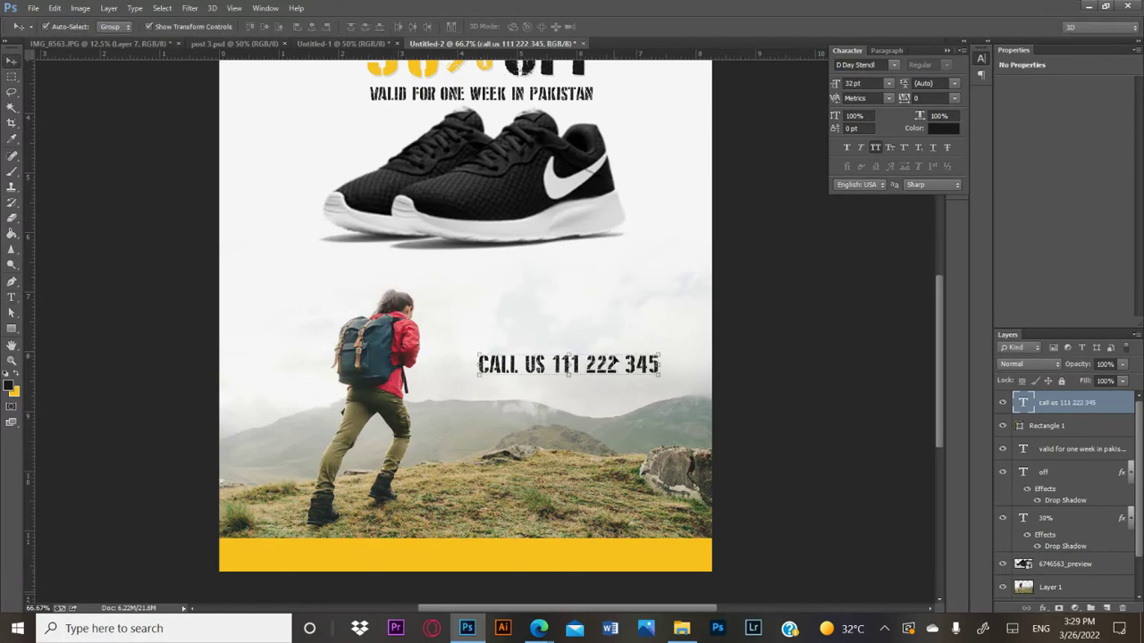
pyautogui.moveTo(493, 543)
pyautogui.mouseDown()
pyautogui.moveTo(524, 556)
pyautogui.moveTo(377, 556)
pyautogui.mouseUp()
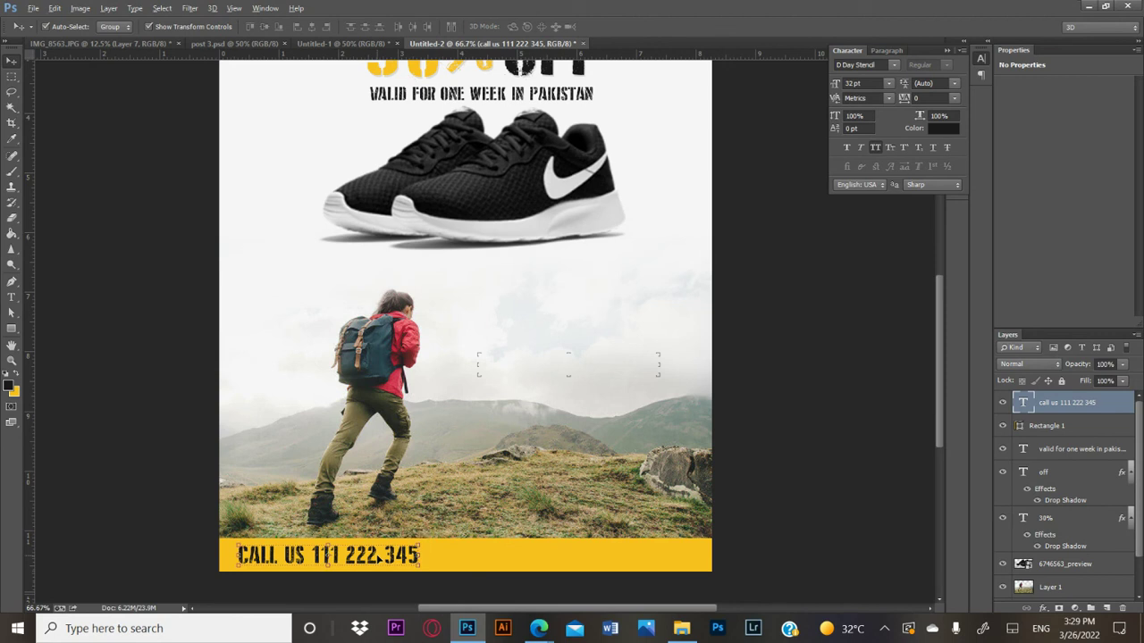
pyautogui.moveTo(598, 386); pyautogui.dragTo(579, 340)
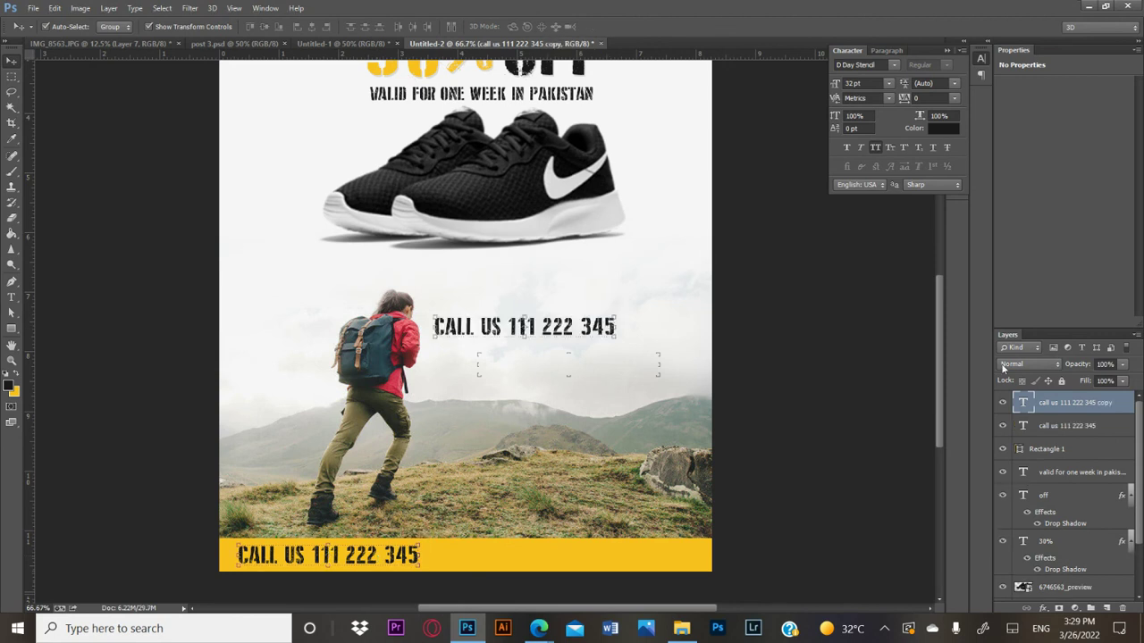
pyautogui.doubleClick(1023, 403)
pyautogui.write('www')
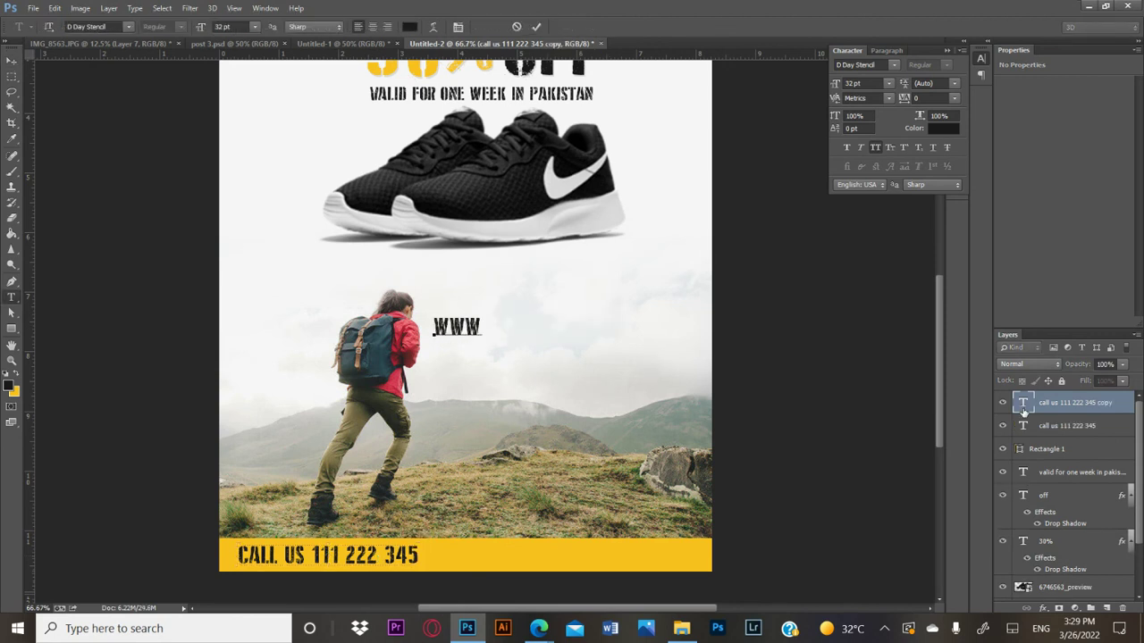
pyautogui.write('.fastru')
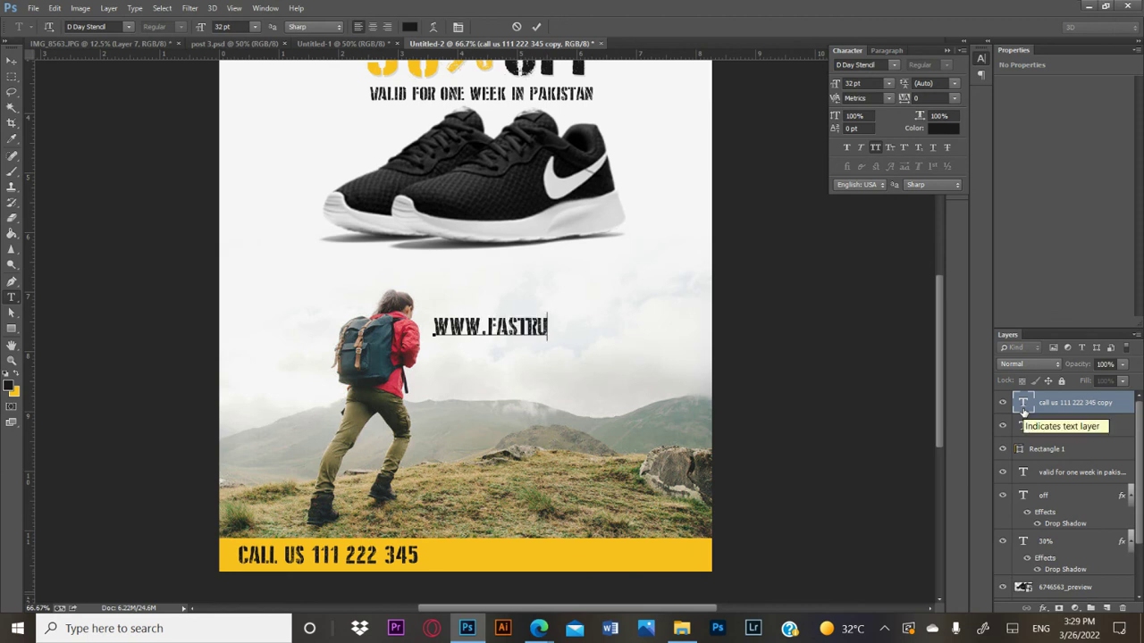
pyautogui.write('nneRpk')
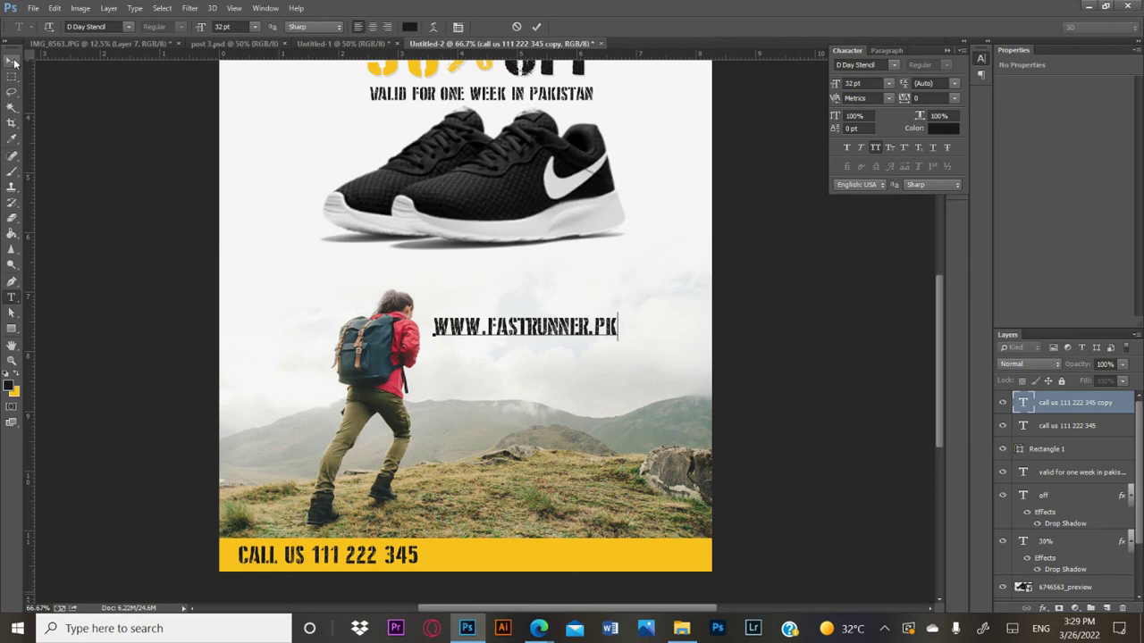
pyautogui.click(11, 59)
pyautogui.doubleClick(1024, 402)
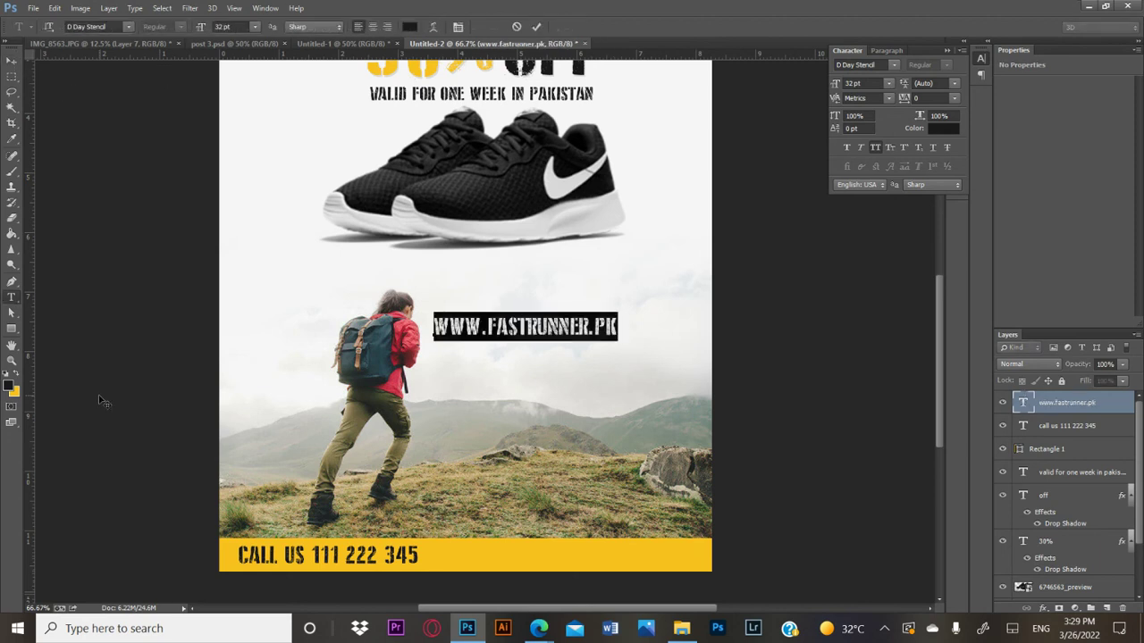
pyautogui.click(9, 386)
pyautogui.write('ffffff')
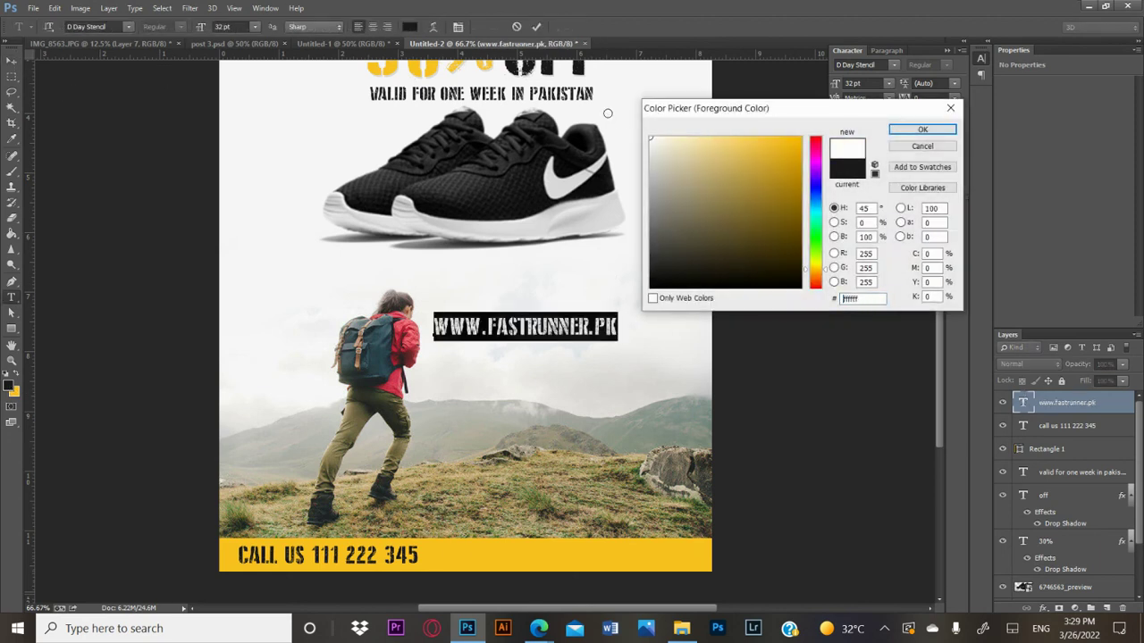
pyautogui.click(922, 129)
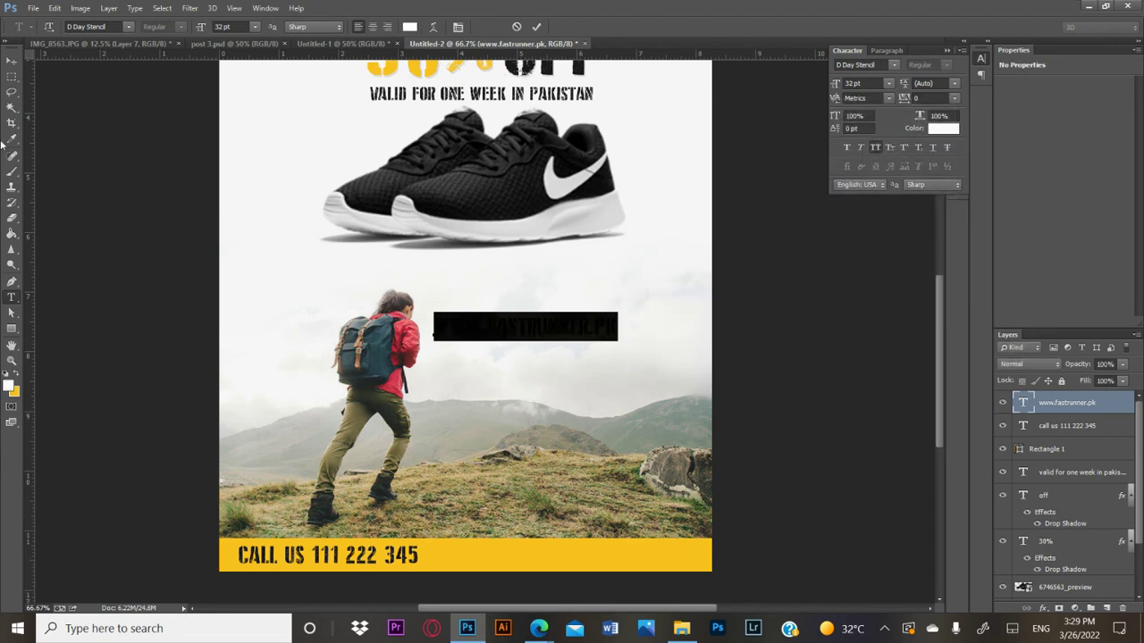
pyautogui.click(12, 59)
# Move the website text to the right end of the yellow footer bar.
pyautogui.moveTo(586, 327); pyautogui.dragTo(672, 554)
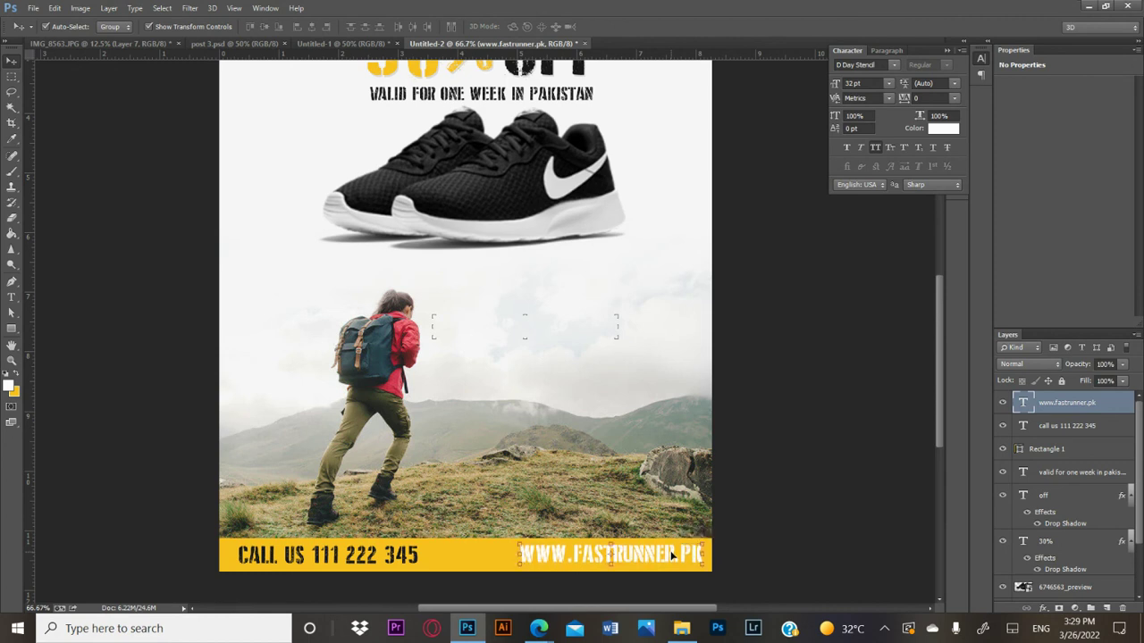
pyautogui.click(838, 471)
pyautogui.hotkey('ctrl', '-')
pyautogui.hotkey('ctrl', '-')
pyautogui.hotkey('ctrl', '+')
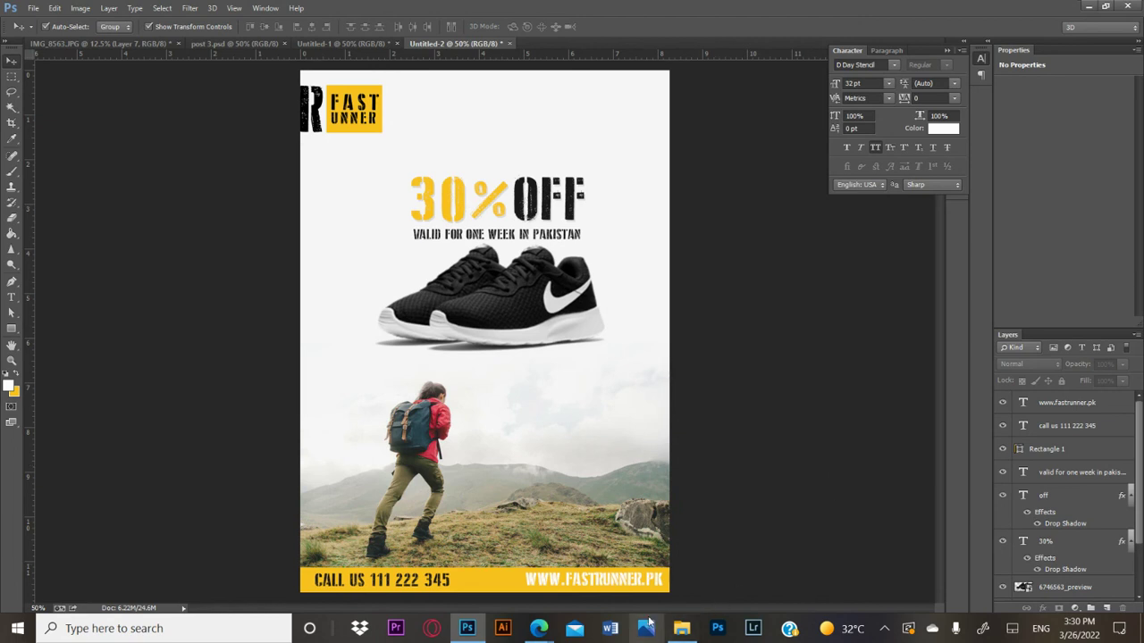
pyautogui.hotkey('alt', 'Tab')
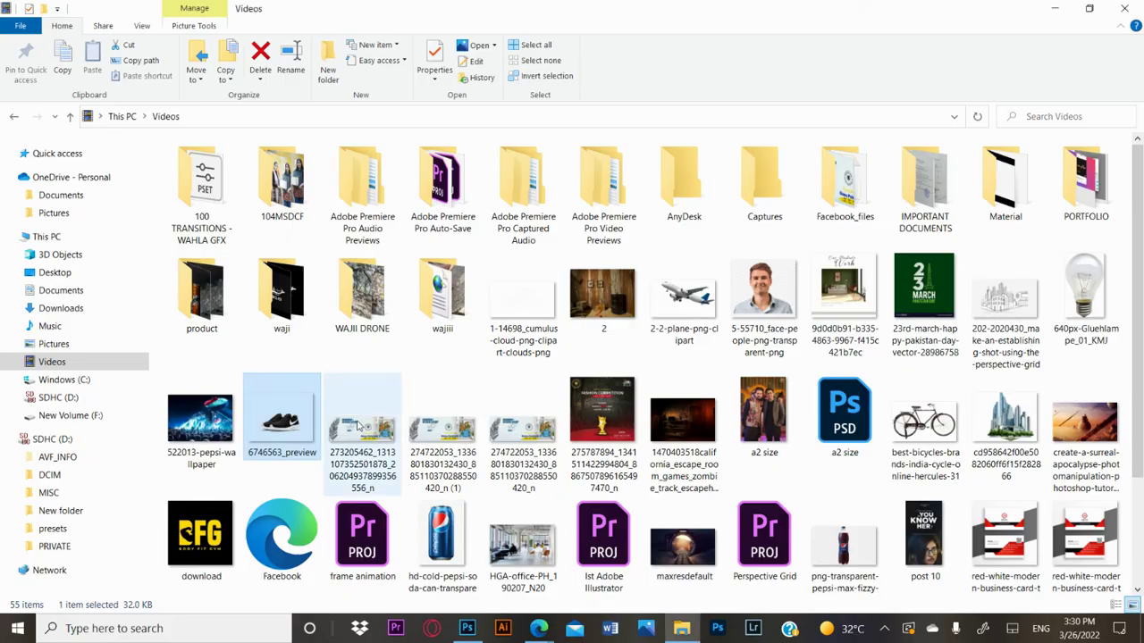
# Switch to the File Explorer window showing the Videos folder.
pyautogui.hotkey('alt', 'Tab')
pyautogui.hotkey('alt', 'Tab')
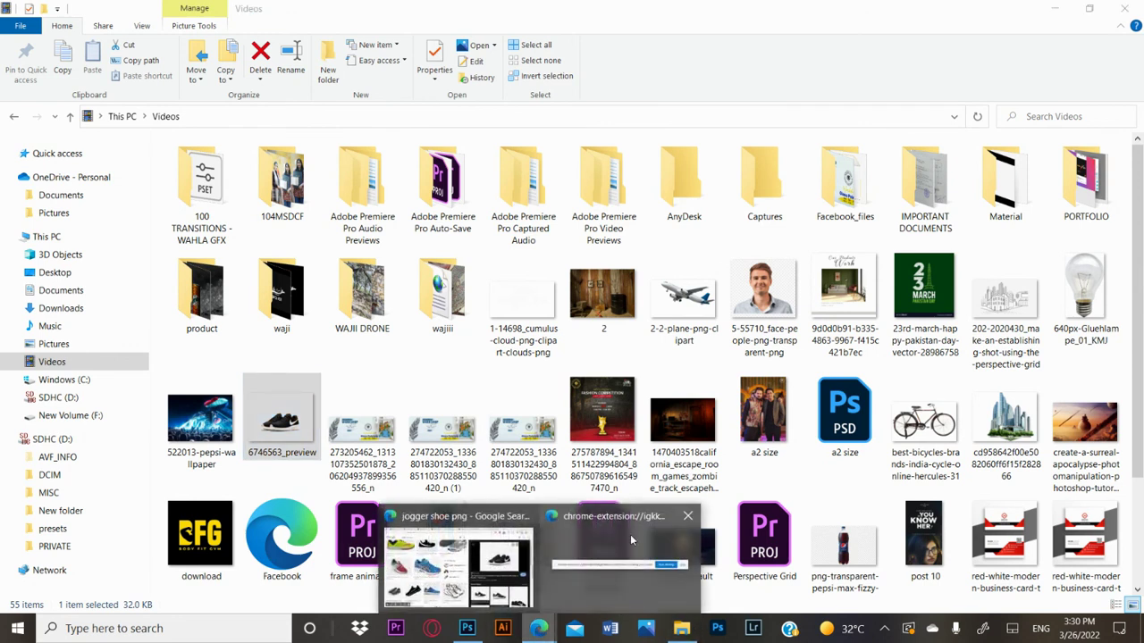
pyautogui.click(631, 531)
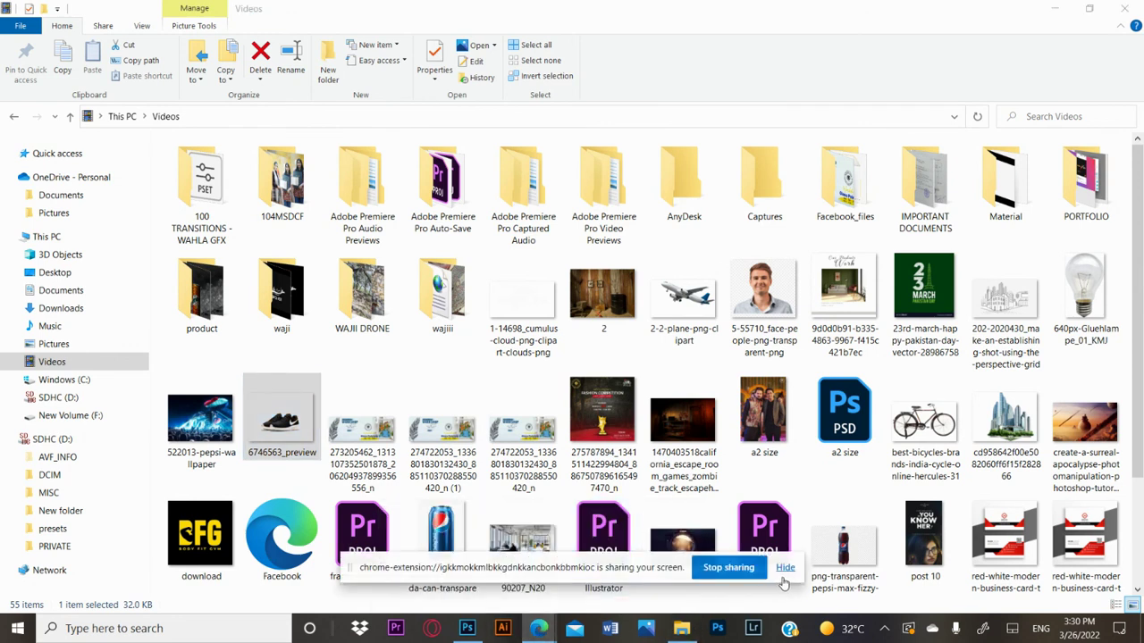